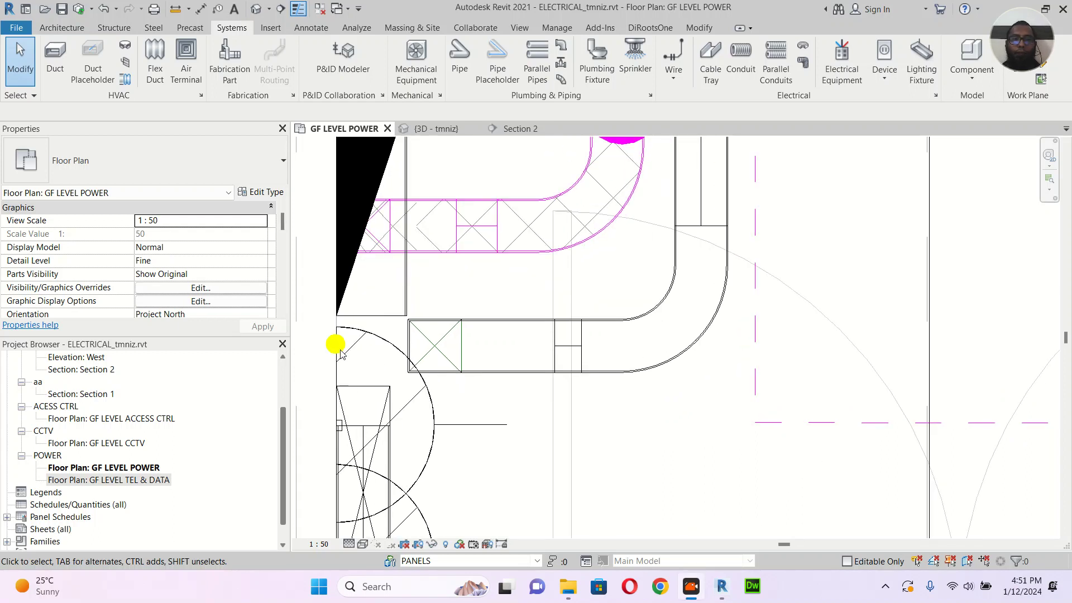
{"action": "key", "text": "a"}
{"action": "key", "text": "l"}
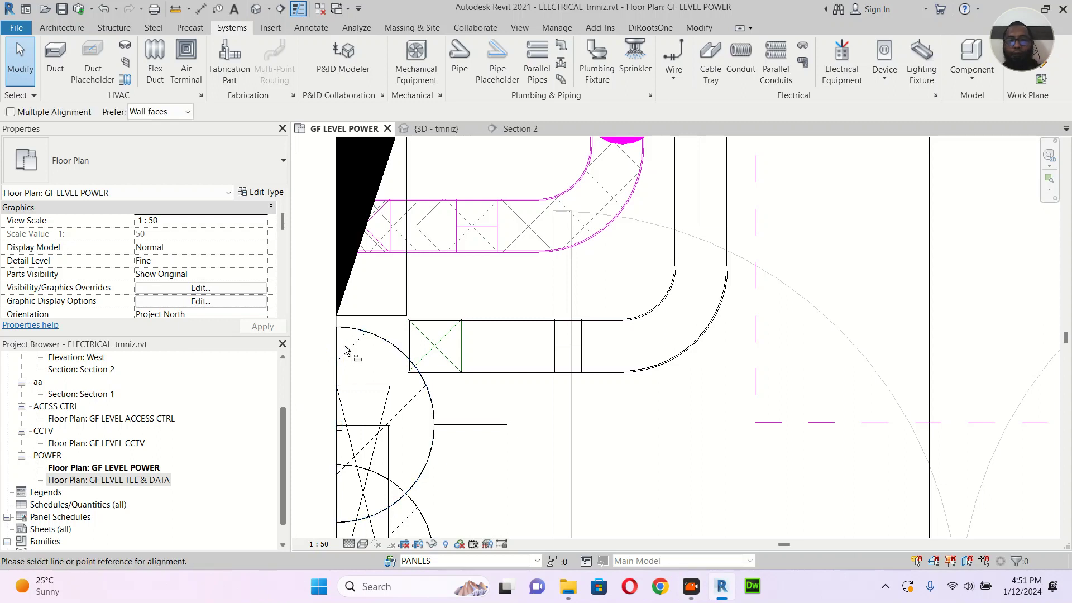
{"action": "left_click", "coordinate": [409, 342]}
{"action": "key", "text": "ctrl+z"}
Step: Align the end of the lower cable tray run with the wall face behind the panels in the plan
{"action": "key", "text": "a"}
{"action": "key", "text": "l"}
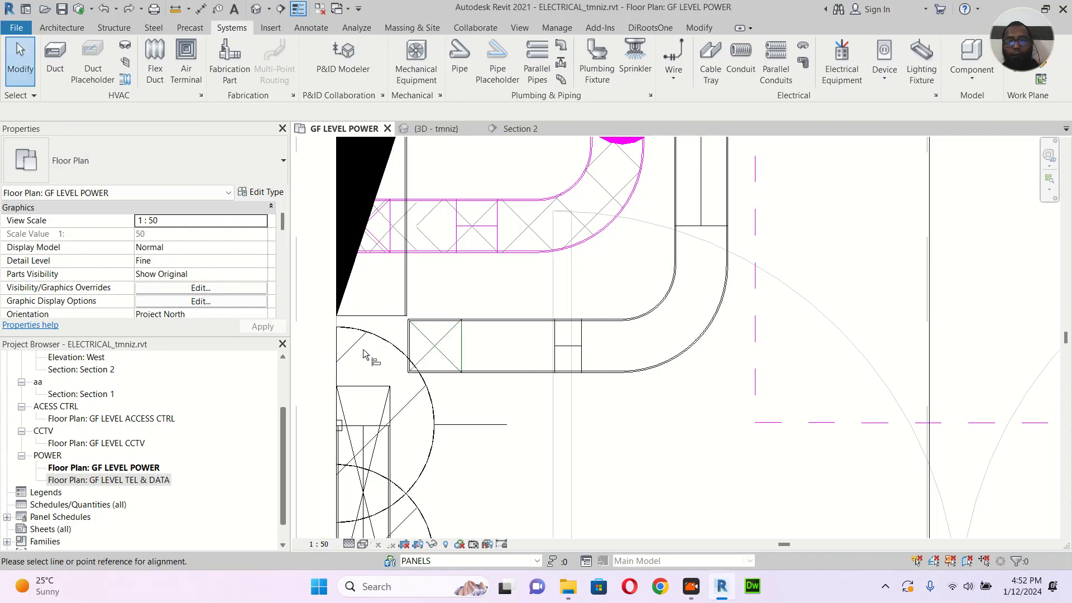
{"action": "scroll", "coordinate": [337, 330], "scroll_direction": "up", "scroll_amount": 3}
{"action": "left_click", "coordinate": [333, 311]}
{"action": "left_click", "coordinate": [480, 330]}
{"action": "key", "text": "Escape"}
{"action": "key", "text": "Escape"}
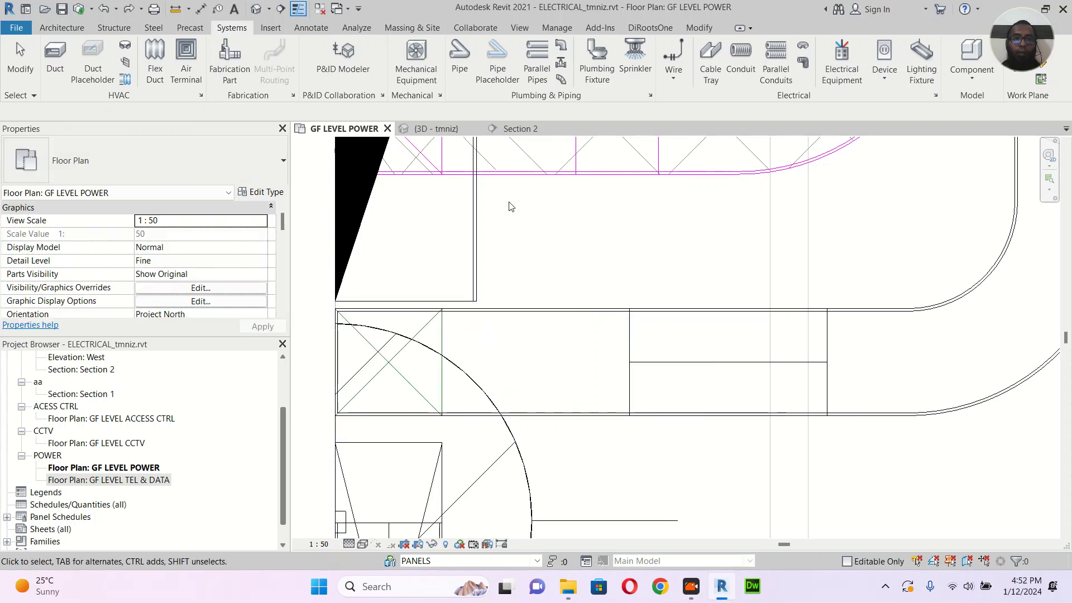
Step: Open the Section 2 view from its section line beside the cable trays
{"action": "scroll", "coordinate": [507, 263], "scroll_direction": "down", "scroll_amount": 4}
{"action": "scroll", "coordinate": [508, 262], "scroll_direction": "down", "scroll_amount": 2}
{"action": "scroll", "coordinate": [673, 217], "scroll_direction": "up", "scroll_amount": 3}
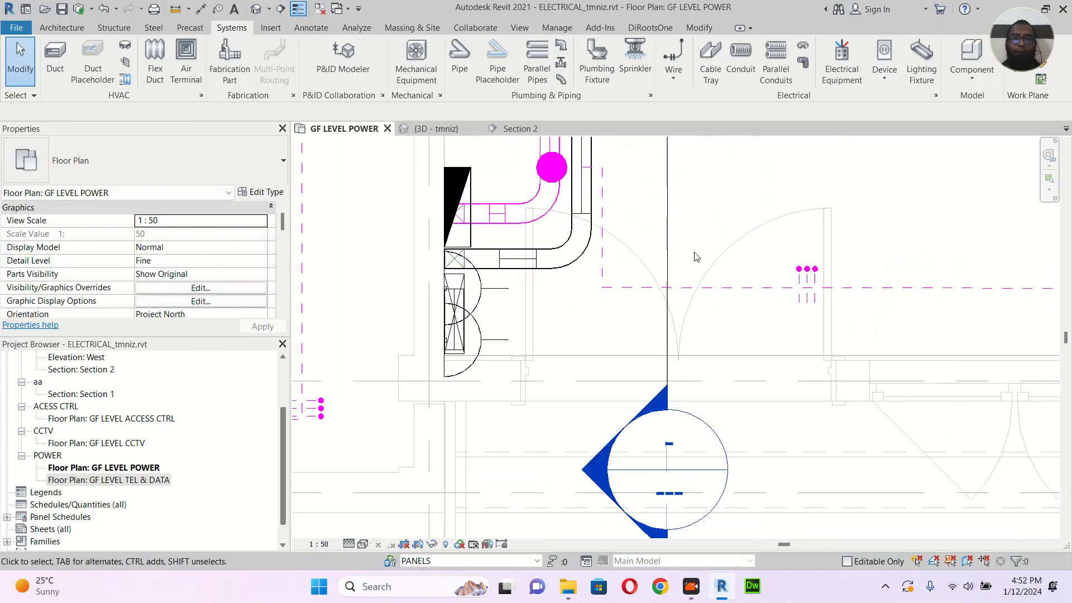
{"action": "left_click", "coordinate": [668, 219]}
{"action": "right_click", "coordinate": [670, 219]}
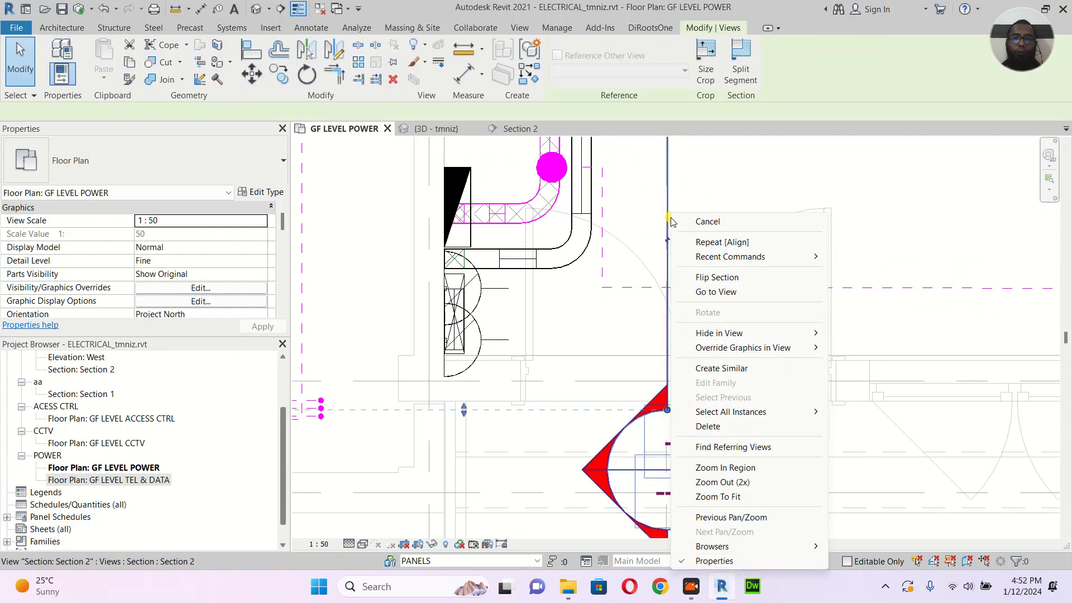
{"action": "left_click", "coordinate": [735, 291]}
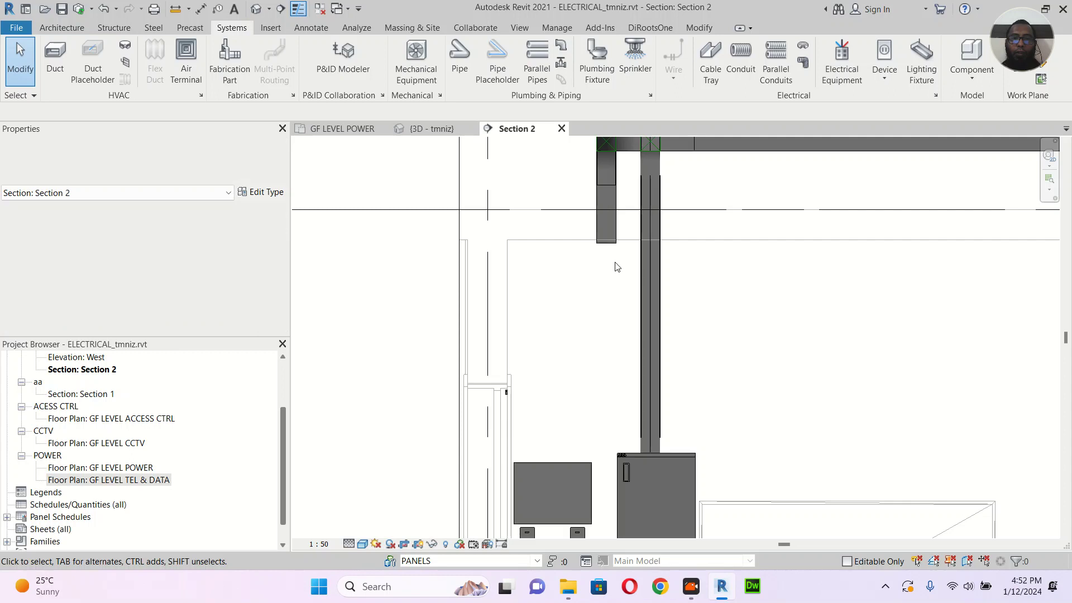
Step: Extend the short vertical cable tray down to the top of the wall-mounted panels
{"action": "left_click", "coordinate": [612, 237]}
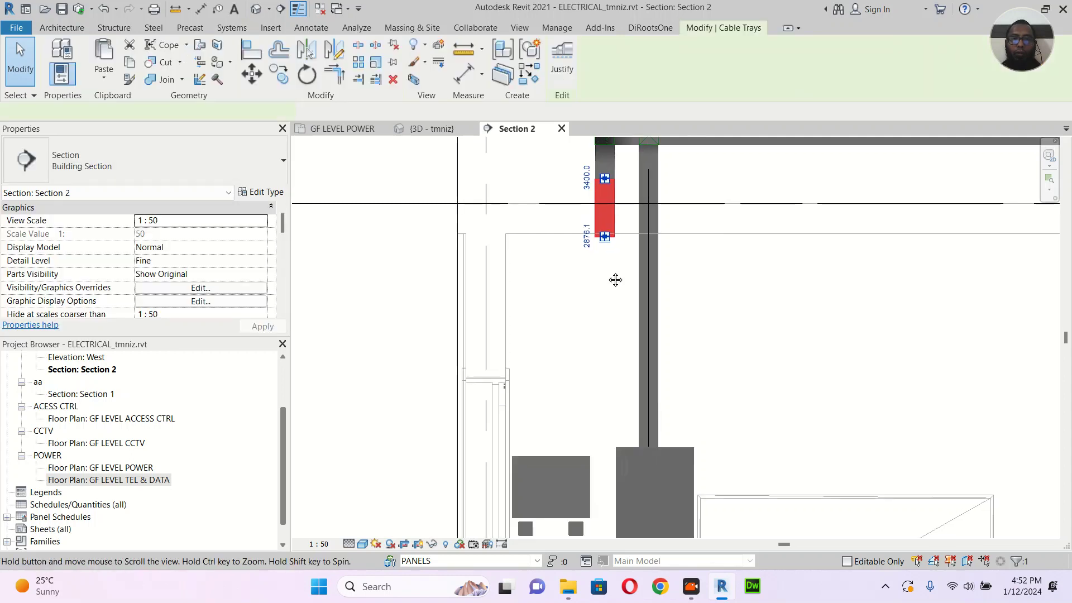
{"action": "scroll", "coordinate": [601, 268], "scroll_direction": "down", "scroll_amount": 1}
{"action": "left_click_drag", "start_coordinate": [601, 221], "coordinate": [600, 256]}
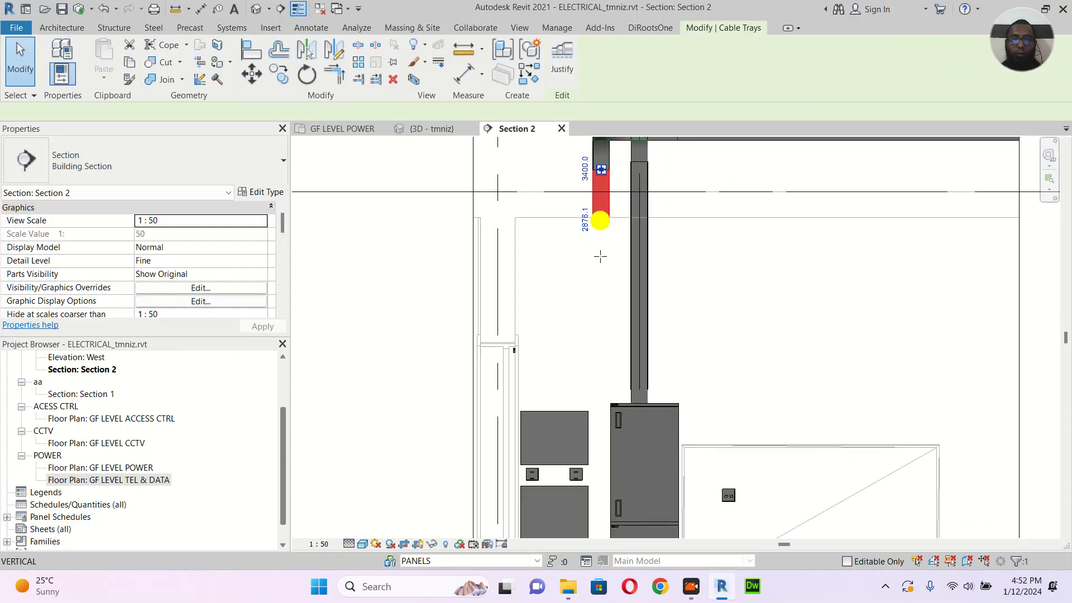
{"action": "left_click_drag", "start_coordinate": [604, 382], "coordinate": [600, 412]}
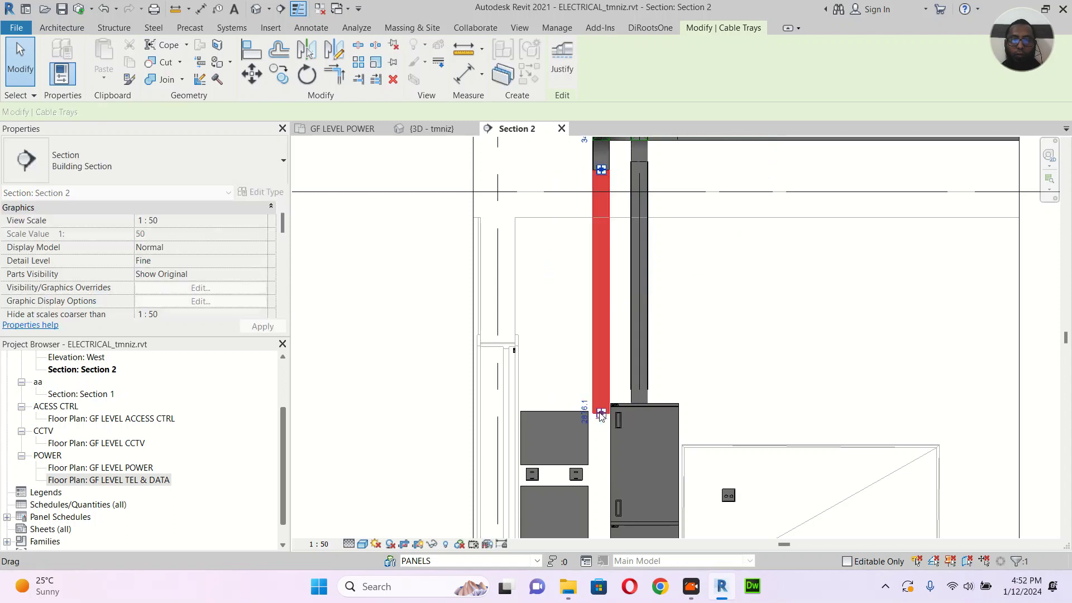
{"action": "key", "text": "Escape"}
Step: Examine the extended vertical cable tray and its position beside the panels in the section and in the 3D view
{"action": "scroll", "coordinate": [605, 203], "scroll_direction": "up", "scroll_amount": 4}
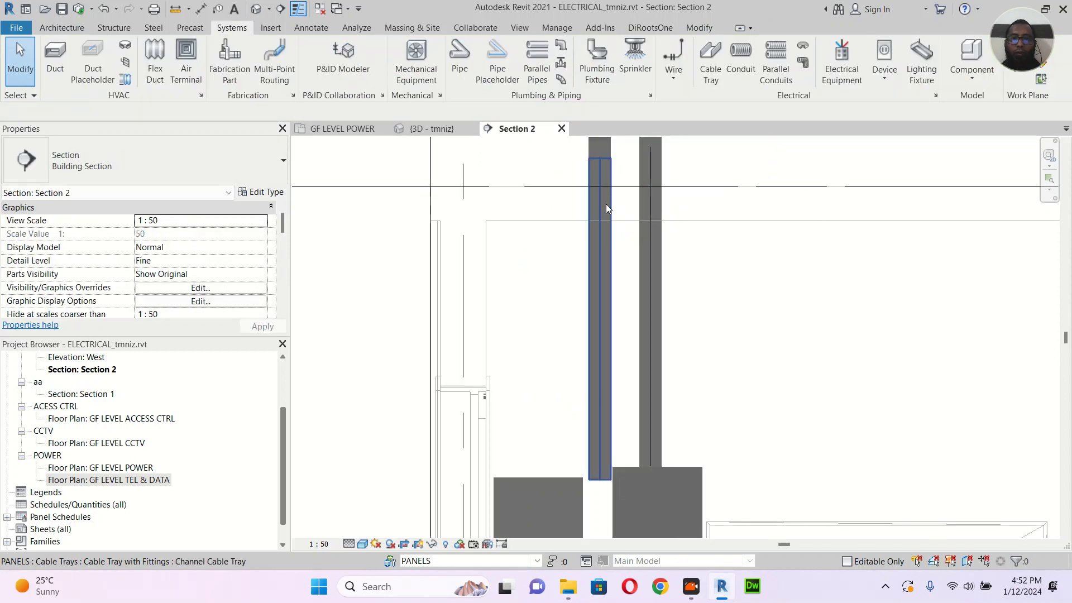
{"action": "middle_click_drag", "start_coordinate": [665, 269], "coordinate": [670, 408]}
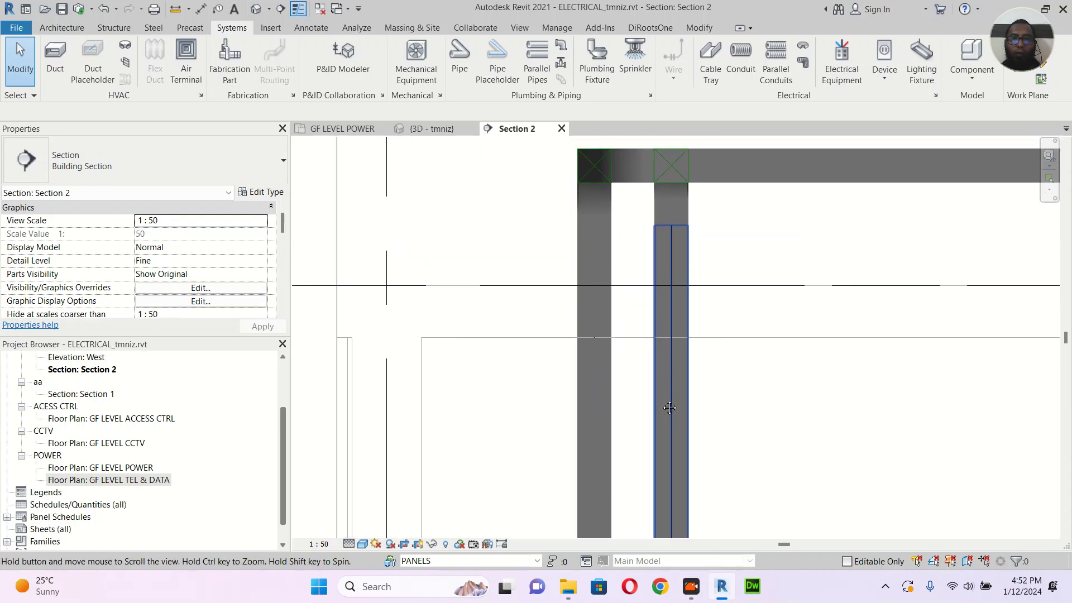
{"action": "middle_click_drag", "start_coordinate": [597, 255], "coordinate": [598, 256]}
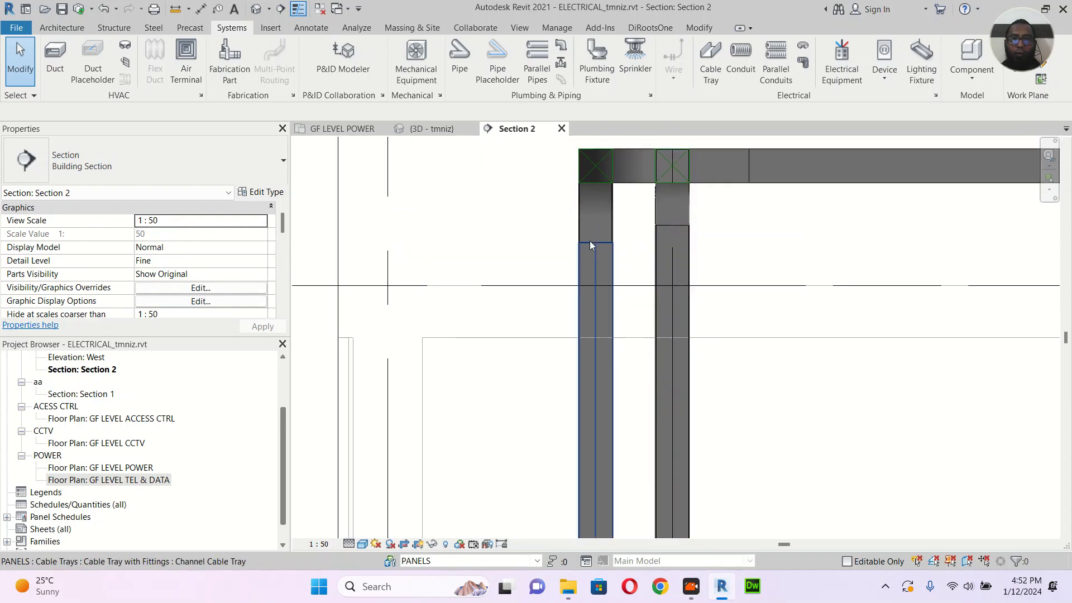
{"action": "left_click", "coordinate": [612, 311]}
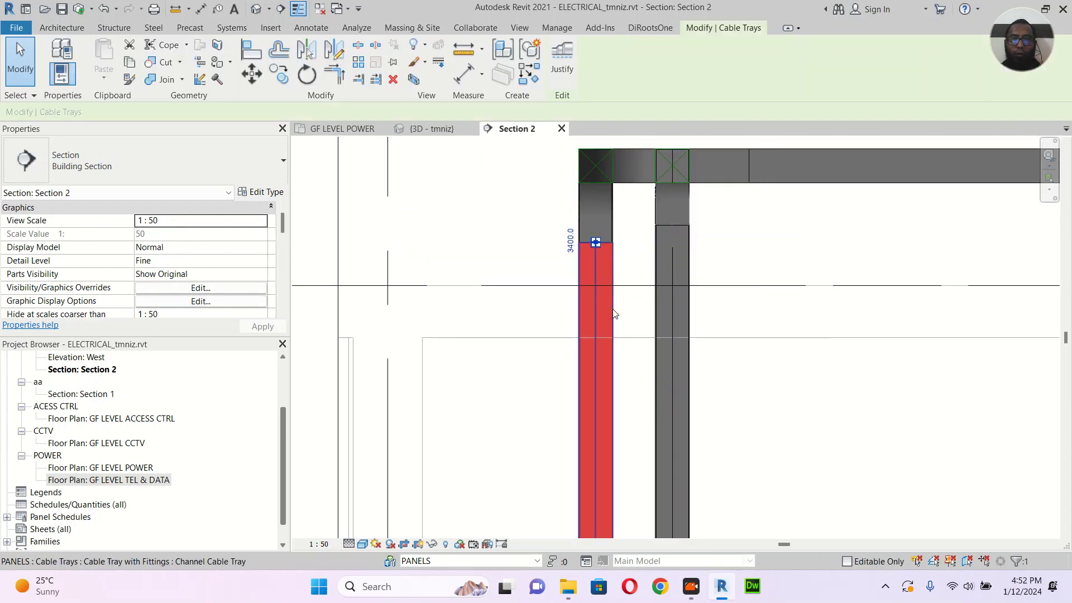
{"action": "left_click", "coordinate": [419, 131]}
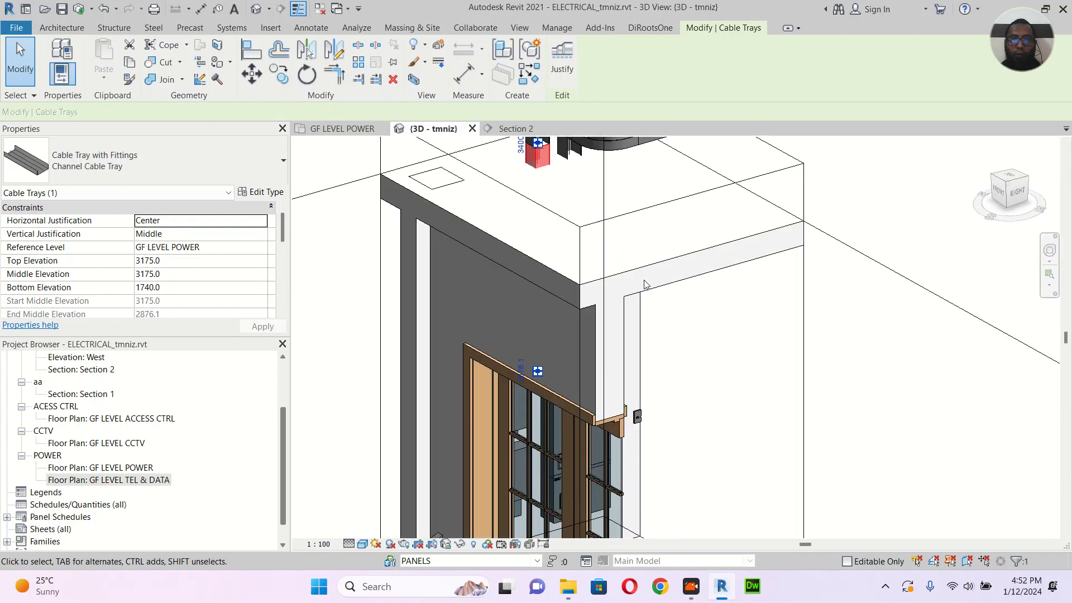
{"action": "middle_click_drag", "start_coordinate": [660, 354], "coordinate": [491, 337], "text": "shift"}
{"action": "key", "text": "Escape"}
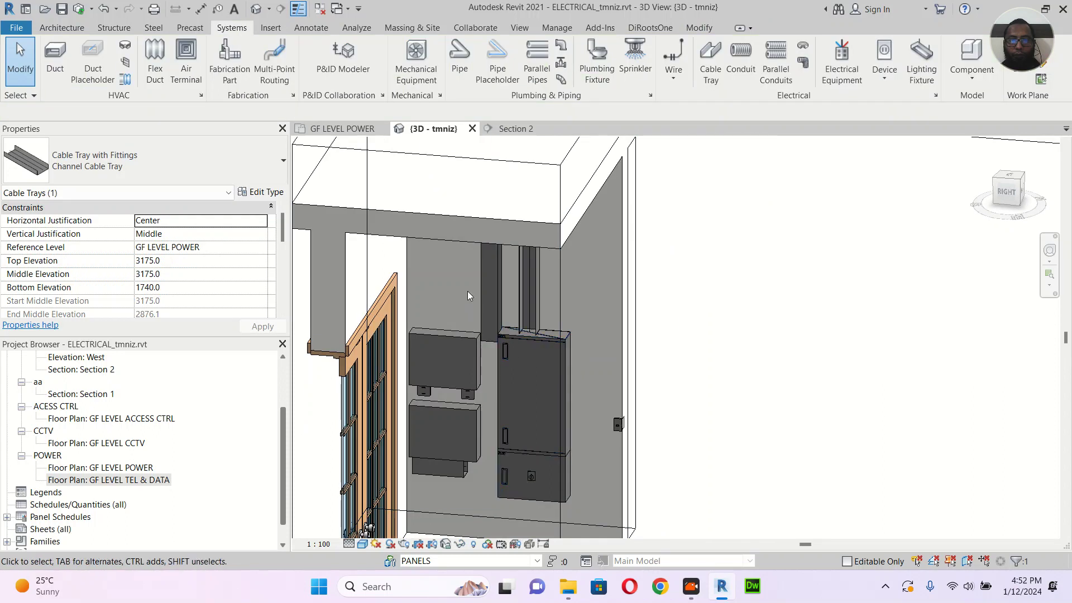
{"action": "scroll", "coordinate": [468, 290], "scroll_direction": "up", "scroll_amount": 2}
{"action": "scroll", "coordinate": [468, 291], "scroll_direction": "up", "scroll_amount": 3}
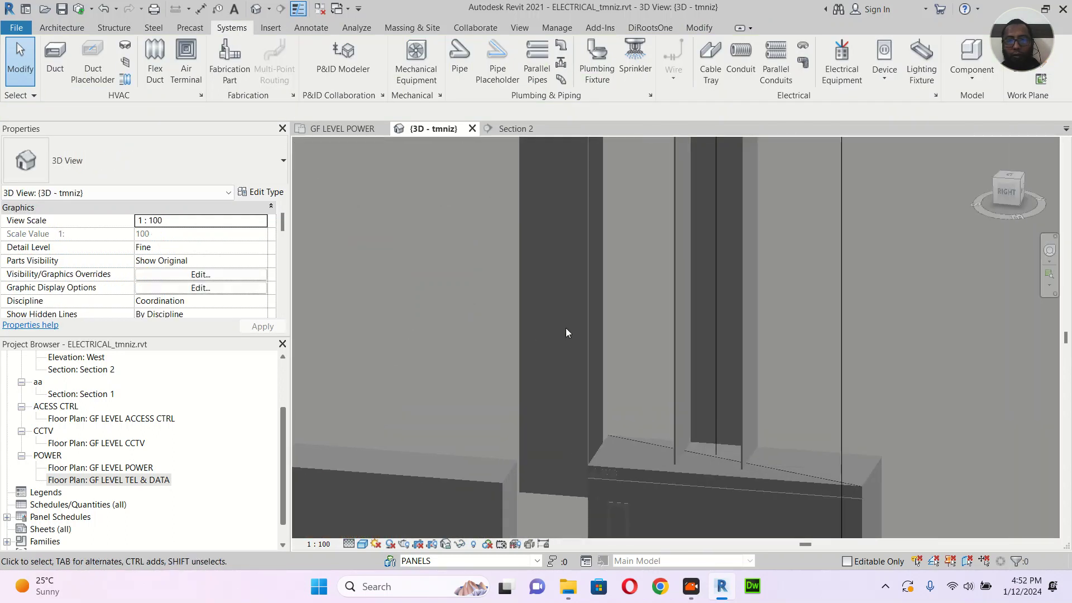
Step: Delete the extended vertical cable tray and the elbow fitting that connects it to the horizontal run
{"action": "left_click", "coordinate": [336, 130]}
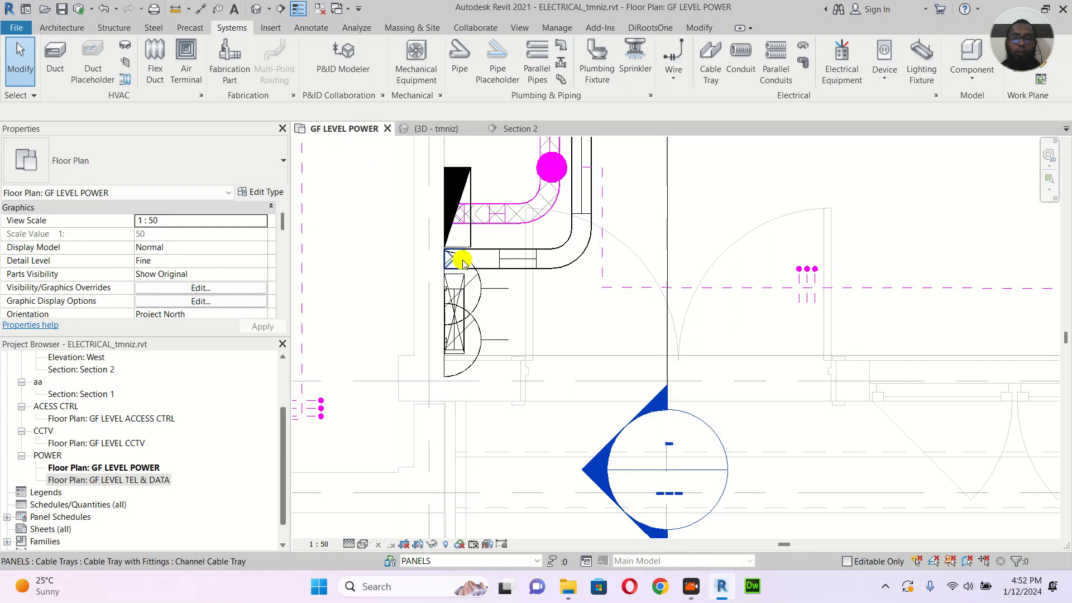
{"action": "left_click", "coordinate": [468, 275]}
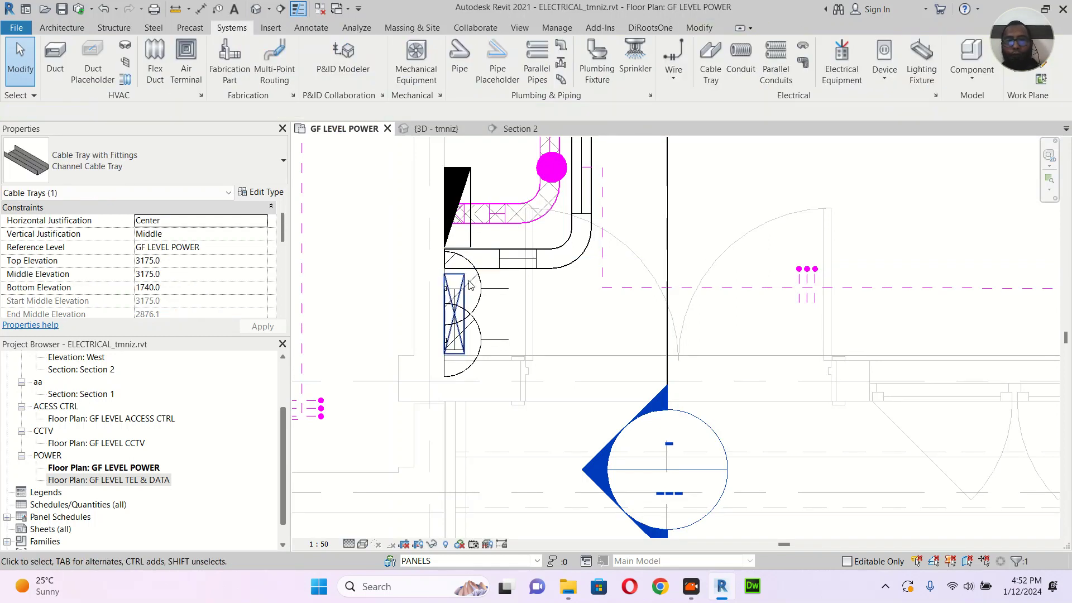
{"action": "key", "text": "Escape"}
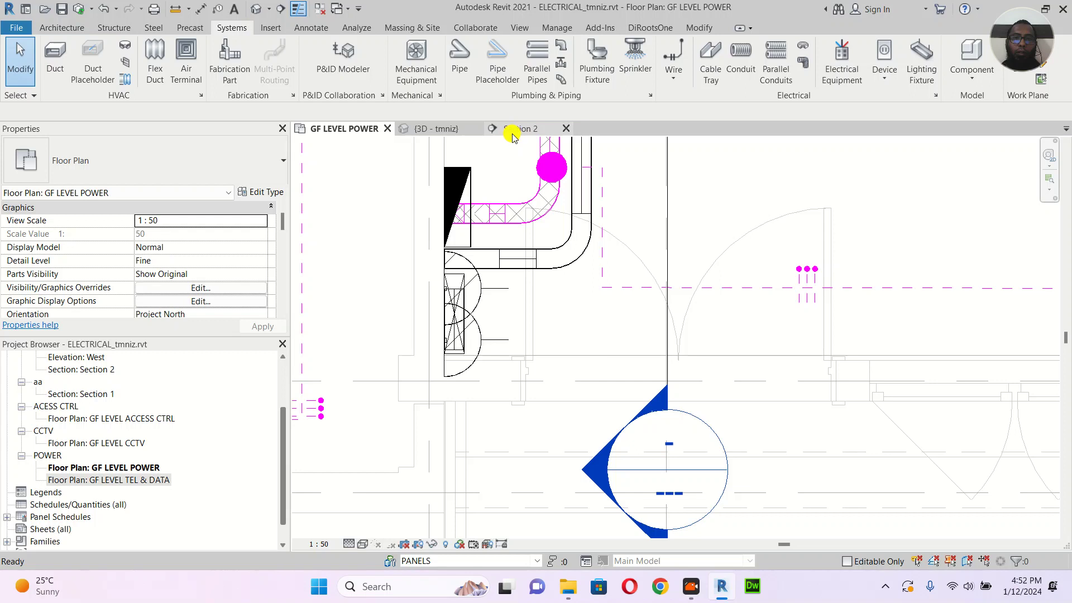
{"action": "left_click", "coordinate": [513, 134]}
{"action": "left_click", "coordinate": [594, 239]}
{"action": "key", "text": "Escape"}
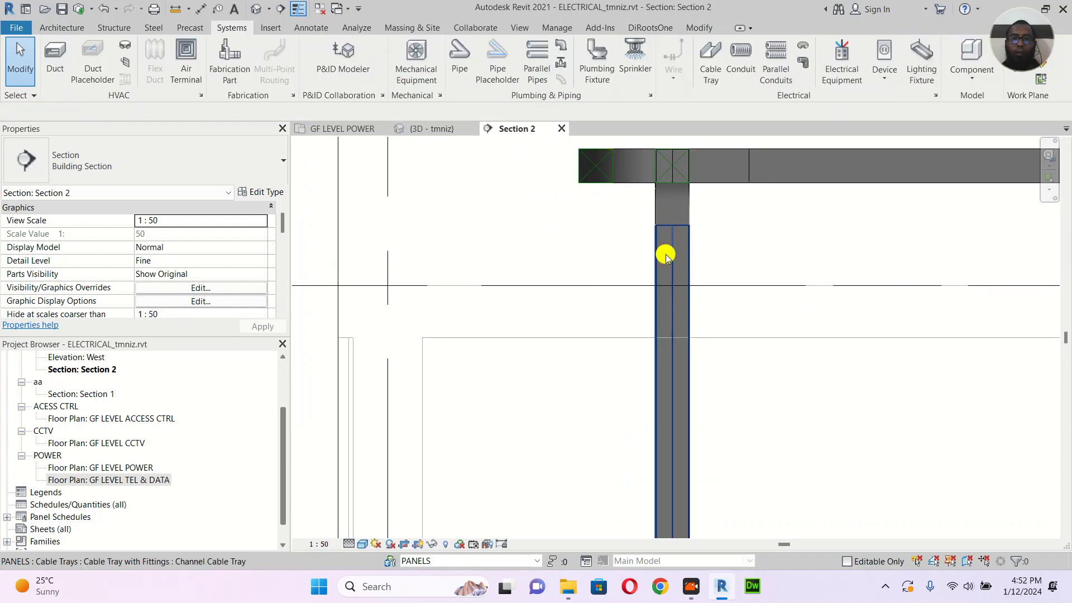
Step: Copy the remaining vertical cable tray horizontally by about 280 mm towards the deleted tray's position in Section 2
{"action": "left_click", "coordinate": [666, 254]}
{"action": "key", "text": "m"}
{"action": "key", "text": "v"}
{"action": "left_click", "coordinate": [634, 396]}
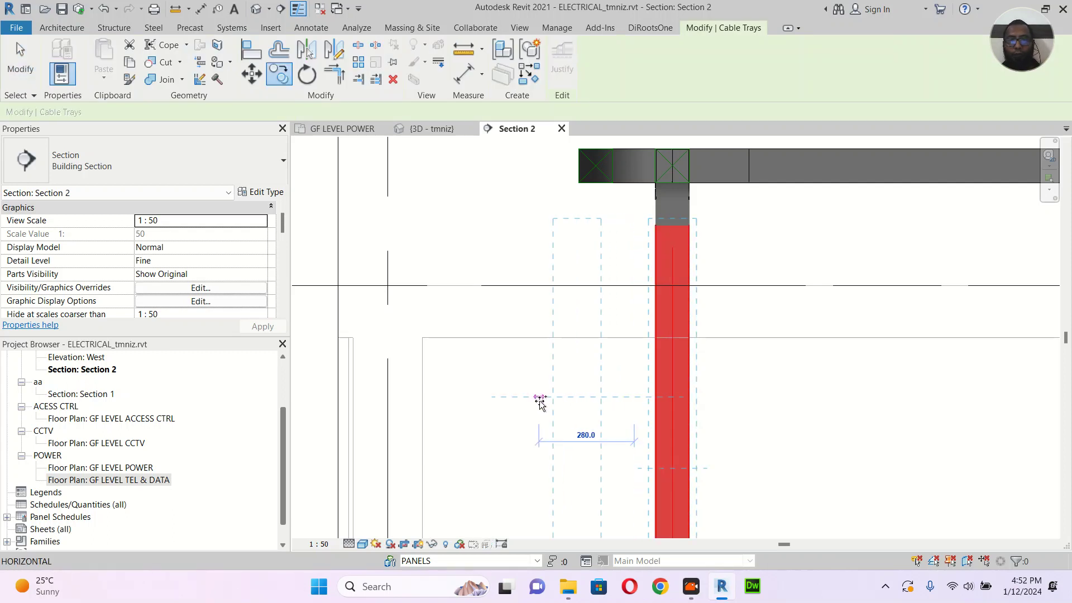
{"action": "left_click", "coordinate": [536, 402]}
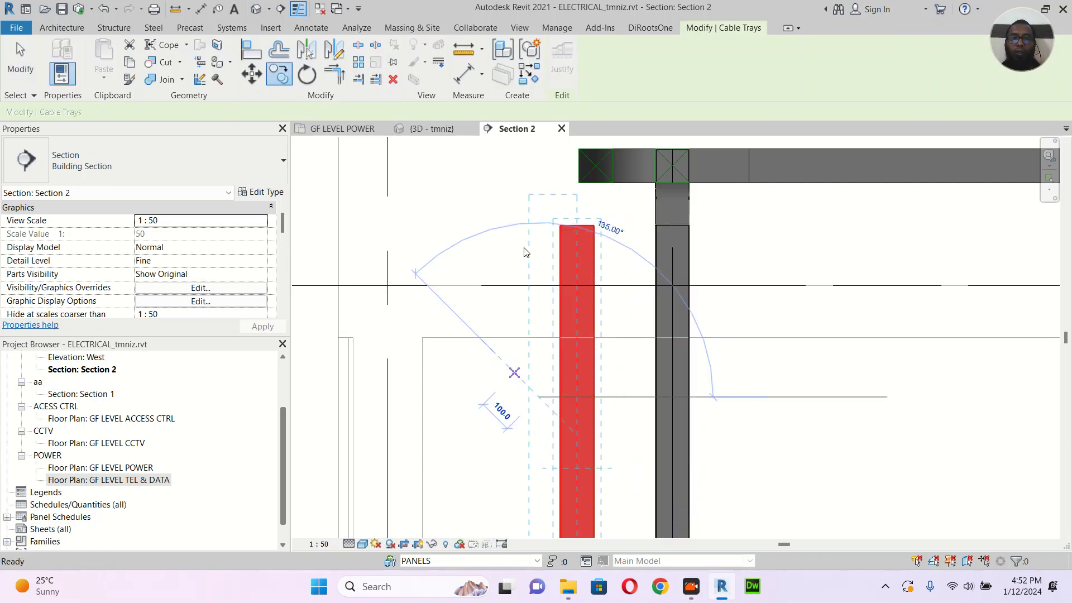
{"action": "key", "text": "Escape"}
{"action": "key", "text": "Escape"}
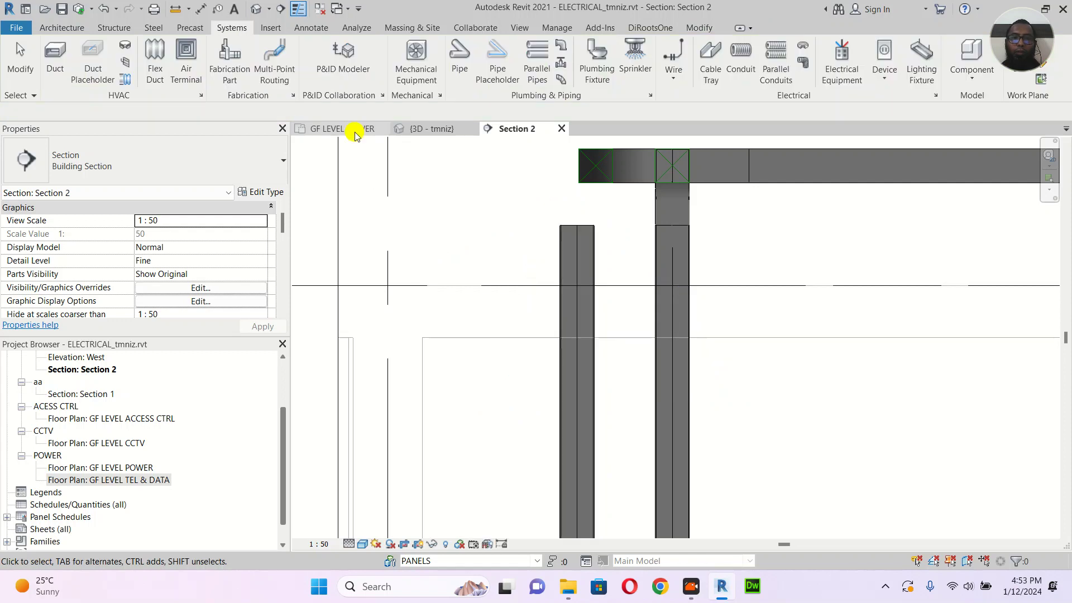
Step: Move the copied vertical tray in the GF LEVEL POWER plan along the wall to roughly face the open horizontal tray end
{"action": "left_click", "coordinate": [355, 129]}
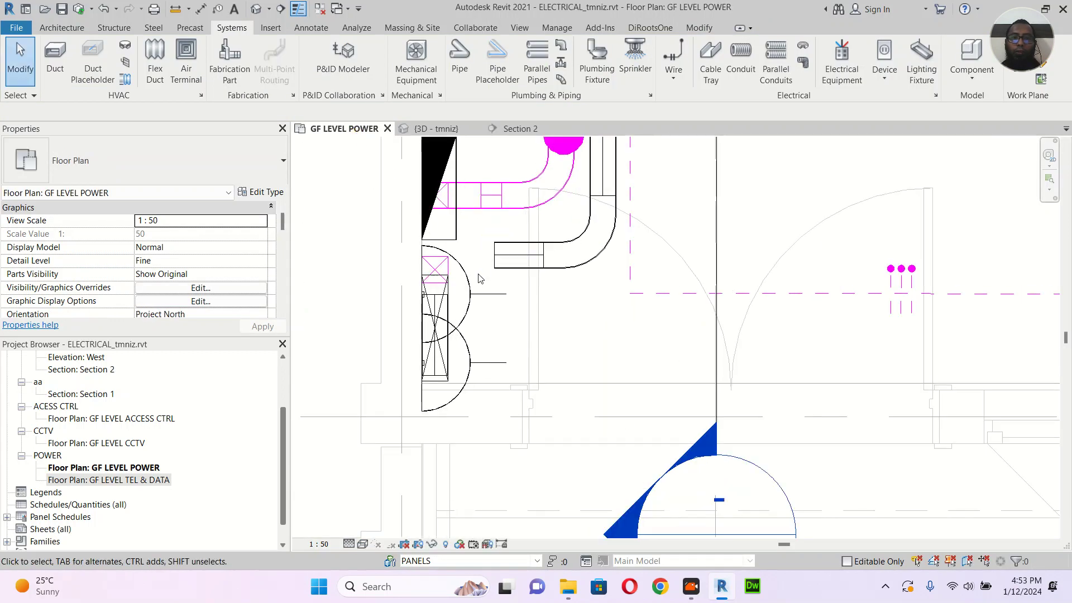
{"action": "scroll", "coordinate": [479, 277], "scroll_direction": "up", "scroll_amount": 2}
{"action": "scroll", "coordinate": [422, 262], "scroll_direction": "up", "scroll_amount": 2}
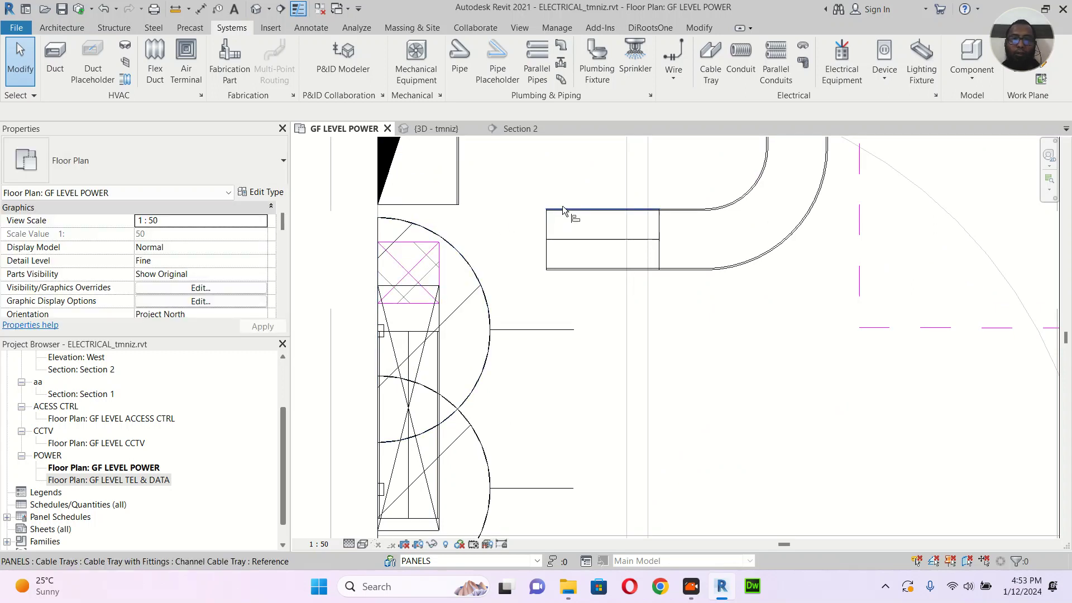
{"action": "left_click", "coordinate": [427, 250]}
{"action": "scroll", "coordinate": [432, 250], "scroll_direction": "up", "scroll_amount": 2}
{"action": "left_click_drag", "start_coordinate": [437, 250], "coordinate": [436, 202]}
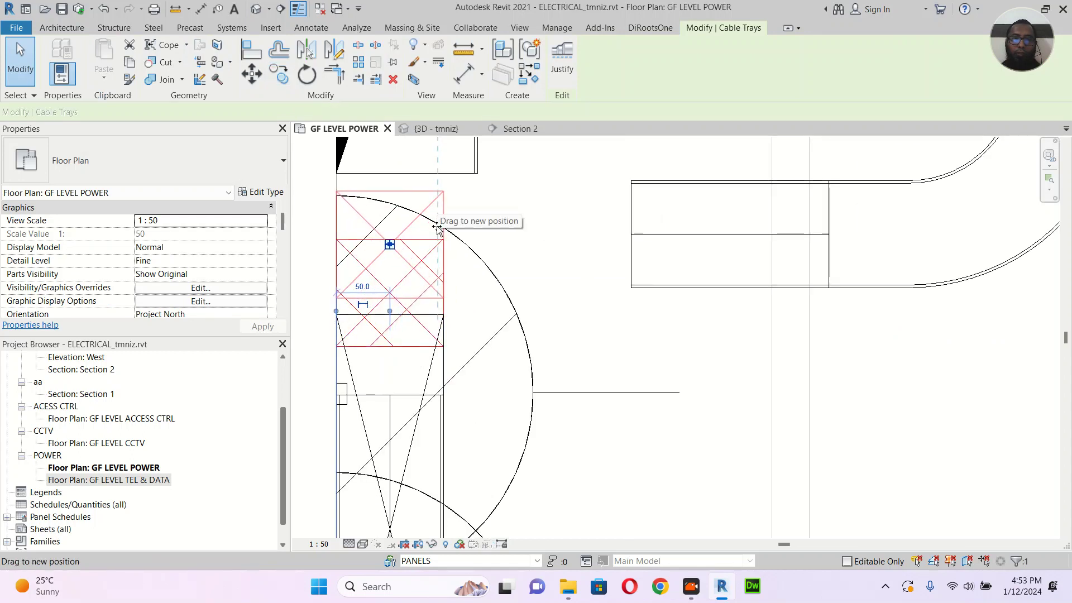
Step: Try to align the copied vertical tray with the centreline of the horizontal cable tray
{"action": "key", "text": "a"}
{"action": "key", "text": "l"}
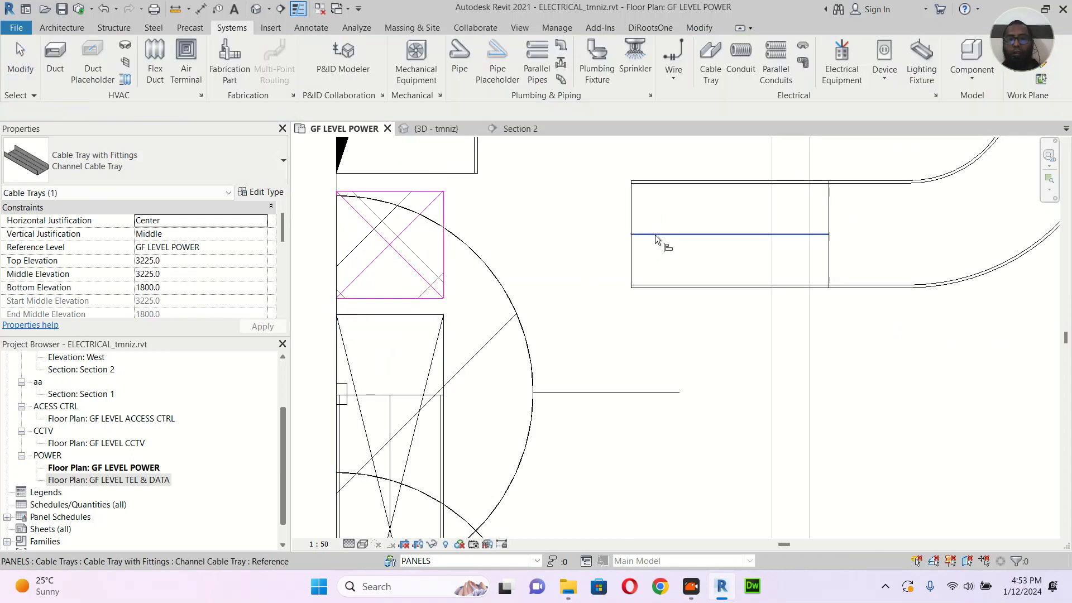
{"action": "left_click", "coordinate": [654, 234]}
{"action": "left_click", "coordinate": [360, 254]}
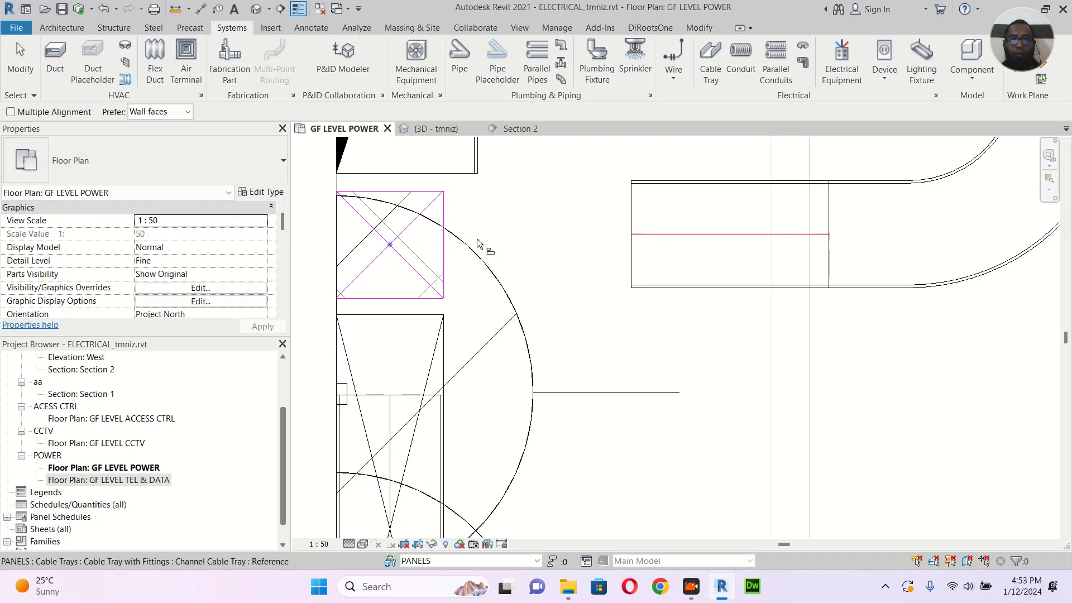
{"action": "left_click", "coordinate": [642, 234]}
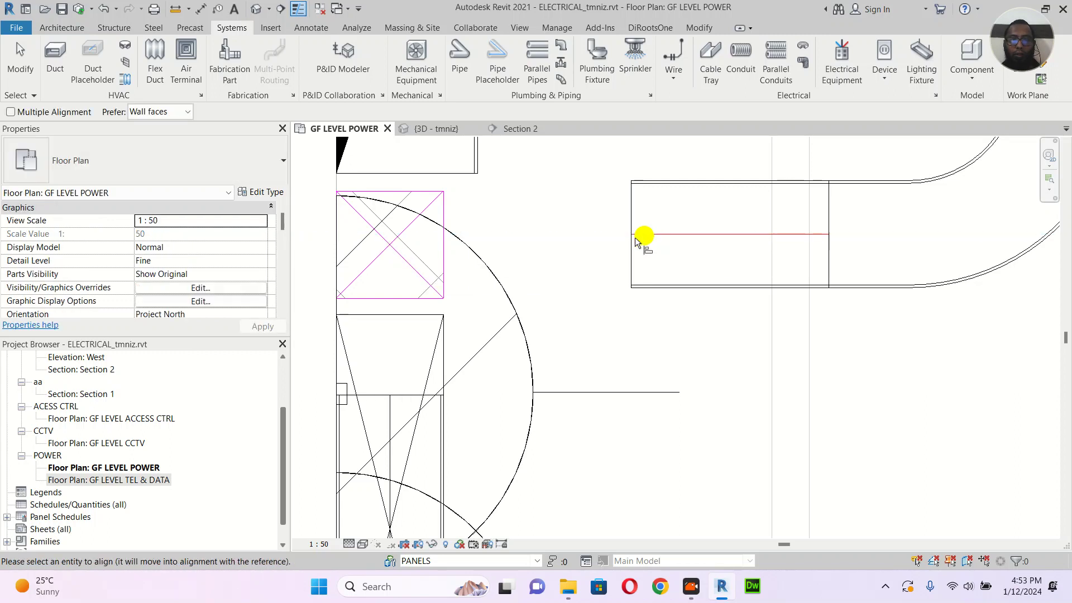
{"action": "left_click", "coordinate": [391, 248]}
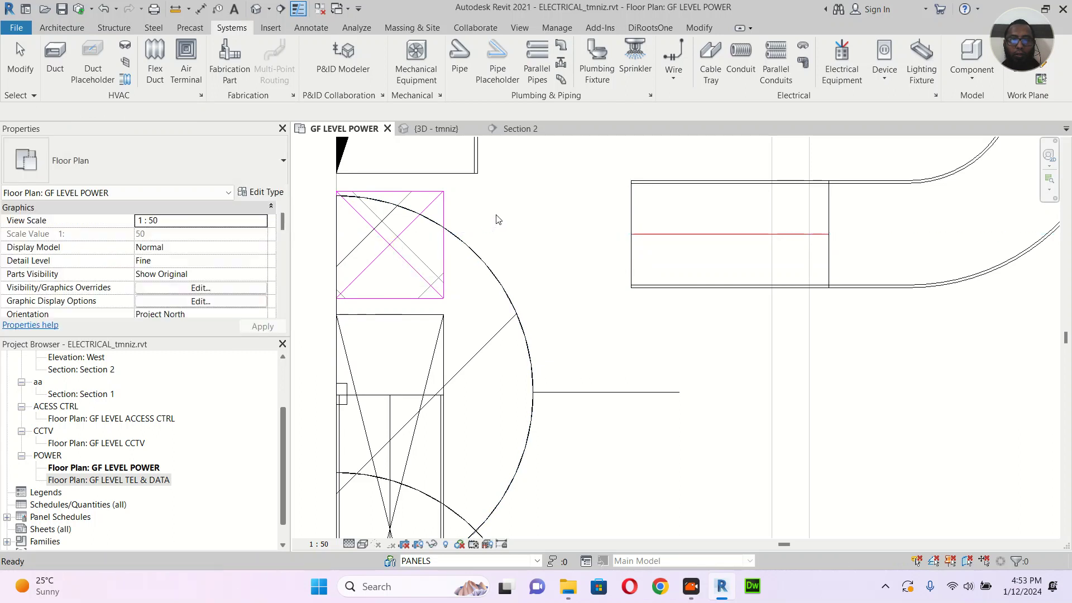
{"action": "key", "text": "Escape"}
{"action": "key", "text": "Escape"}
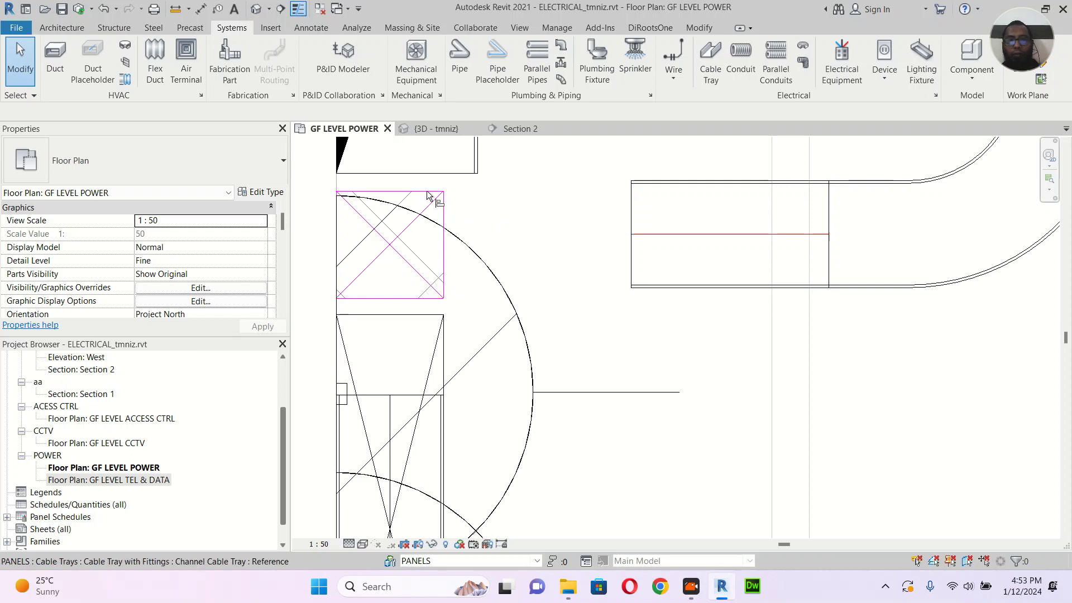
Step: Align the horizontal cable tray's centreline to the centre of the copied vertical tray
{"action": "key", "text": "l"}
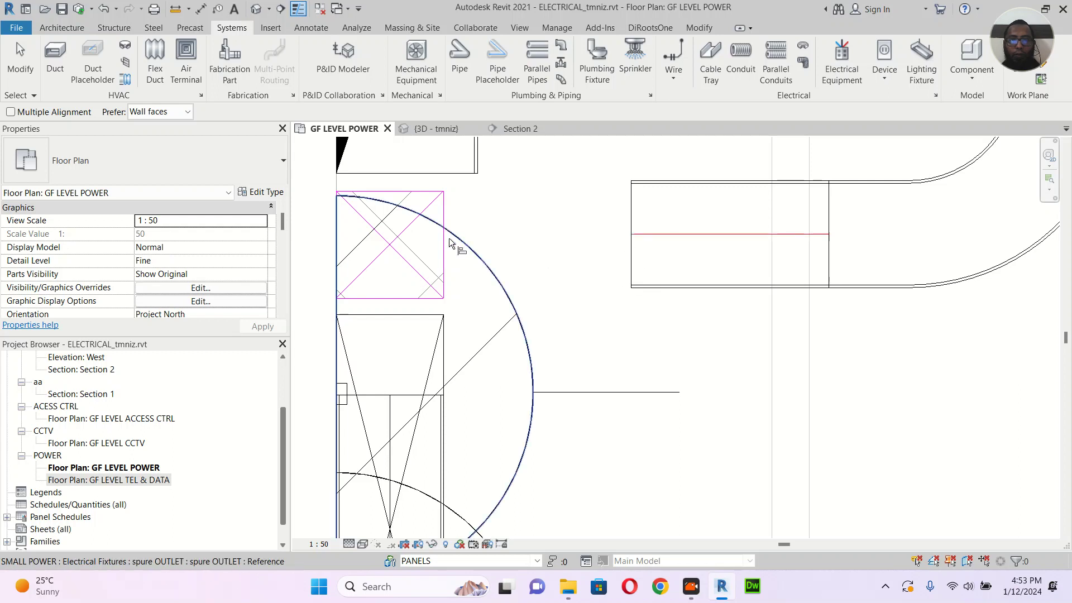
{"action": "left_click", "coordinate": [385, 245]}
{"action": "left_click", "coordinate": [676, 234]}
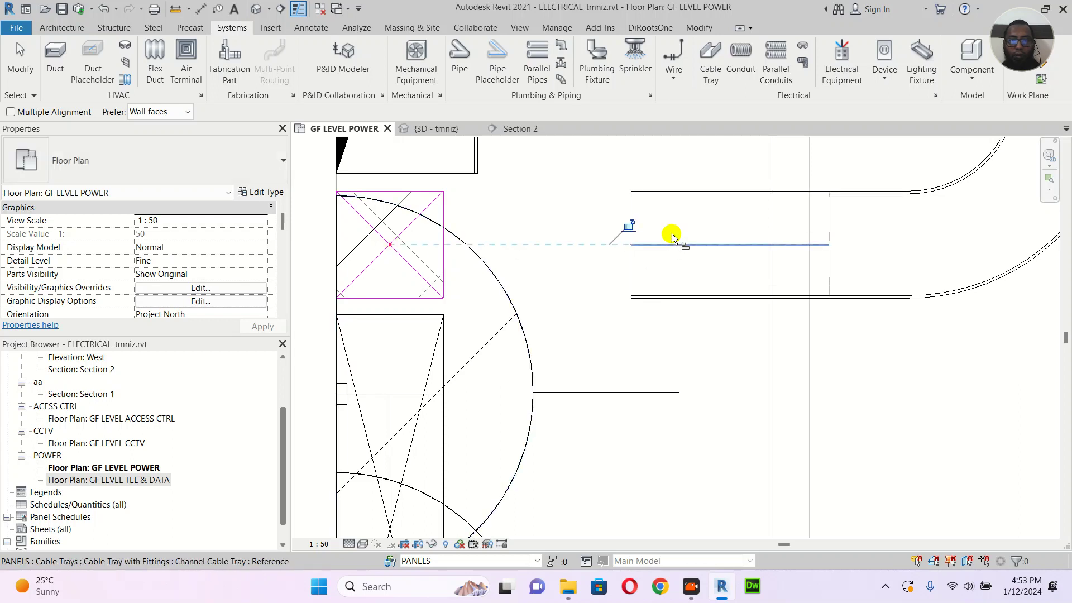
{"action": "key", "text": "Escape"}
{"action": "scroll", "coordinate": [598, 297], "scroll_direction": "down", "scroll_amount": 2}
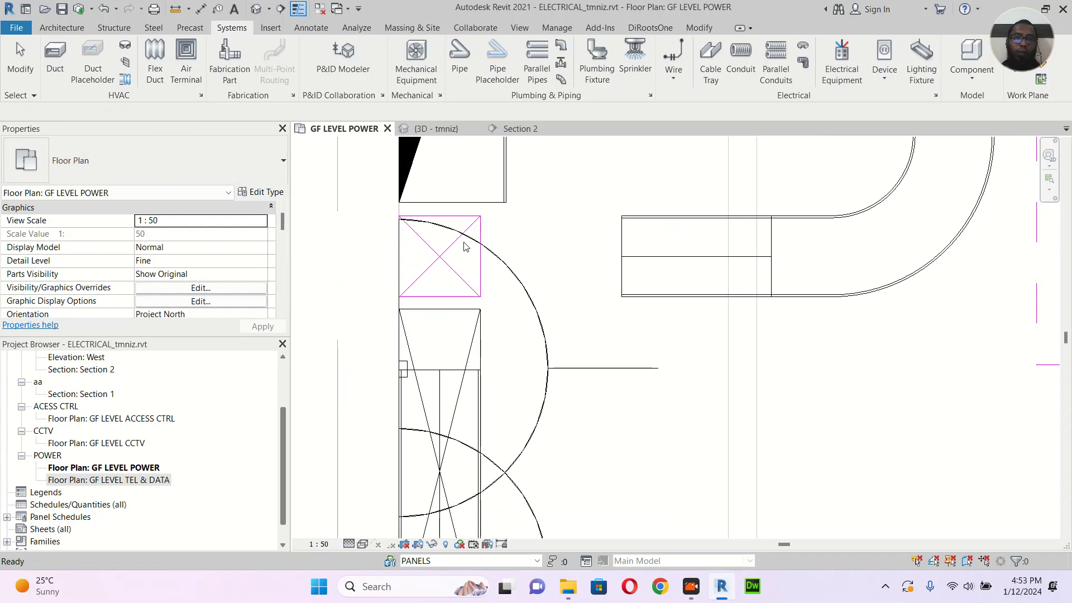
{"action": "key", "text": "t"}
{"action": "key", "text": "r"}
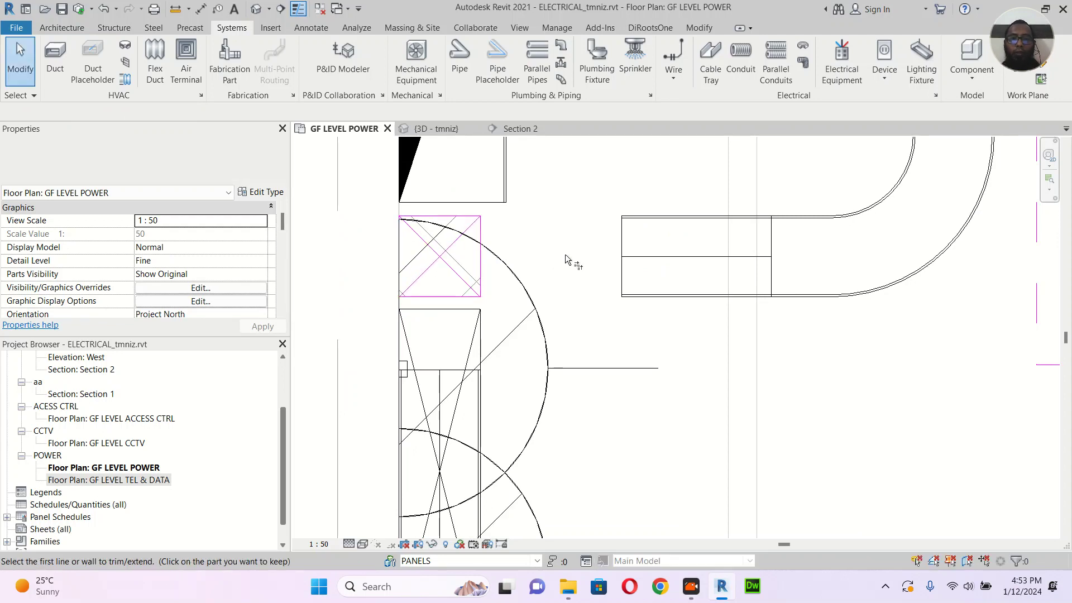
{"action": "key", "text": "Escape"}
Step: Join the open end of the horizontal cable tray to the copied vertical tray in the 3D view using Trim/Extend to Corner
{"action": "left_click", "coordinate": [433, 127]}
{"action": "middle_click_drag", "start_coordinate": [541, 255], "coordinate": [577, 389]}
{"action": "middle_click_drag", "start_coordinate": [634, 350], "coordinate": [614, 312], "text": "shift"}
{"action": "scroll", "coordinate": [620, 235], "scroll_direction": "up", "scroll_amount": 3}
{"action": "middle_click_drag", "start_coordinate": [620, 234], "coordinate": [582, 313]}
{"action": "scroll", "coordinate": [621, 227], "scroll_direction": "down", "scroll_amount": 3}
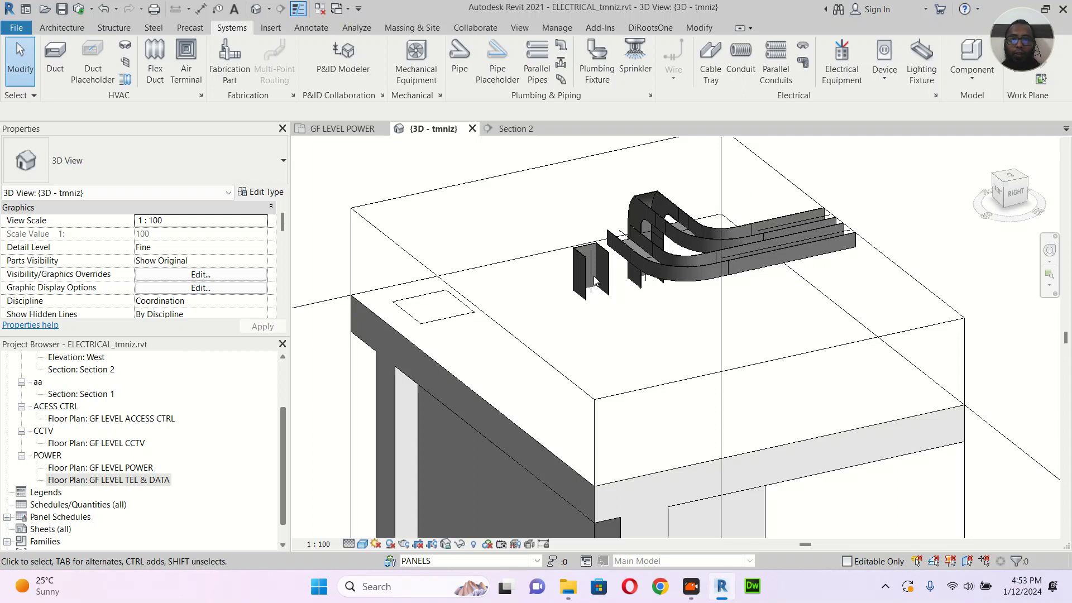
{"action": "left_click", "coordinate": [614, 244]}
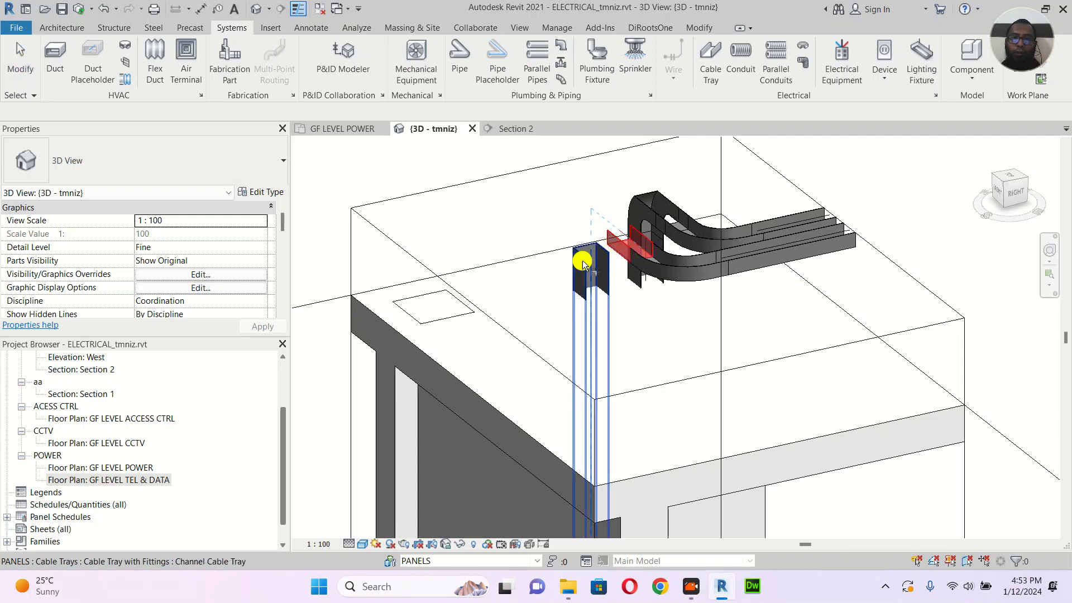
{"action": "key", "text": "Delete"}
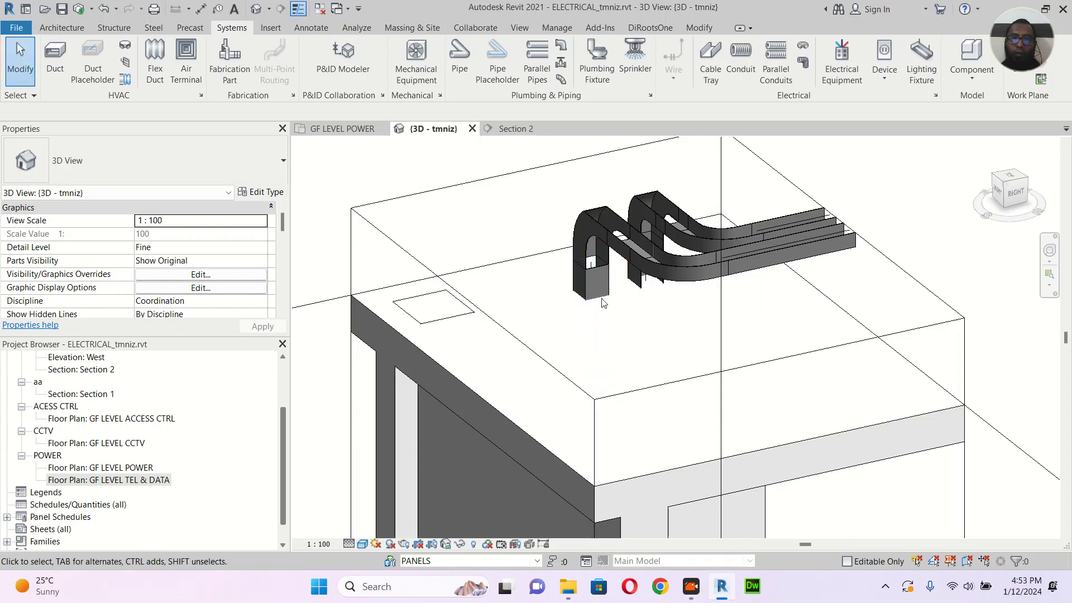
Step: Mirror the joined vertical tray without copying in the GF LEVEL POWER plan, about a drawn vertical axis through its centre, and check it in 3D
{"action": "scroll", "coordinate": [598, 287], "scroll_direction": "up", "scroll_amount": 5}
{"action": "left_click", "coordinate": [575, 234]}
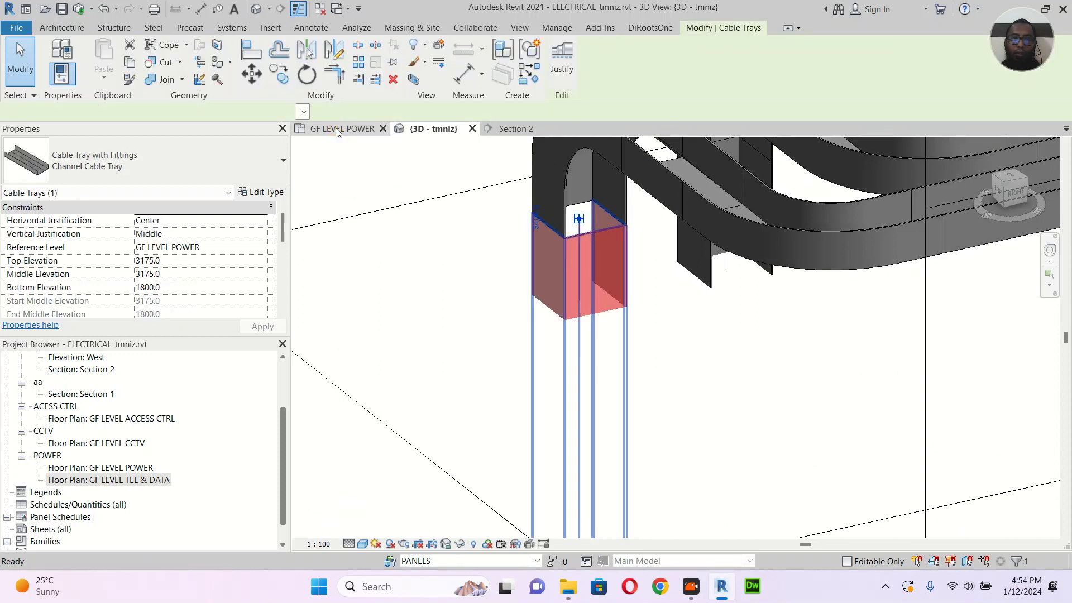
{"action": "left_click", "coordinate": [336, 128]}
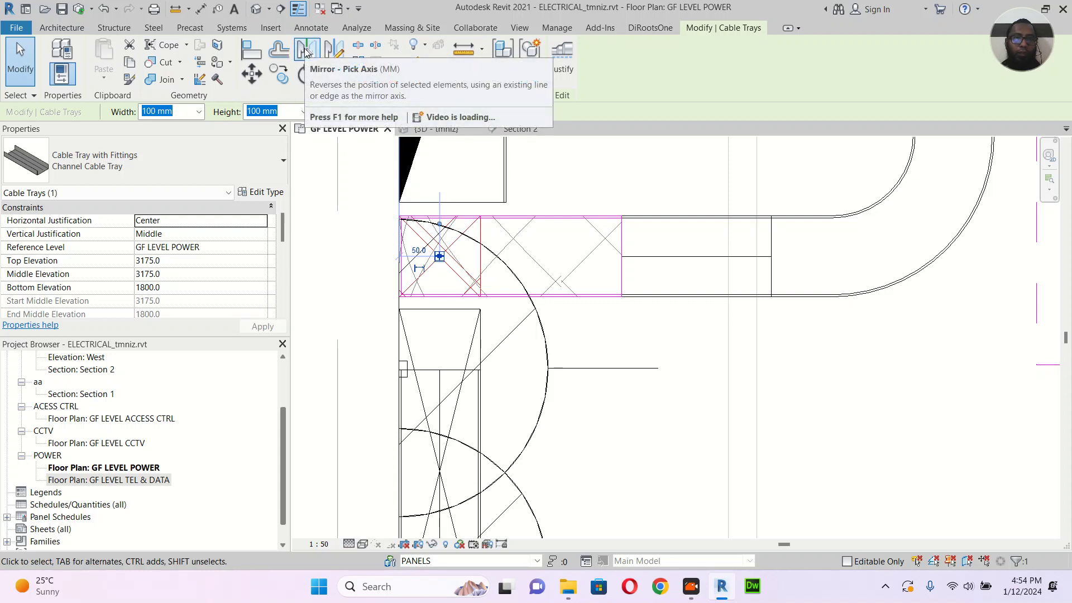
{"action": "left_click", "coordinate": [334, 50]}
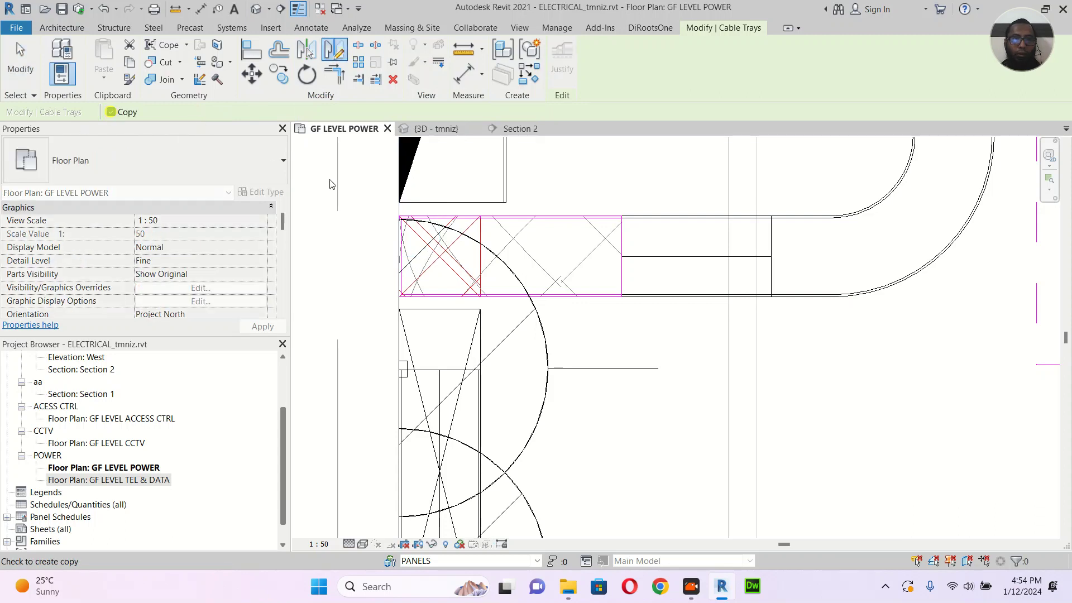
{"action": "left_click", "coordinate": [111, 112]}
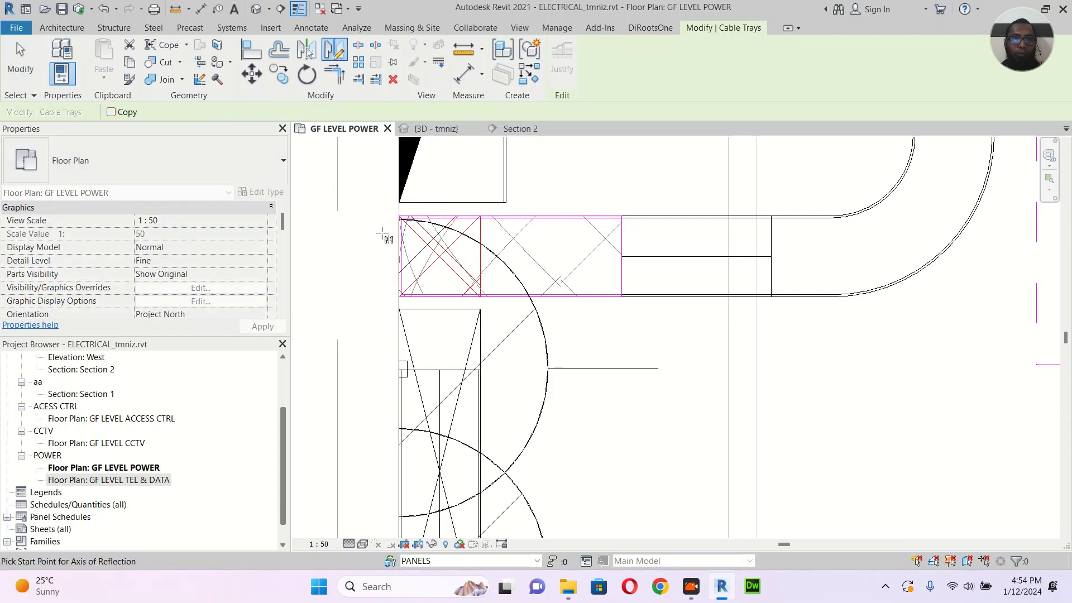
{"action": "left_click", "coordinate": [440, 249]}
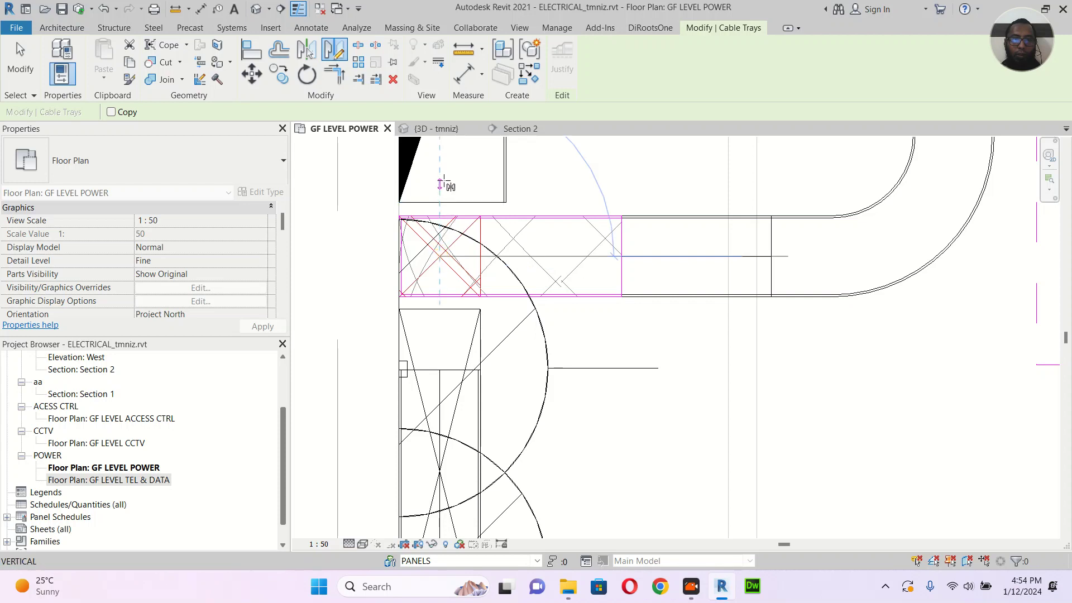
{"action": "left_click", "coordinate": [443, 180]}
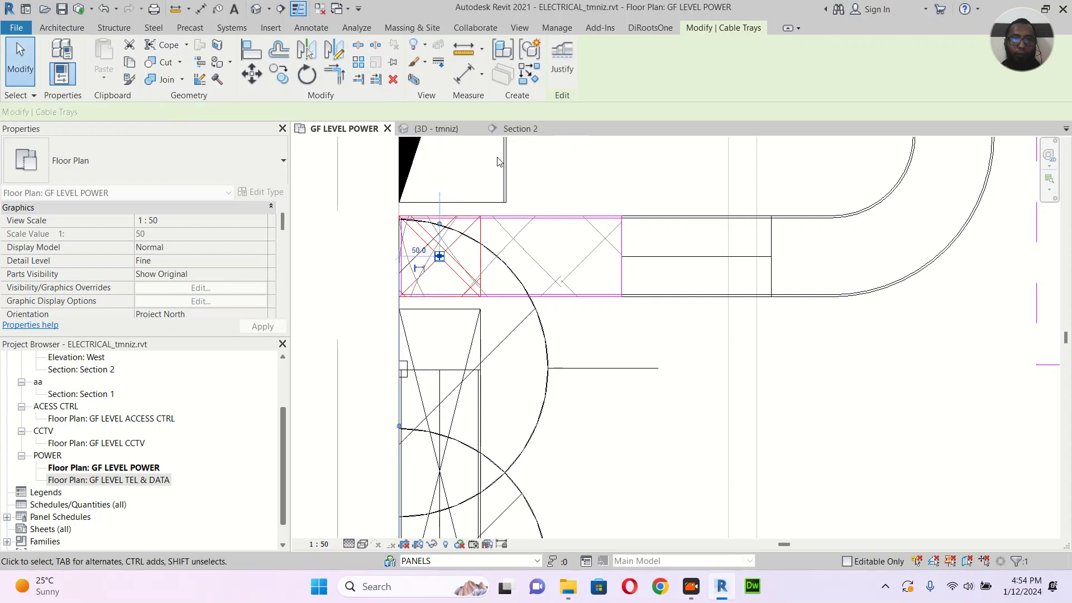
{"action": "left_click", "coordinate": [440, 128]}
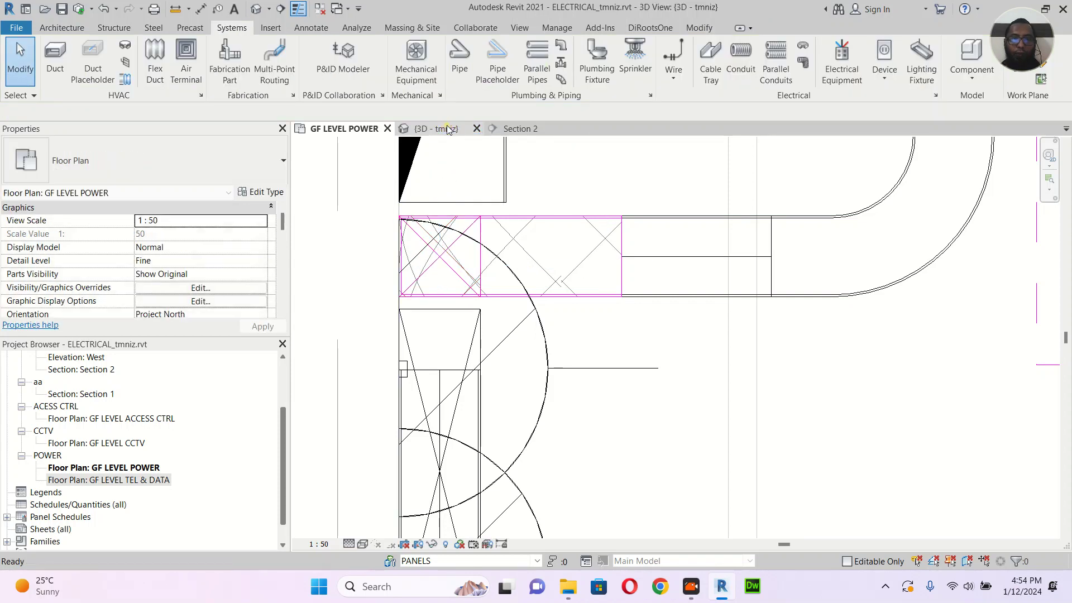
{"action": "scroll", "coordinate": [637, 287], "scroll_direction": "down", "scroll_amount": 1}
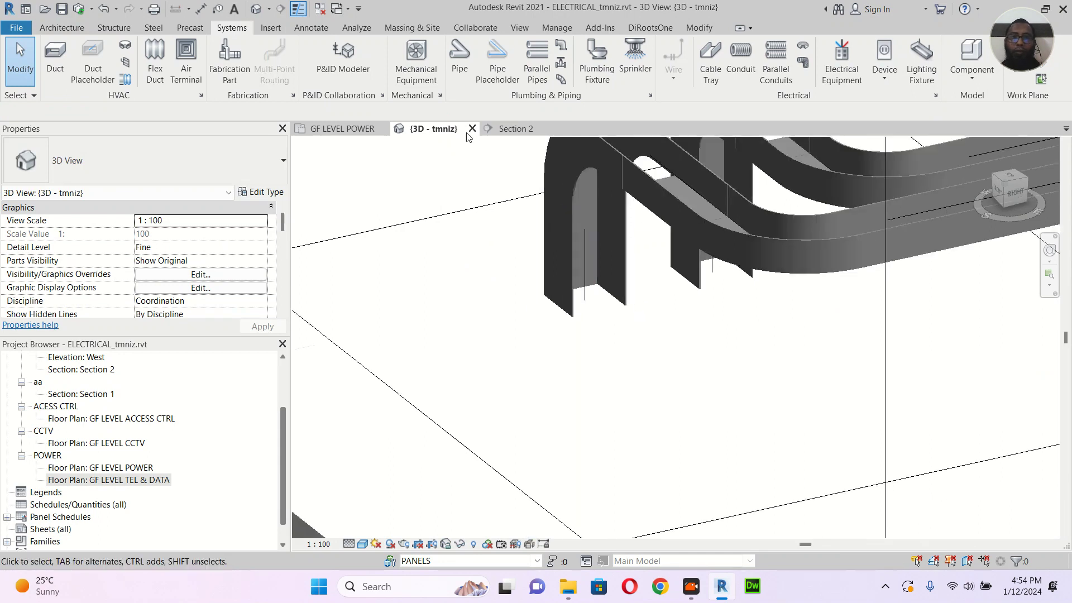
Step: Align the near edge of the copied vertical tray in Section 2 with the side edge of the neighbouring IDF panel
{"action": "left_click", "coordinate": [512, 125]}
{"action": "middle_click_drag", "start_coordinate": [567, 228], "coordinate": [538, 150]}
{"action": "scroll", "coordinate": [505, 418], "scroll_direction": "up", "scroll_amount": 2}
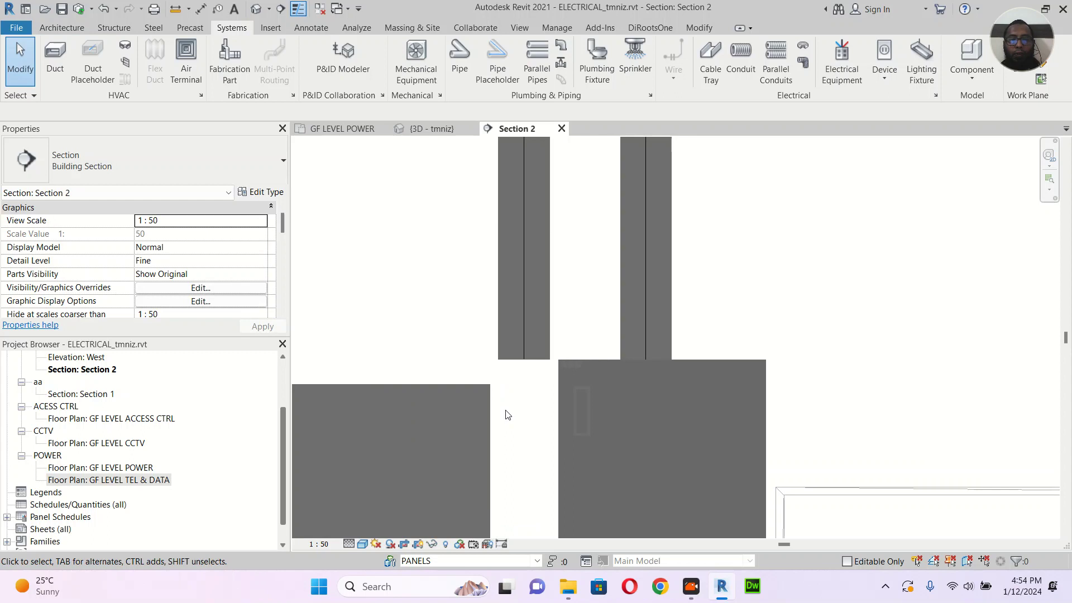
{"action": "key", "text": "a"}
{"action": "key", "text": "l"}
{"action": "left_click", "coordinate": [490, 396]}
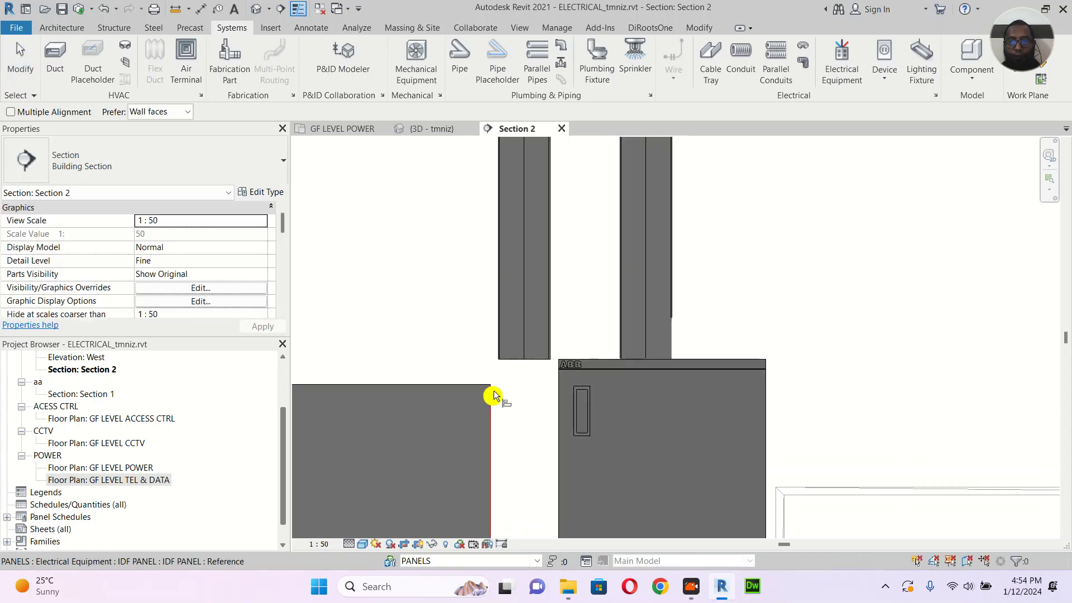
{"action": "left_click", "coordinate": [496, 309]}
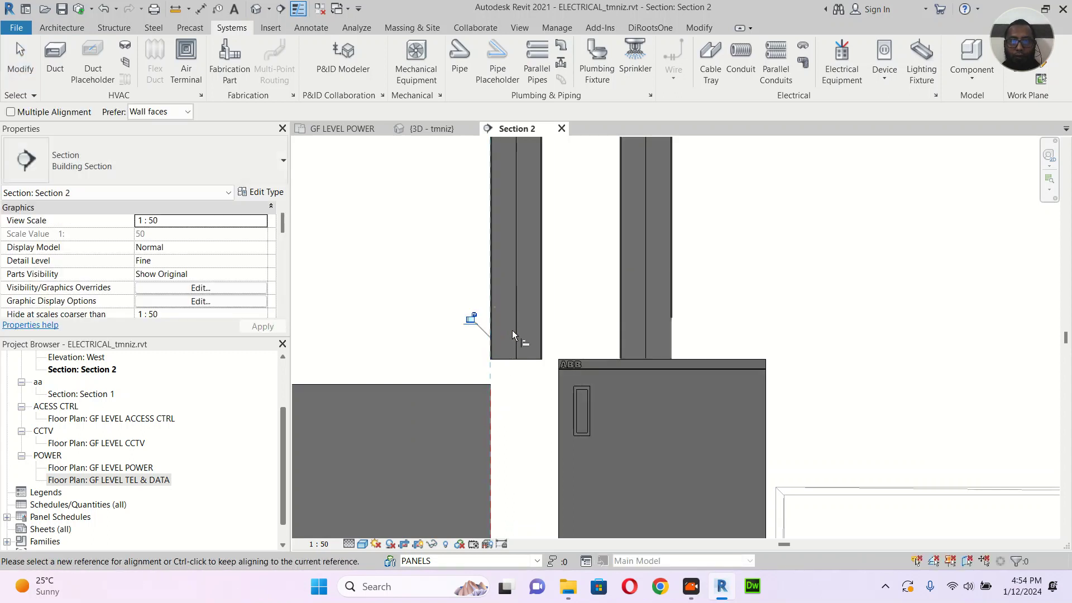
{"action": "scroll", "coordinate": [528, 378], "scroll_direction": "down", "scroll_amount": 3}
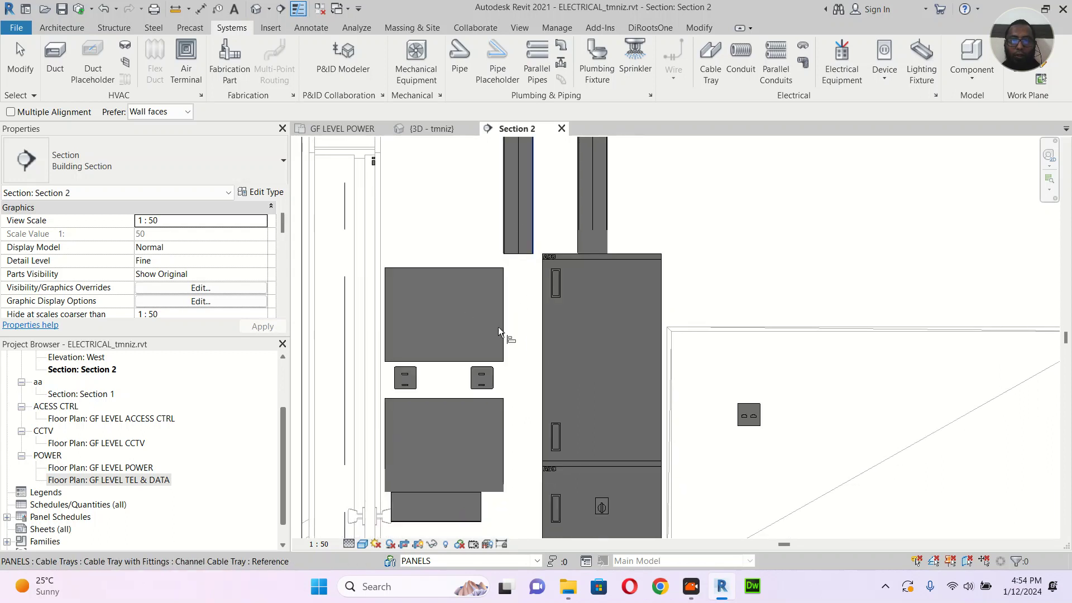
{"action": "key", "text": "Escape"}
Step: Delete the short cable tray under the access control panel and align the vertical tray's lower end with that panel's bottom edge
{"action": "left_click", "coordinate": [481, 506]}
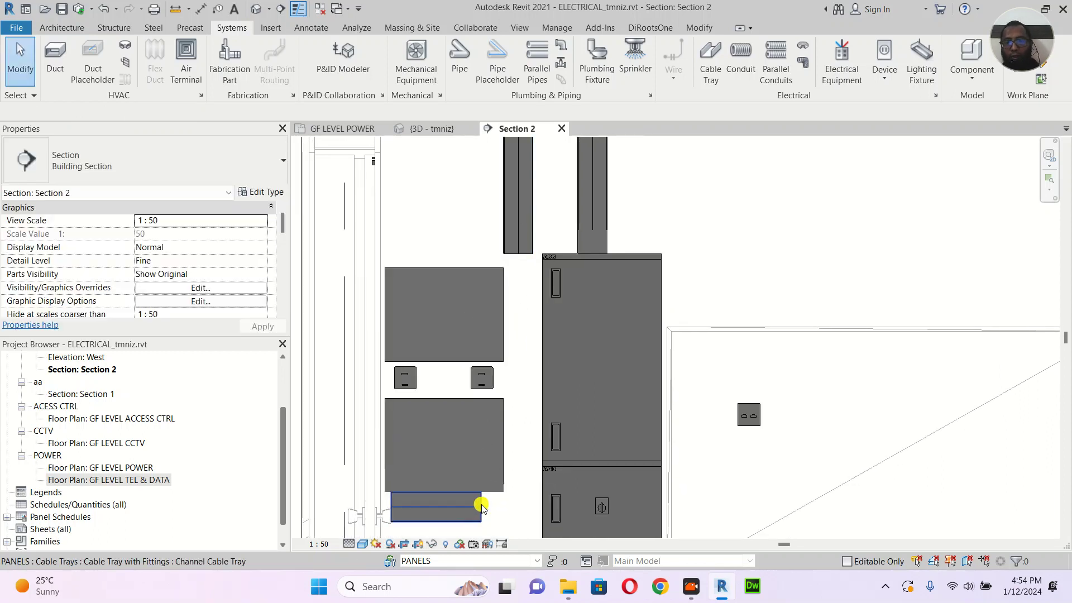
{"action": "key", "text": "Delete"}
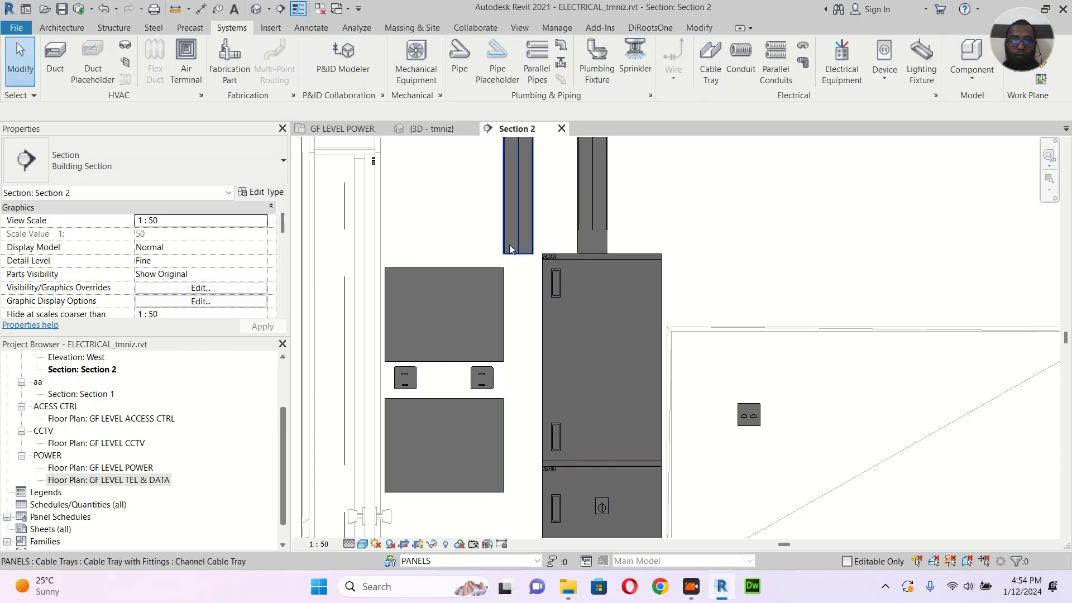
{"action": "left_click", "coordinate": [514, 306]}
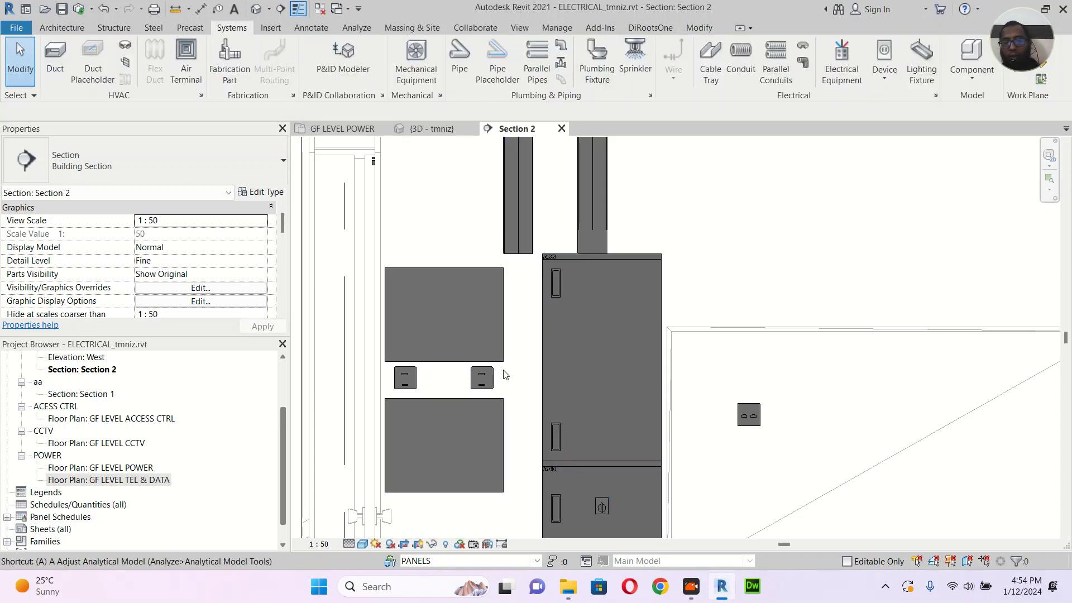
{"action": "left_click", "coordinate": [470, 493]}
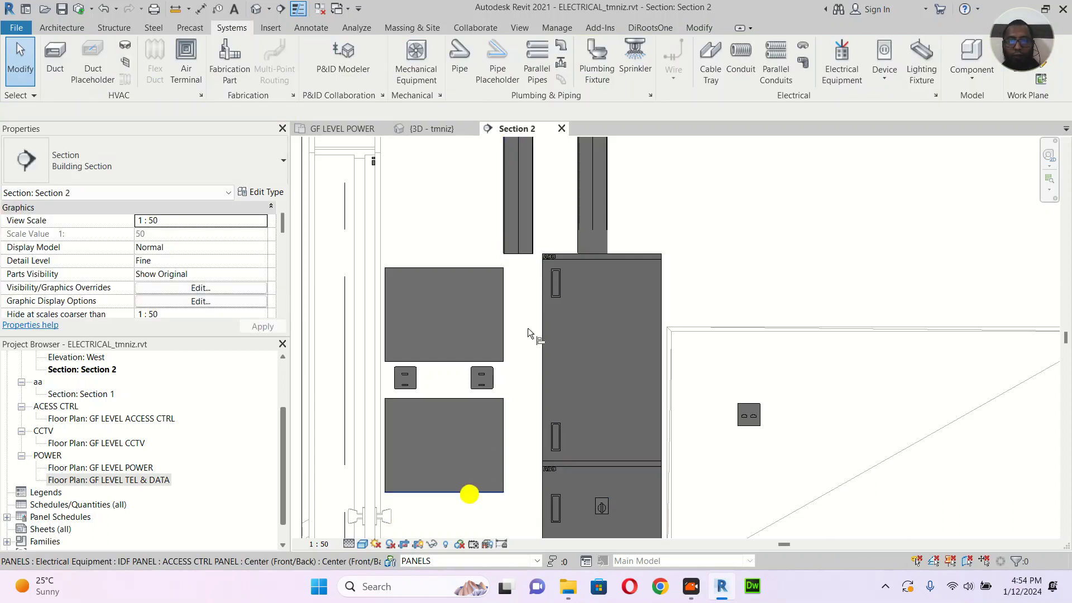
{"action": "left_click", "coordinate": [515, 258]}
{"action": "scroll", "coordinate": [468, 314], "scroll_direction": "down", "scroll_amount": 5}
{"action": "middle_click_drag", "start_coordinate": [515, 313], "coordinate": [603, 337]}
{"action": "scroll", "coordinate": [464, 202], "scroll_direction": "up", "scroll_amount": 6}
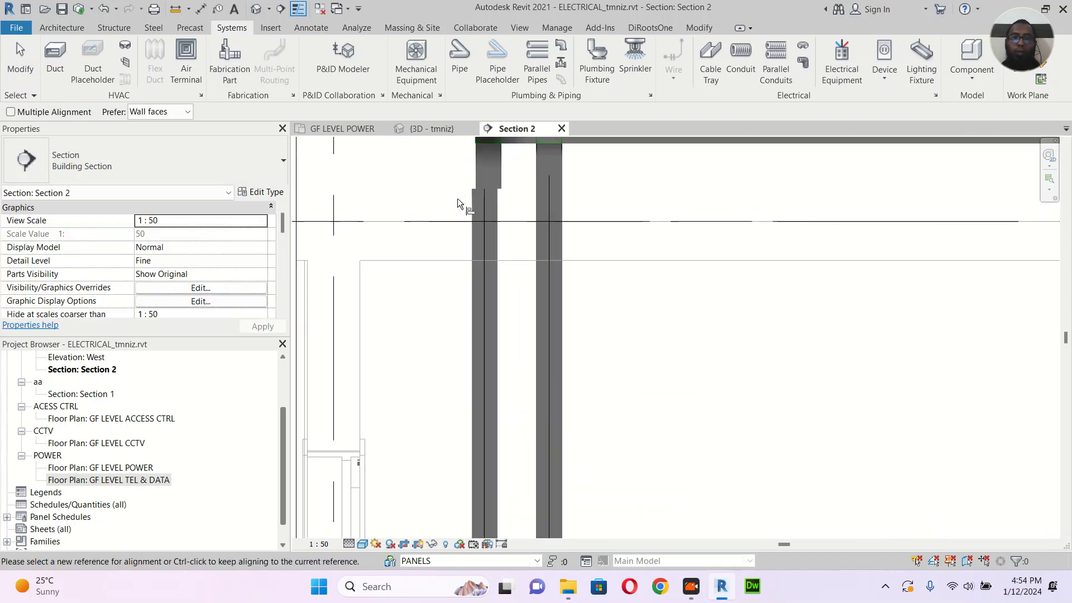
{"action": "scroll", "coordinate": [461, 200], "scroll_direction": "up", "scroll_amount": 2}
{"action": "key", "text": "Escape"}
{"action": "key", "text": "Escape"}
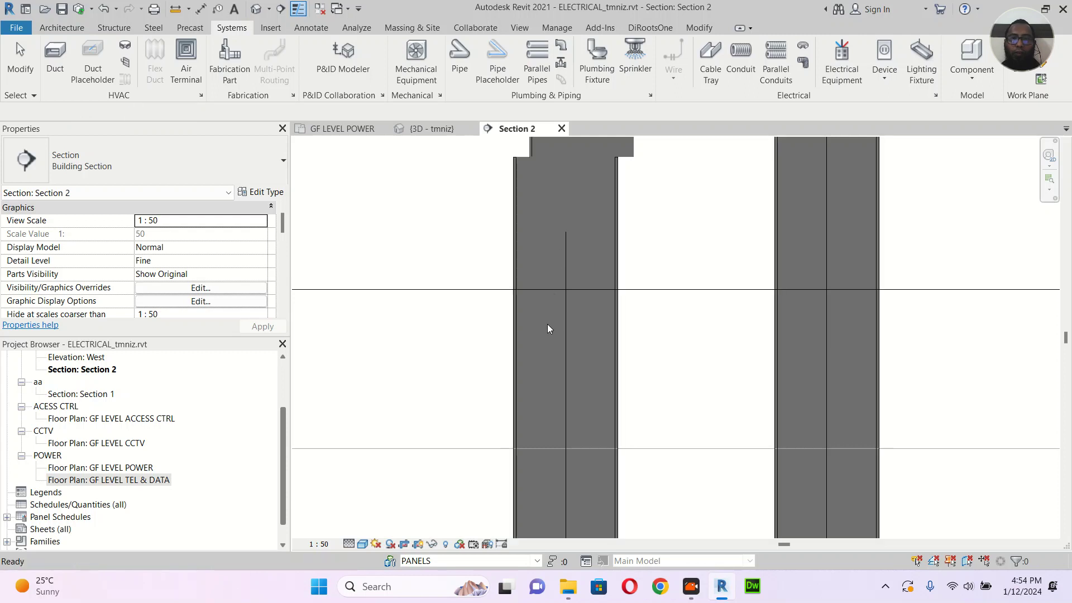
Step: Align the offset elbow section at the top of the left vertical drop with the centreline of the vertical tray
{"action": "middle_click_drag", "start_coordinate": [669, 265], "coordinate": [651, 339]}
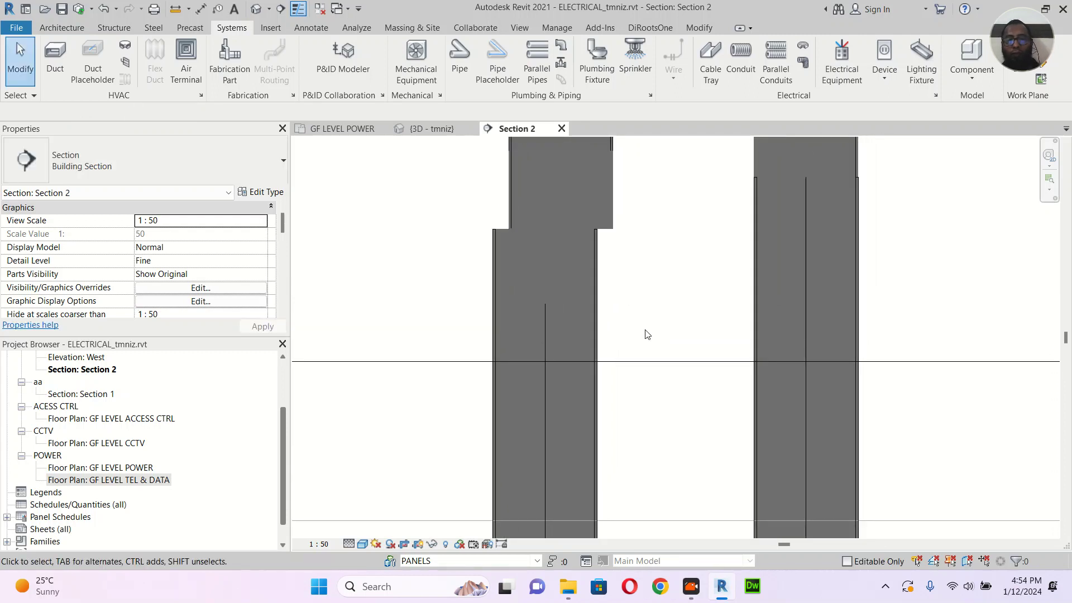
{"action": "key", "text": "a"}
{"action": "key", "text": "l"}
{"action": "left_click", "coordinate": [544, 328]}
{"action": "left_click", "coordinate": [564, 226]}
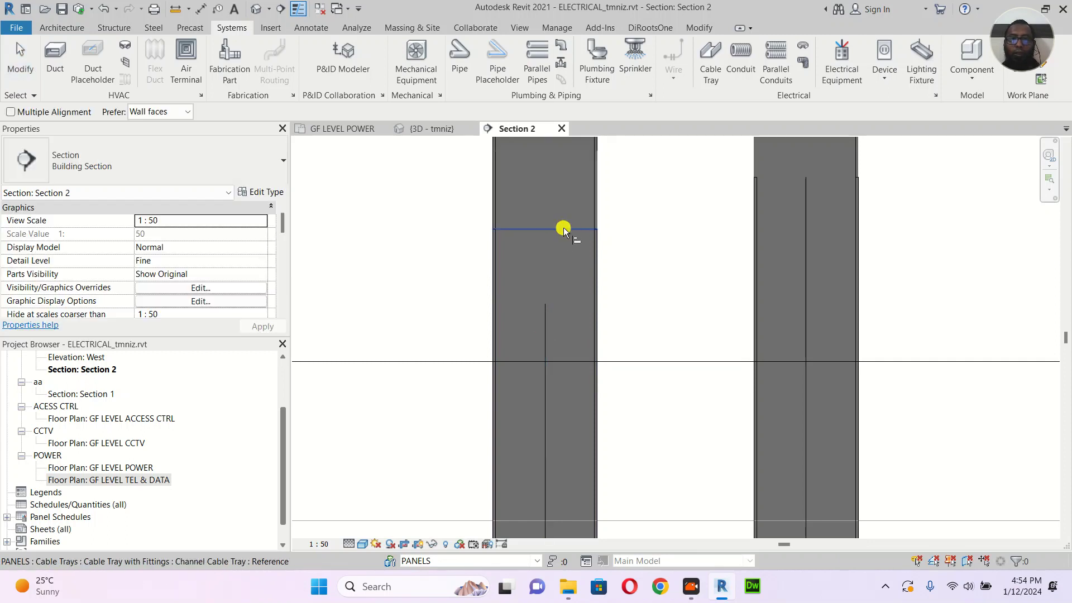
{"action": "key", "text": "Escape"}
Step: Set the middle elevation of the horizontal cable tray feeding the left vertical drop to 2800 mm in Section 2
{"action": "scroll", "coordinate": [619, 288], "scroll_direction": "down", "scroll_amount": 4}
{"action": "scroll", "coordinate": [619, 288], "scroll_direction": "down", "scroll_amount": 2}
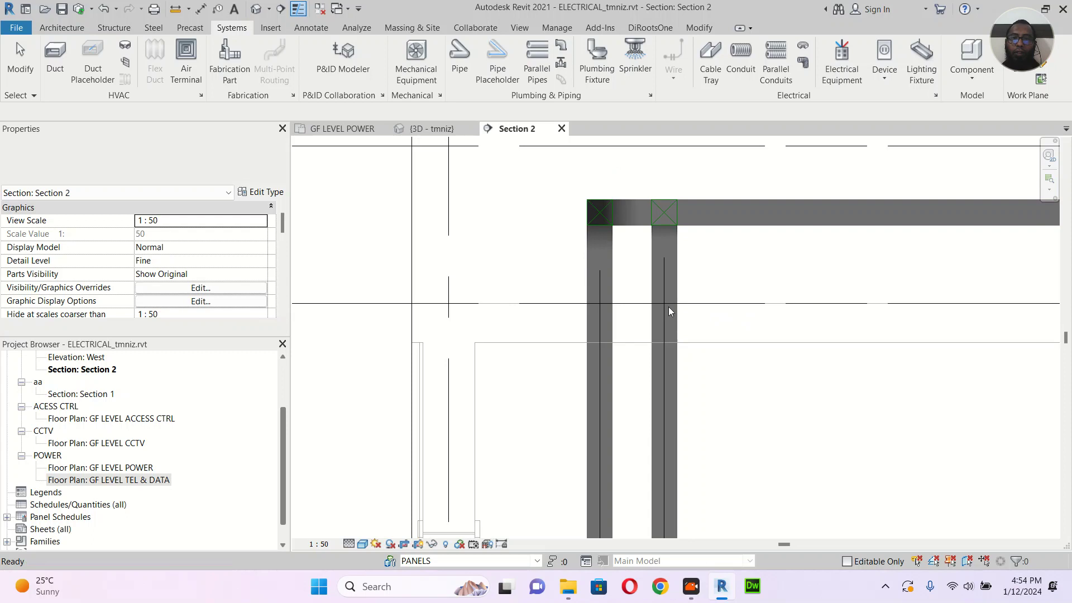
{"action": "scroll", "coordinate": [597, 307], "scroll_direction": "down", "scroll_amount": 1}
{"action": "scroll", "coordinate": [731, 346], "scroll_direction": "down", "scroll_amount": 2}
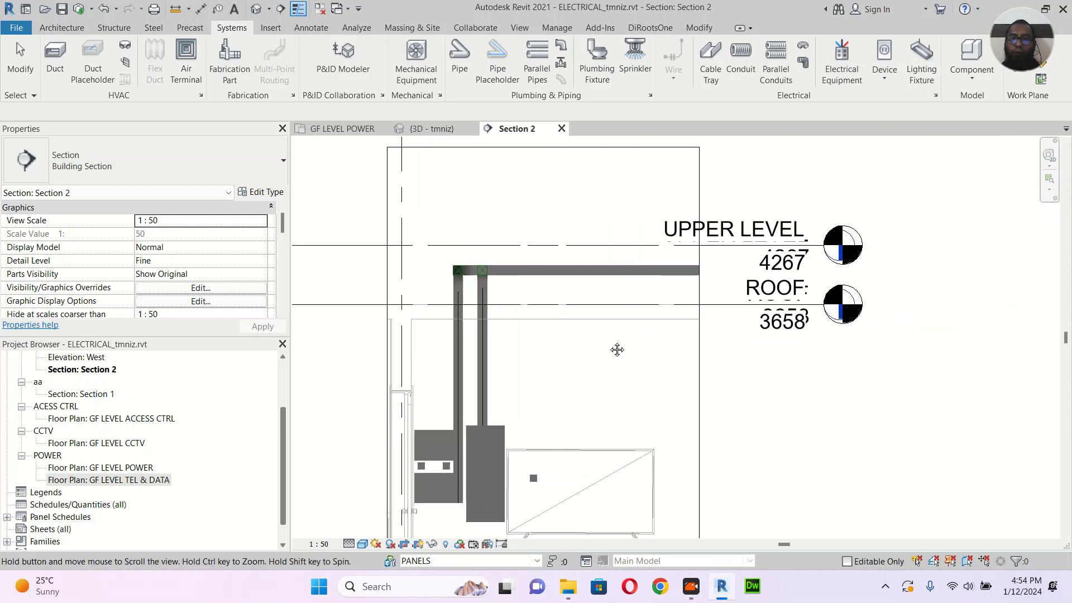
{"action": "middle_click_drag", "start_coordinate": [658, 347], "coordinate": [682, 320]}
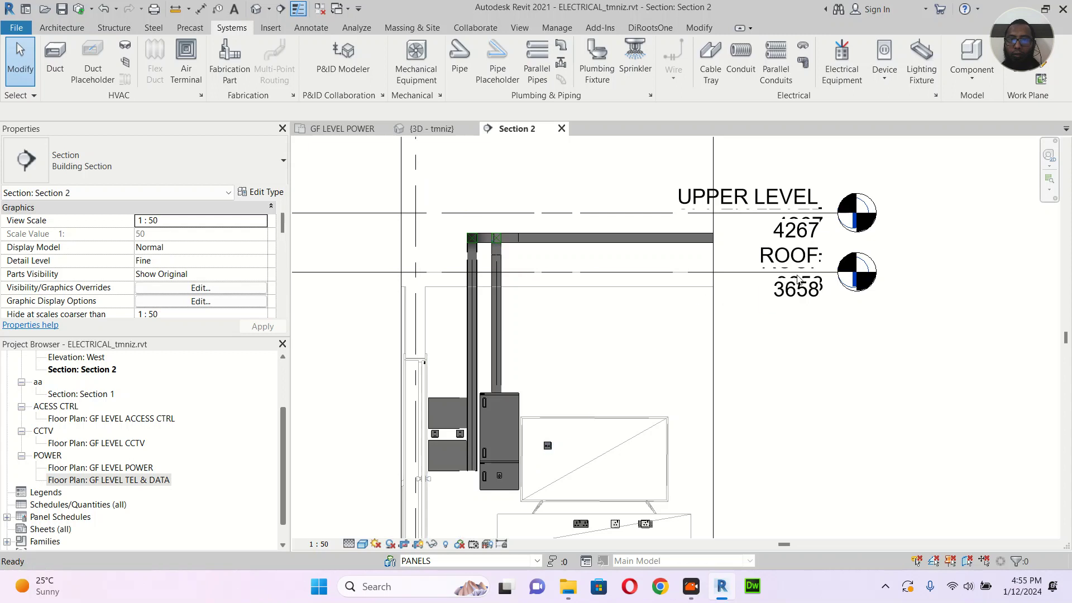
{"action": "left_click", "coordinate": [602, 239]}
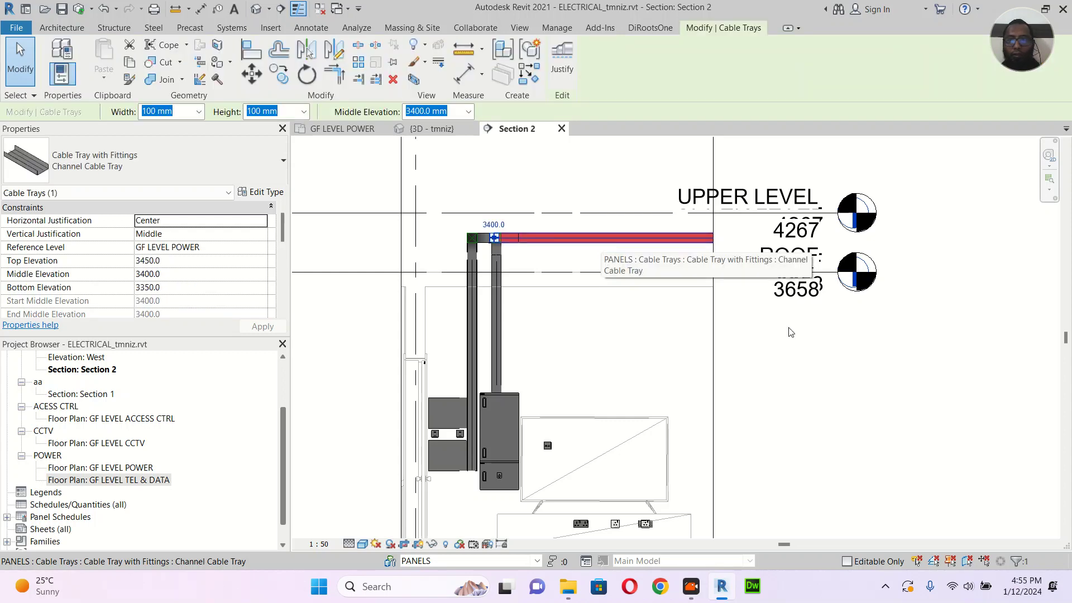
{"action": "middle_click_drag", "start_coordinate": [677, 365], "coordinate": [770, 417]}
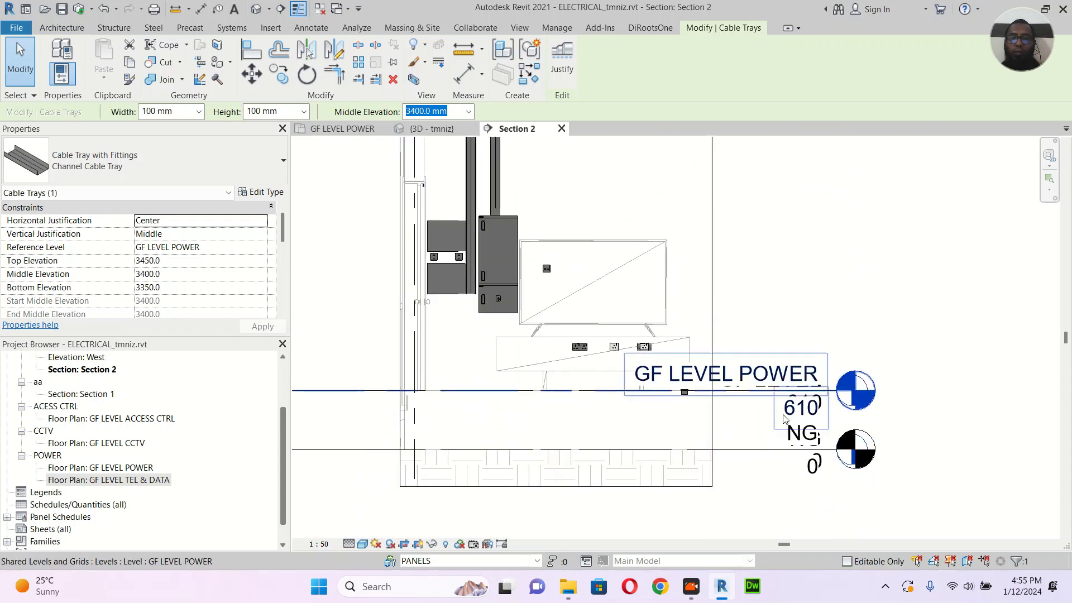
{"action": "middle_click_drag", "start_coordinate": [798, 284], "coordinate": [806, 404]}
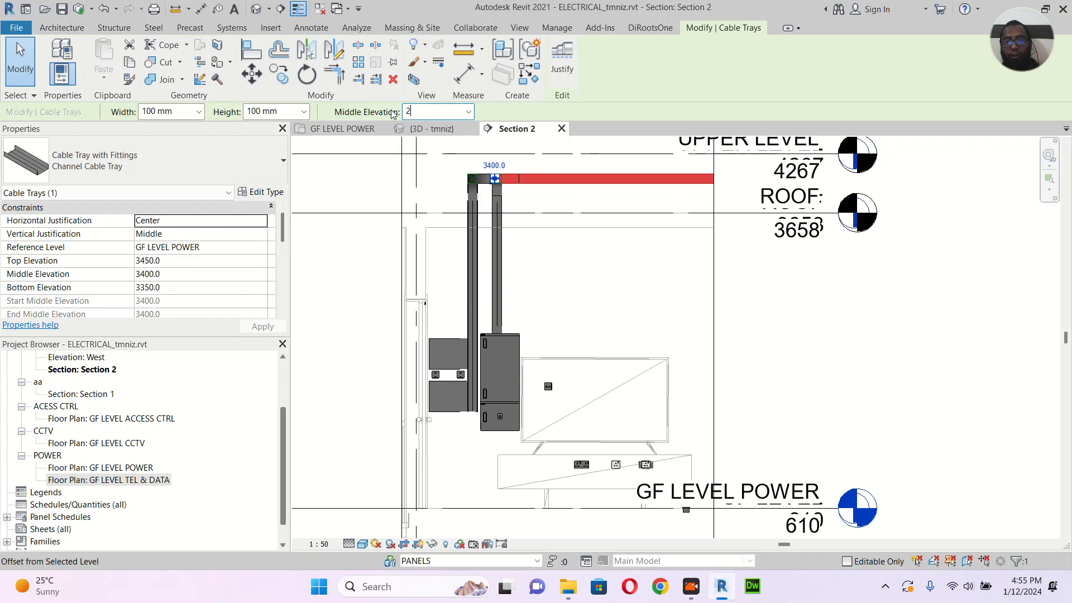
{"action": "key", "text": "Return"}
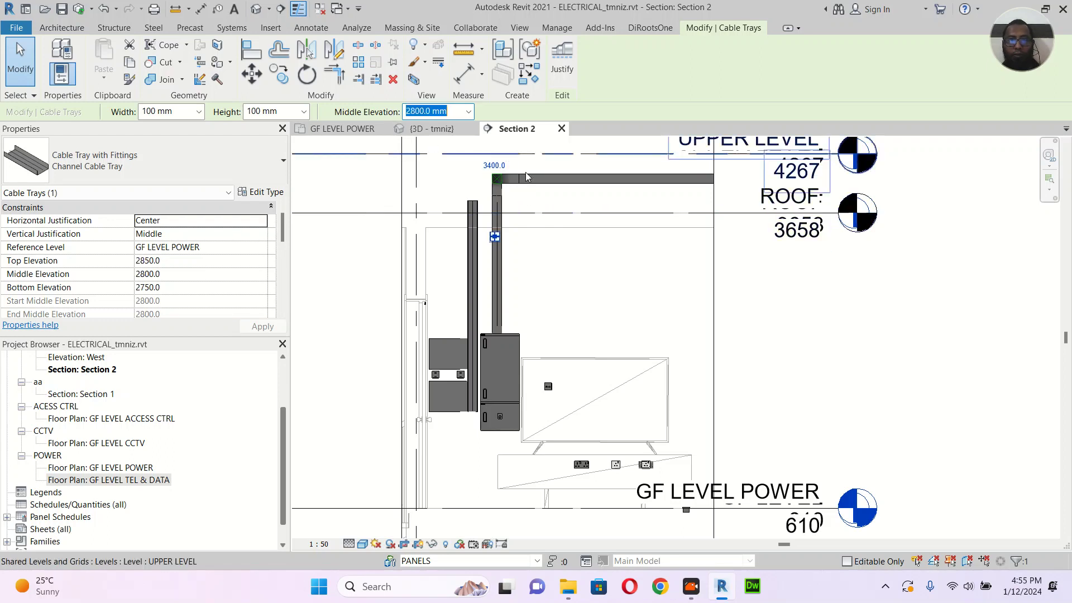
Step: Set the middle elevation of the horizontal cable tray feeding the right vertical drop to 2800 mm in Section 2
{"action": "left_click", "coordinate": [554, 185]}
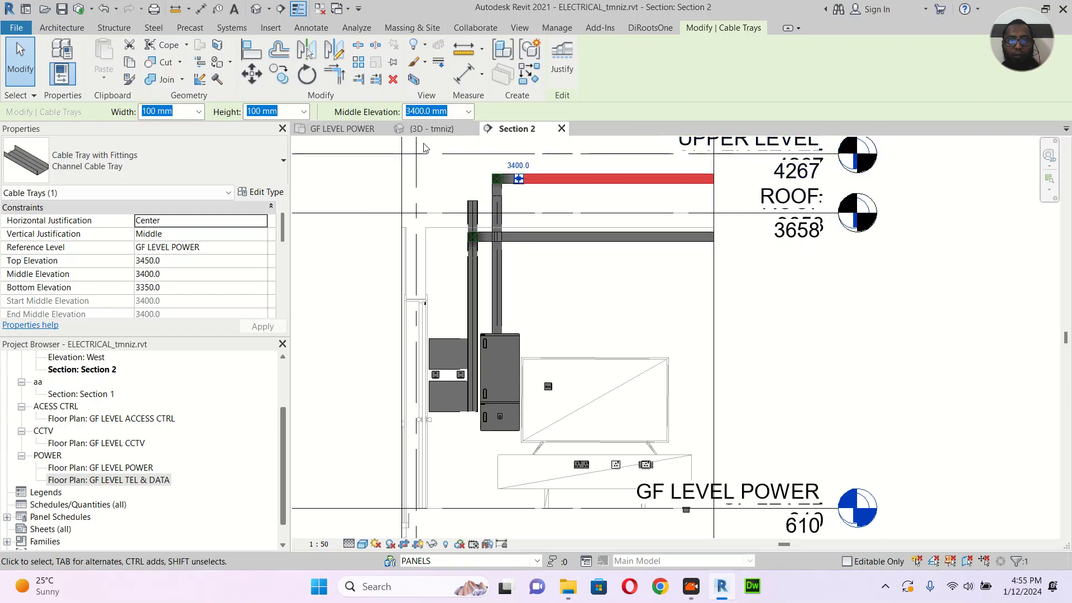
{"action": "left_click", "coordinate": [467, 112]}
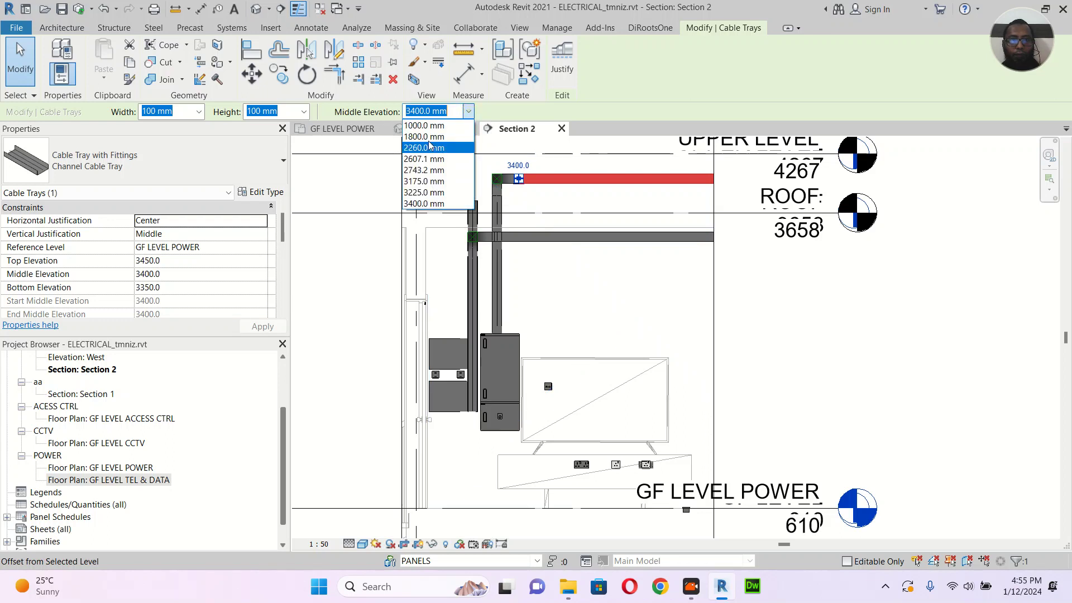
{"action": "left_click", "coordinate": [446, 112]}
{"action": "key", "text": "Escape"}
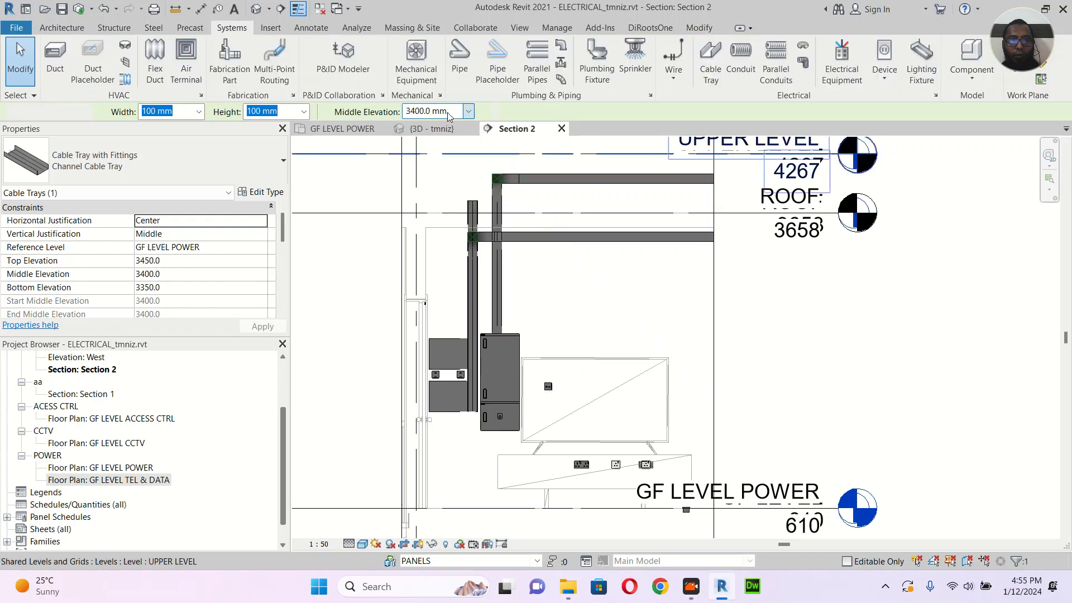
{"action": "left_click", "coordinate": [581, 184]}
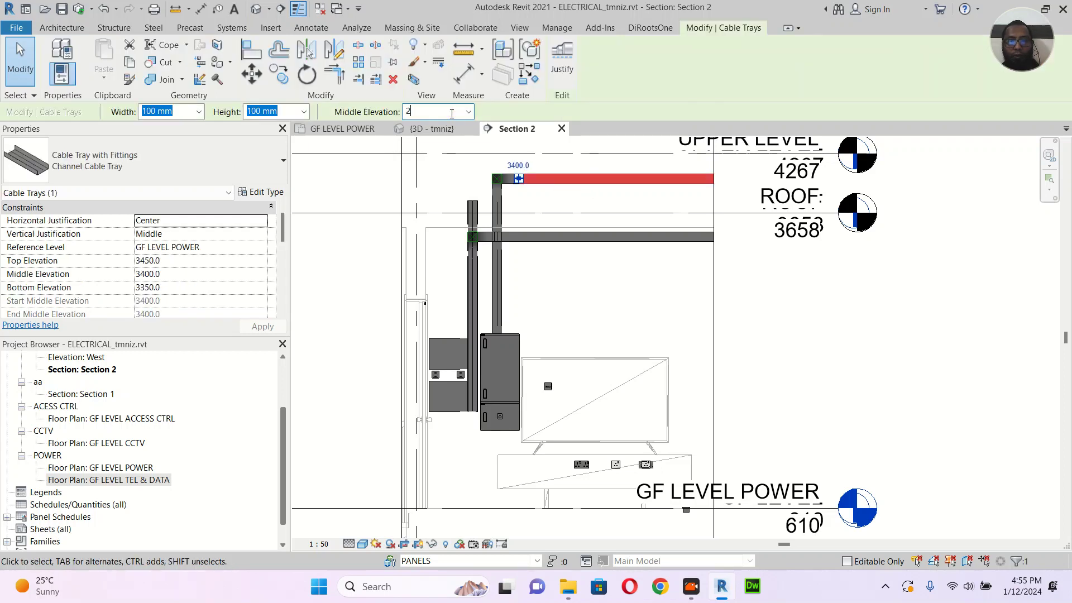
{"action": "type", "text": "2800"}
{"action": "key", "text": "Return"}
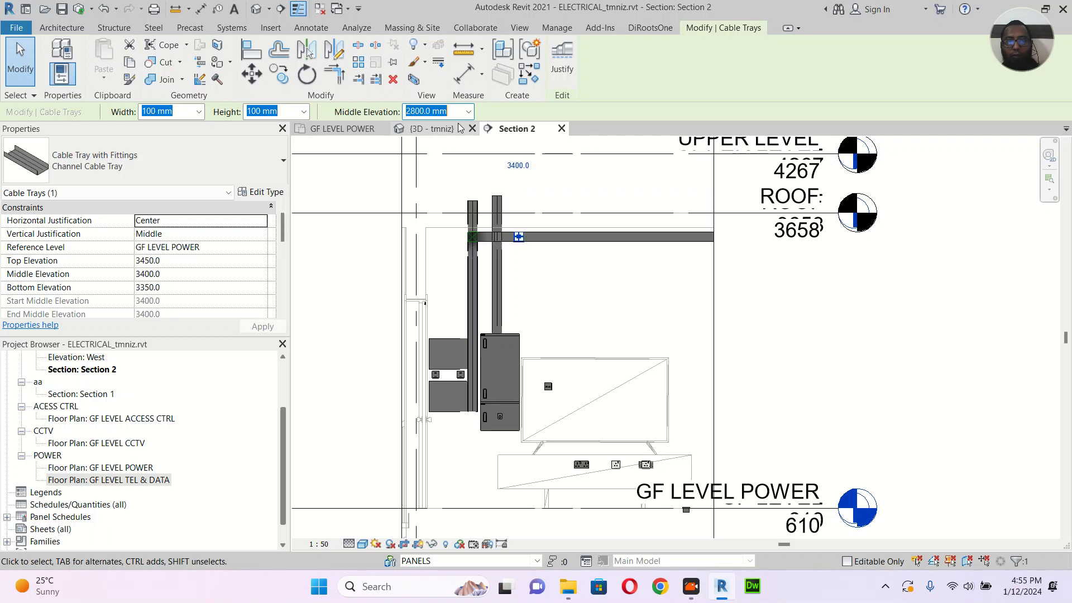
{"action": "scroll", "coordinate": [519, 238], "scroll_direction": "up", "scroll_amount": 4}
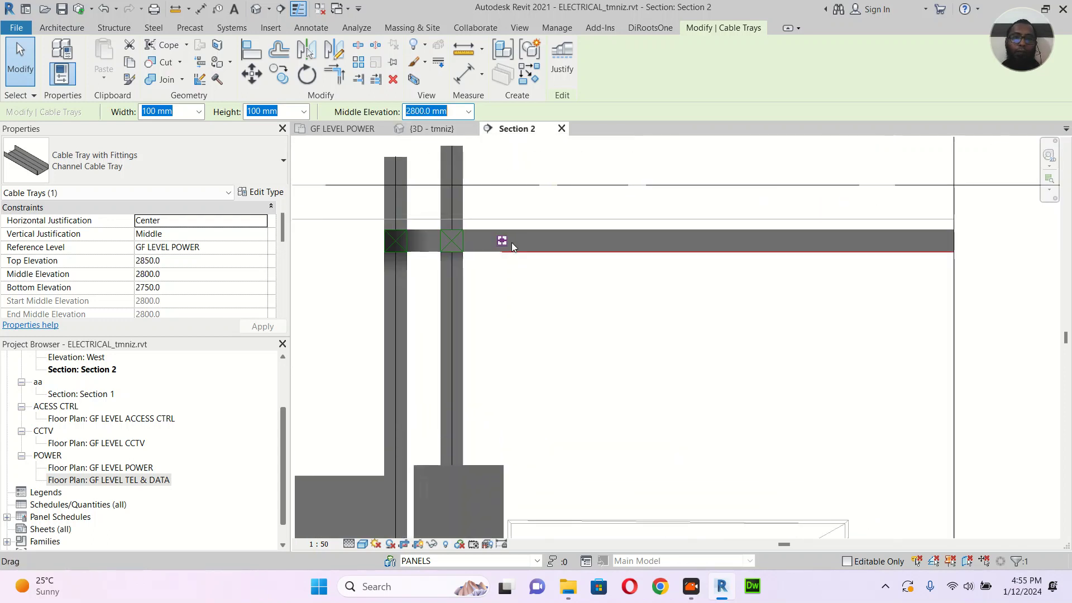
{"action": "key", "text": "Escape"}
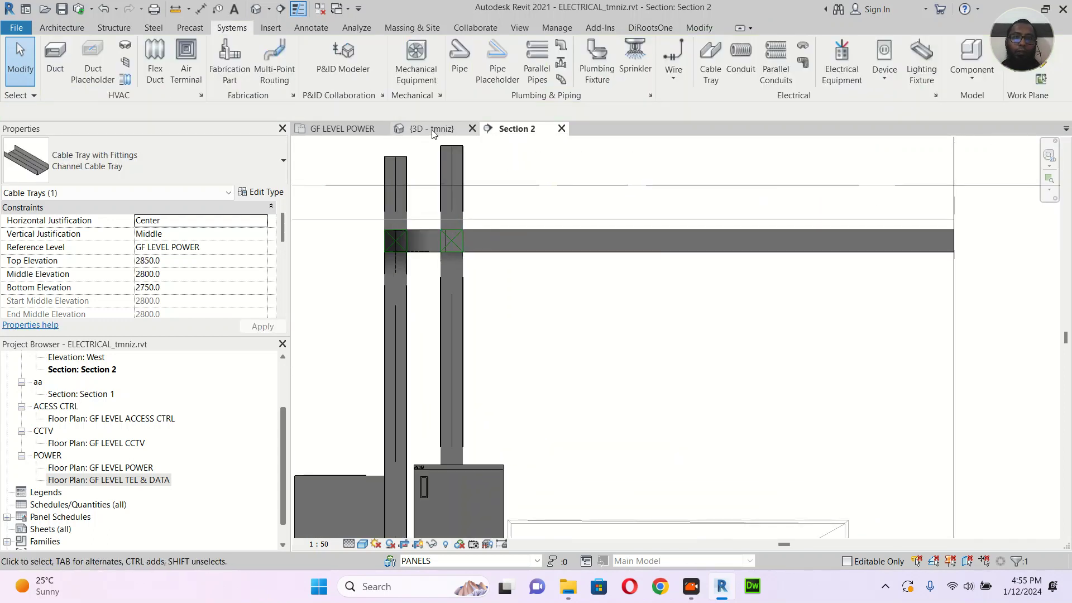
Step: Inspect the lowered horizontal trays and their vertical drops in the 3D view, ending back in Section 2
{"action": "left_click", "coordinate": [425, 129]}
{"action": "middle_click_drag", "start_coordinate": [630, 293], "coordinate": [614, 220], "text": "shift"}
{"action": "left_click", "coordinate": [516, 128]}
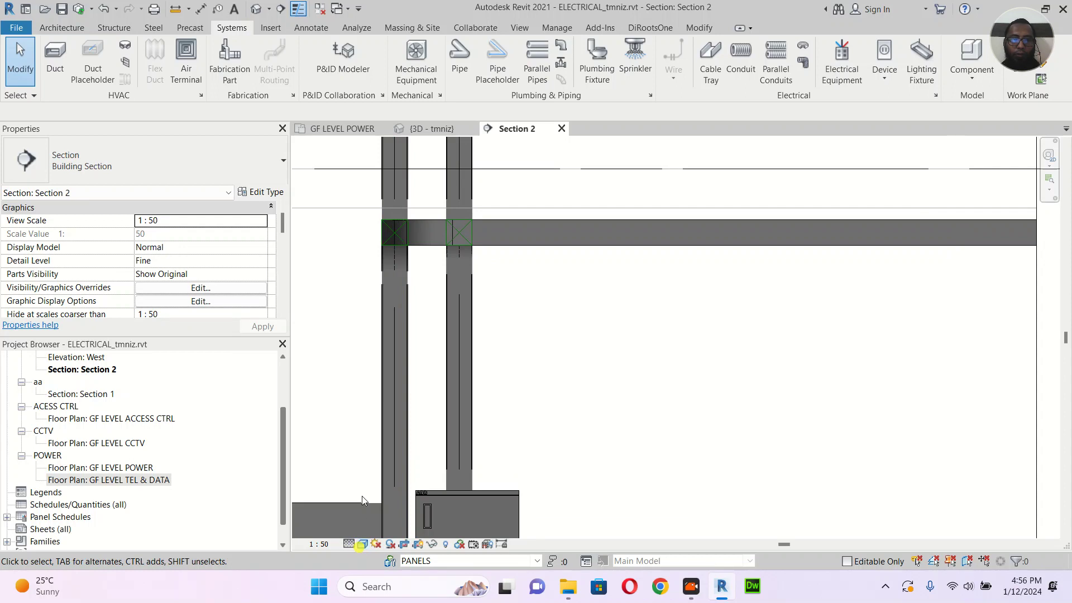
Step: Switch Section 2 to the Wireframe visual style and align the left vertical tray's upper end with the lower edge of its bend
{"action": "left_click", "coordinate": [362, 544]}
{"action": "left_click", "coordinate": [391, 473]}
{"action": "middle_click_drag", "start_coordinate": [485, 313], "coordinate": [519, 355]}
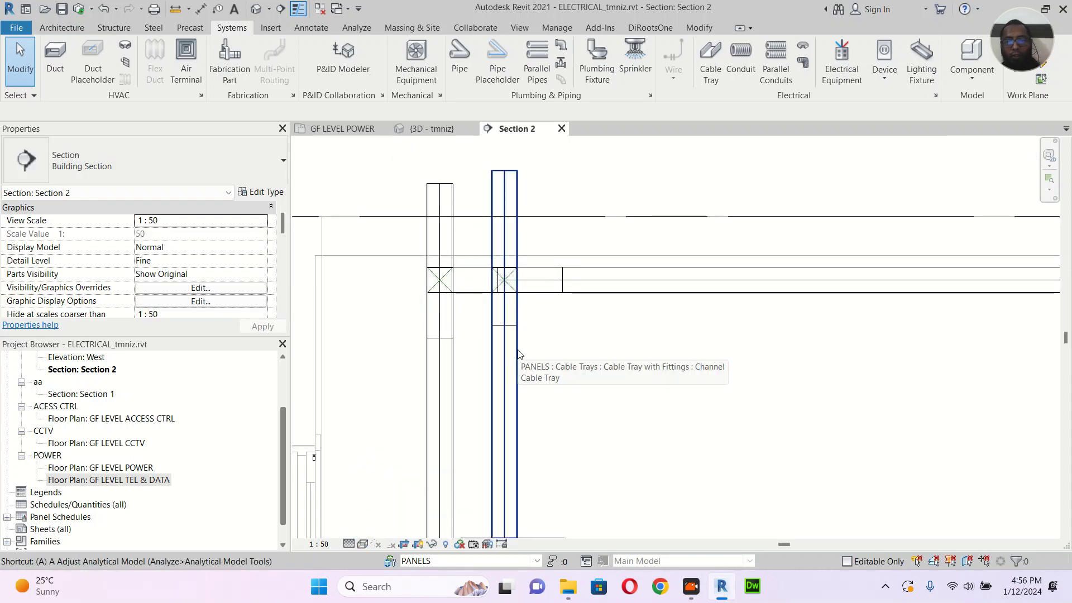
{"action": "key", "text": "a"}
{"action": "key", "text": "l"}
{"action": "scroll", "coordinate": [441, 341], "scroll_direction": "up", "scroll_amount": 3}
{"action": "left_click", "coordinate": [430, 335]}
{"action": "scroll", "coordinate": [488, 218], "scroll_direction": "down", "scroll_amount": 2}
{"action": "middle_click_drag", "start_coordinate": [488, 218], "coordinate": [508, 304]}
{"action": "left_click", "coordinate": [480, 214]}
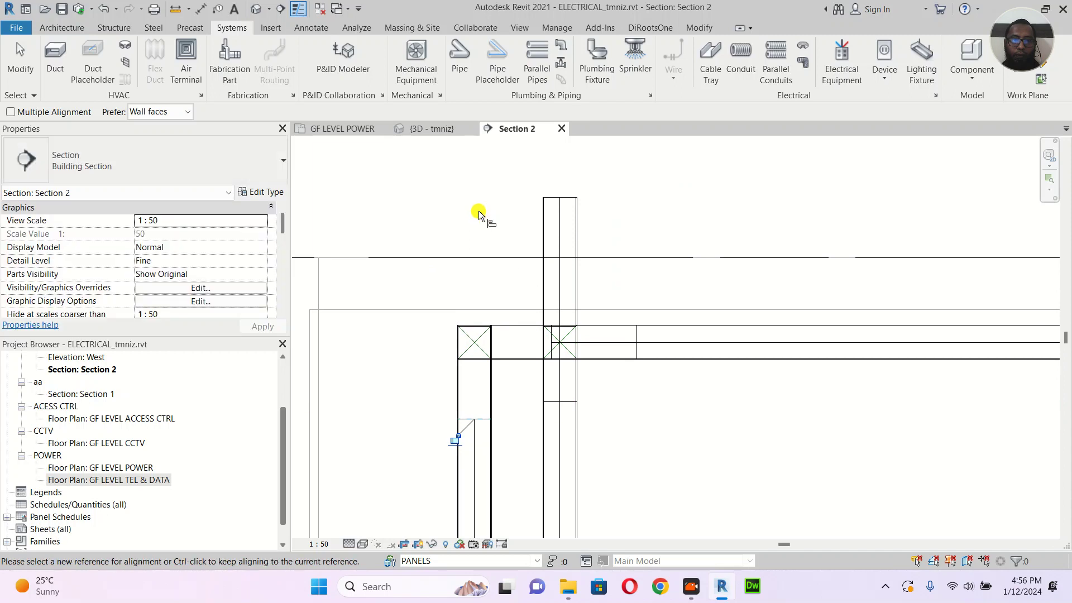
Step: Align the right vertical tray's upper end with the lower edge of its bend and check both drops in the 3D view
{"action": "left_click", "coordinate": [569, 201]}
{"action": "scroll", "coordinate": [709, 352], "scroll_direction": "down", "scroll_amount": 2}
{"action": "middle_click_drag", "start_coordinate": [709, 351], "coordinate": [594, 283]}
{"action": "key", "text": "Escape"}
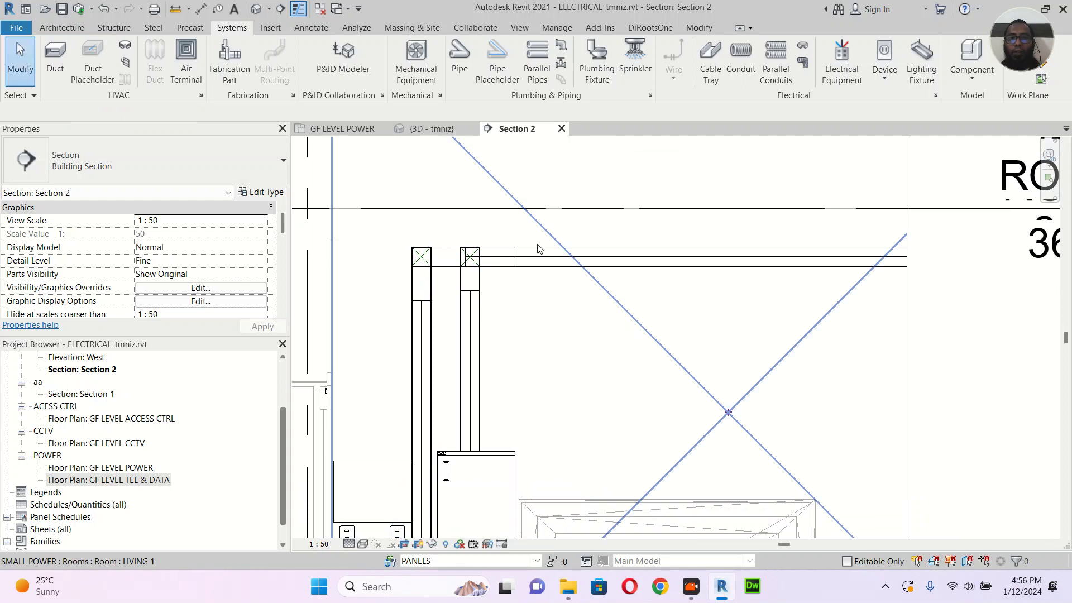
{"action": "left_click", "coordinate": [435, 128]}
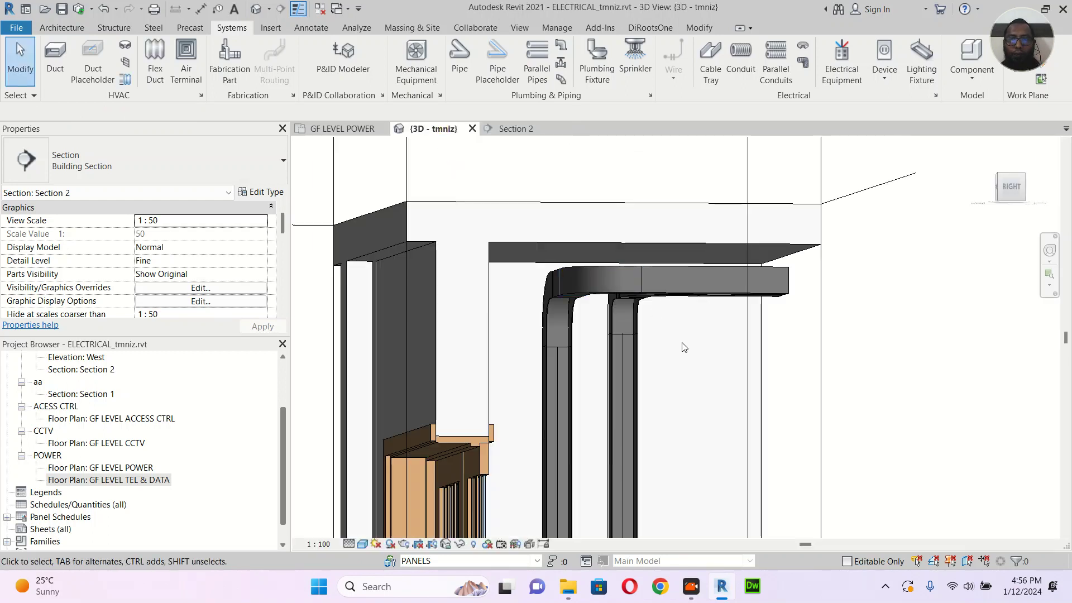
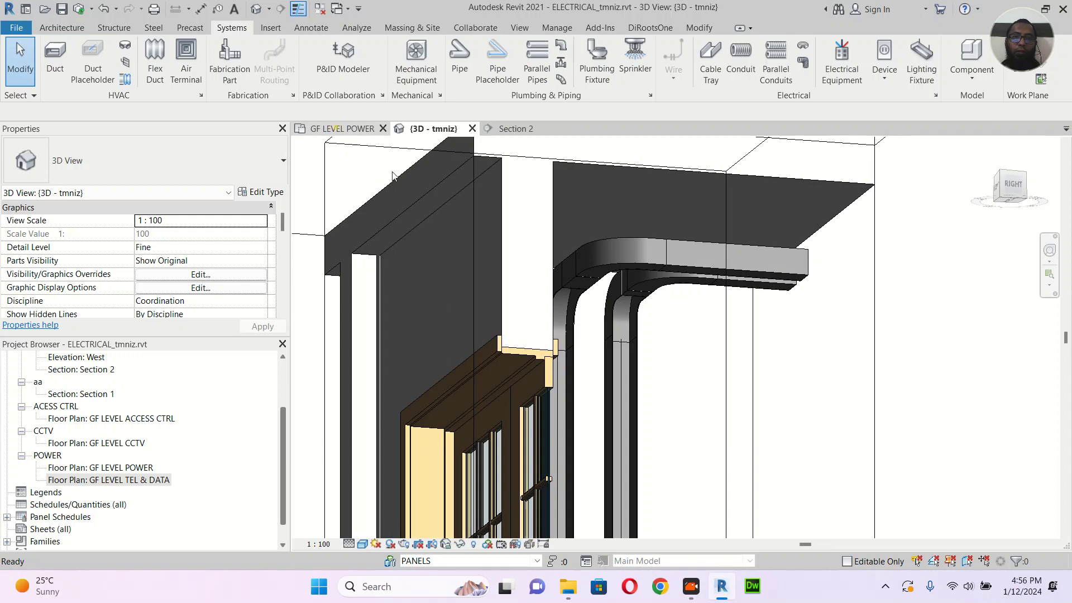
Step: Open the GF LEVEL TEL & DATA floor plan and examine the service type of the cross-hatched cable tray
{"action": "double_click", "coordinate": [114, 480]}
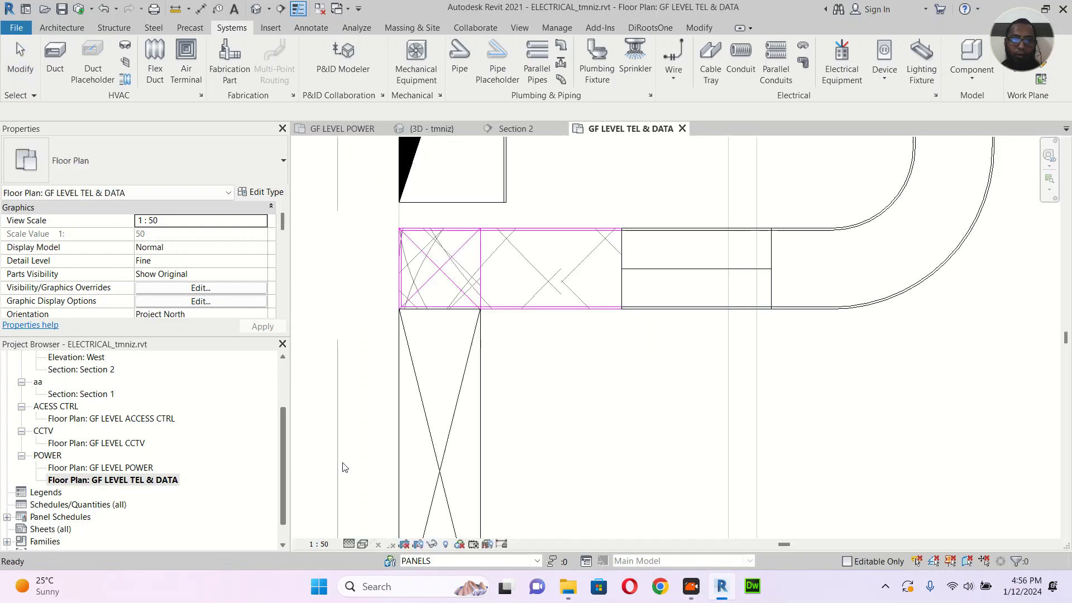
{"action": "scroll", "coordinate": [569, 385], "scroll_direction": "down", "scroll_amount": 3}
{"action": "middle_click_drag", "start_coordinate": [558, 363], "coordinate": [617, 397]}
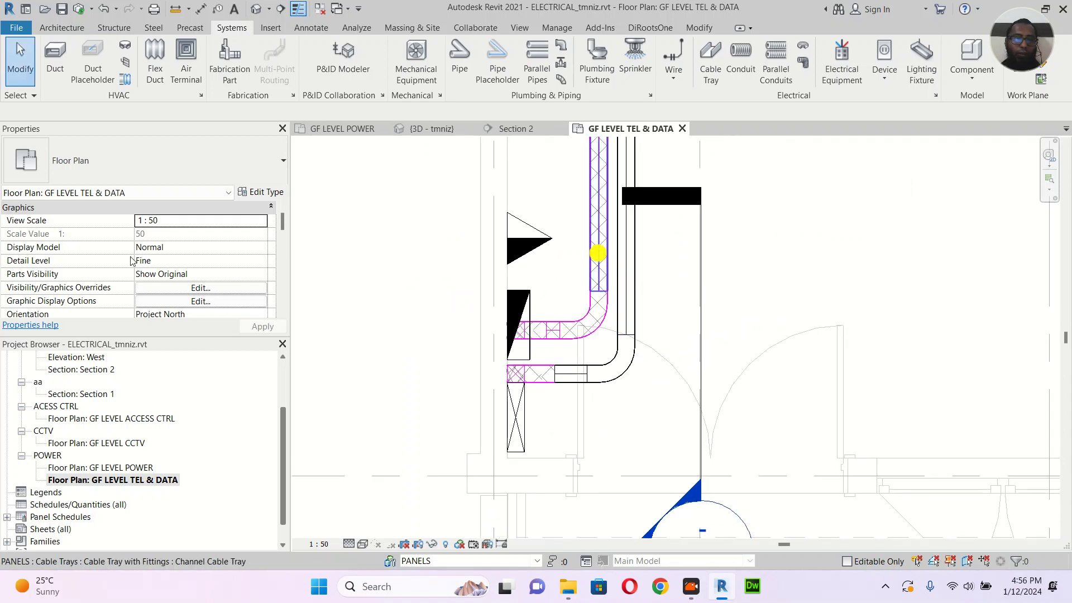
{"action": "left_click", "coordinate": [599, 257]}
{"action": "scroll", "coordinate": [176, 282], "scroll_direction": "down", "scroll_amount": 5}
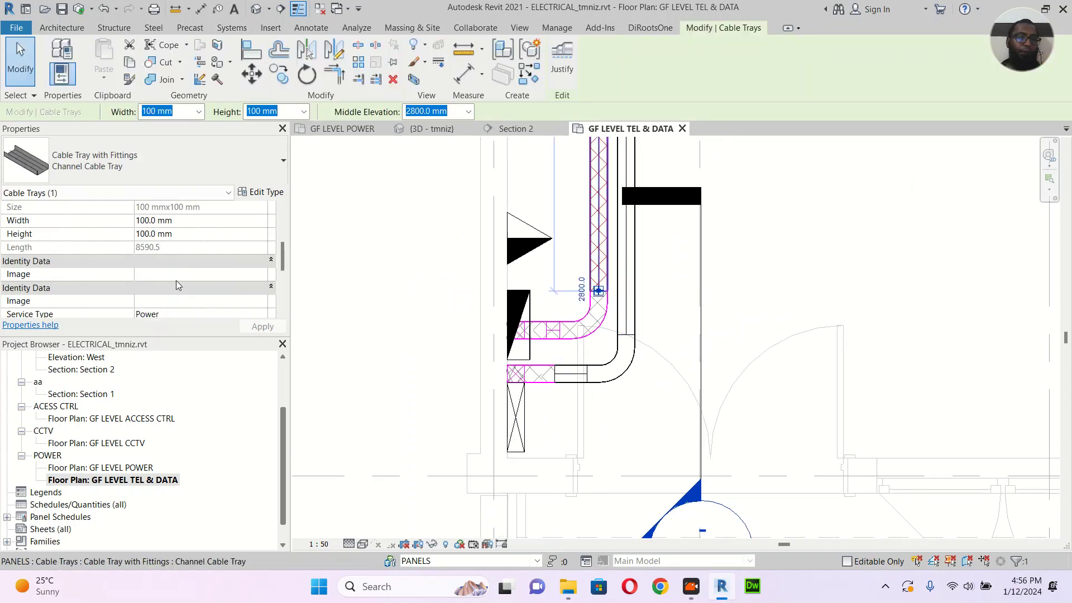
{"action": "key", "text": "Escape"}
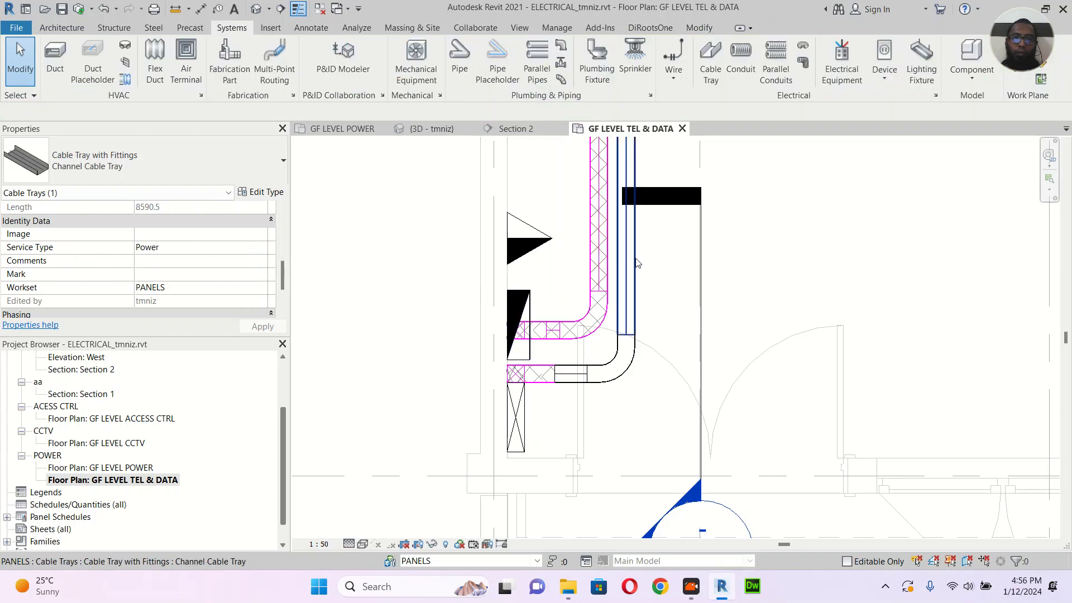
Step: Set the service type of the unhatched long cable tray to Telecom in the GF LEVEL TEL & DATA plan
{"action": "key", "text": "ctrl+Left"}
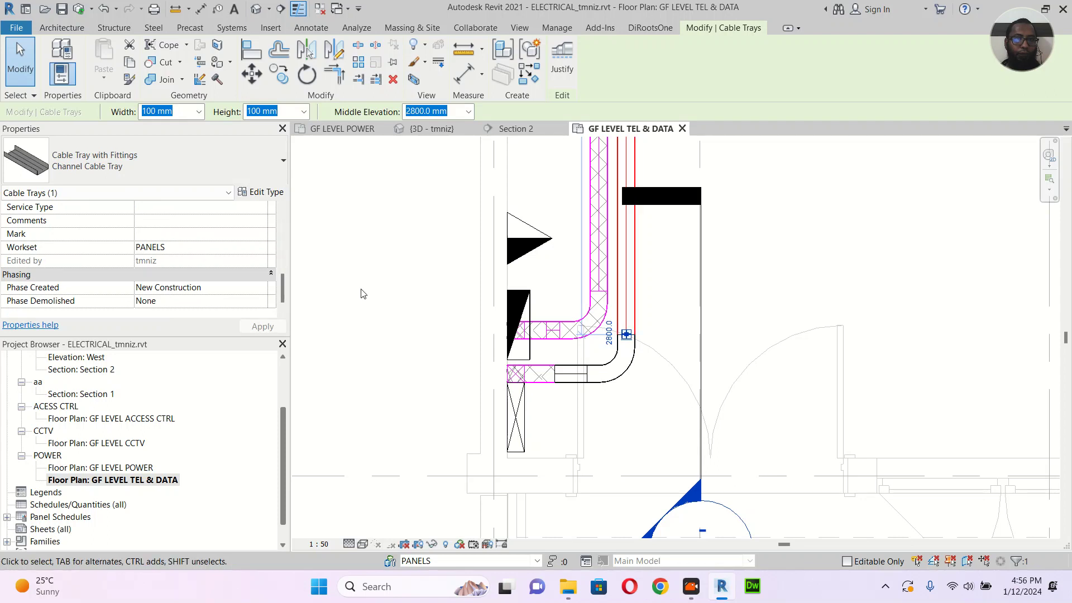
{"action": "scroll", "coordinate": [218, 263], "scroll_direction": "up", "scroll_amount": 3}
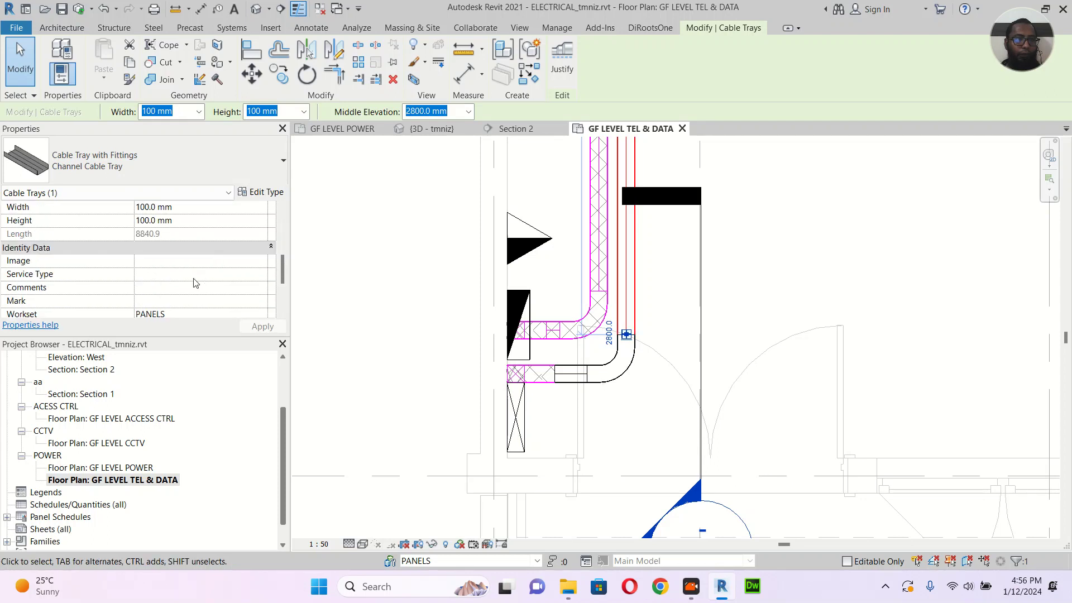
{"action": "left_click", "coordinate": [194, 274]}
{"action": "type", "text": "Telecom"}
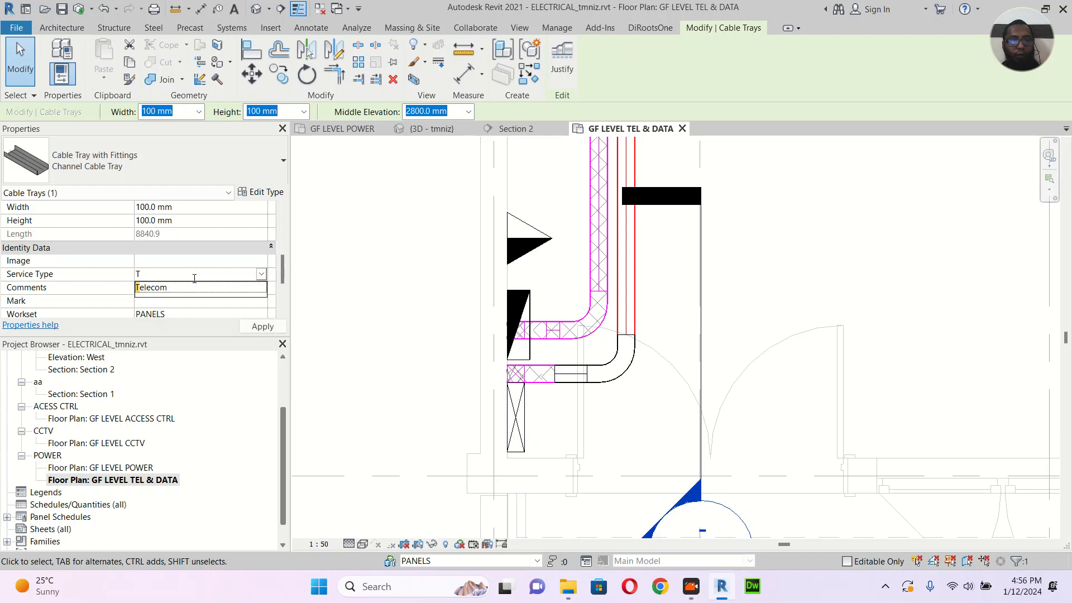
{"action": "left_click", "coordinate": [187, 288]}
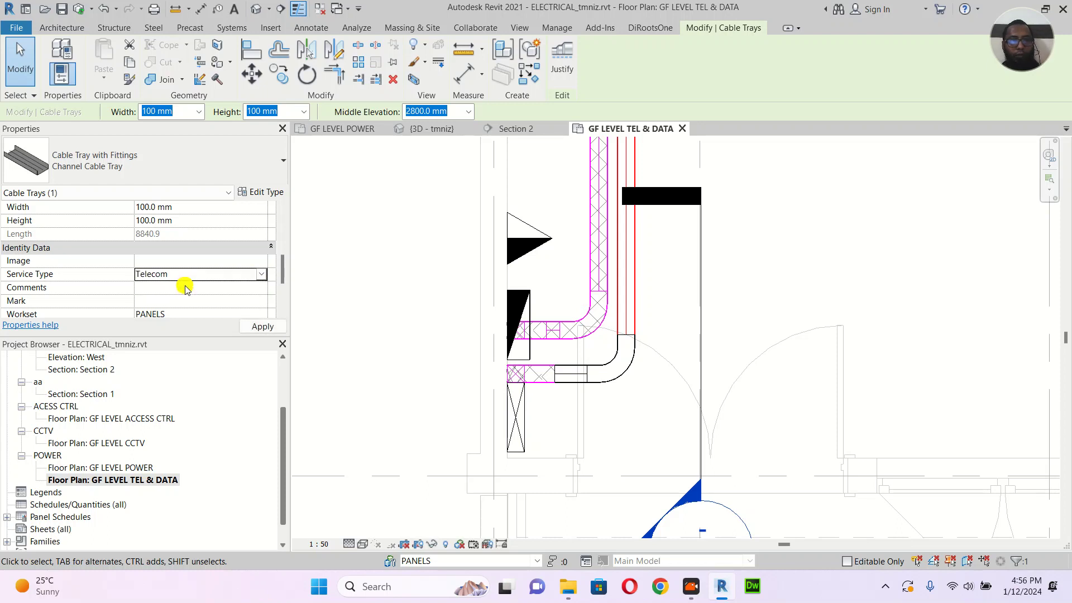
{"action": "left_click", "coordinate": [646, 324]}
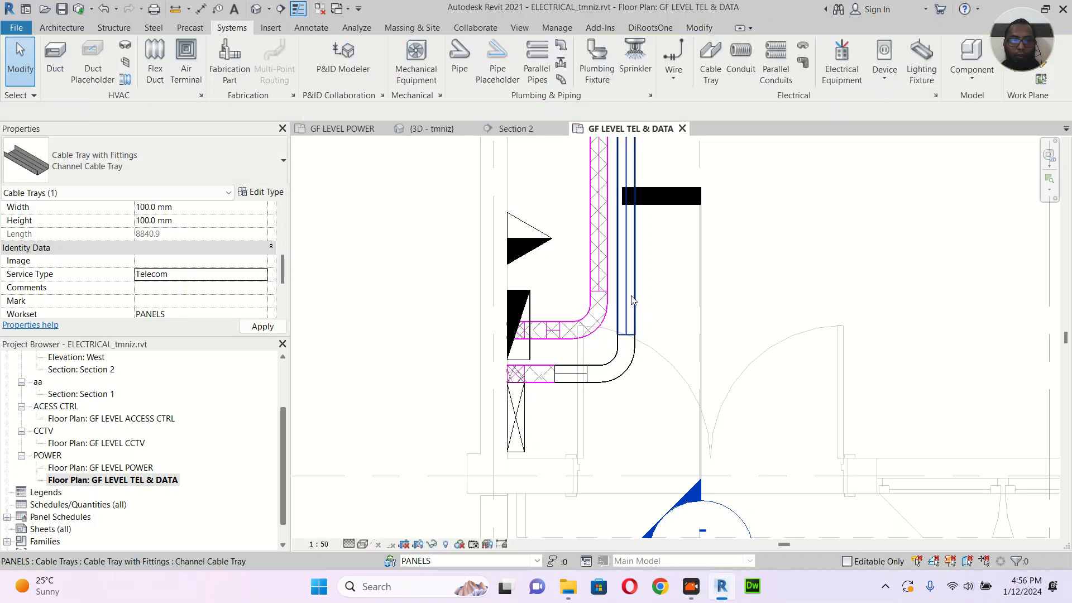
Step: Select the whole connected run of that telecom tray, including its bends, and set the run's service type to Telecom
{"action": "key", "text": "Tab"}
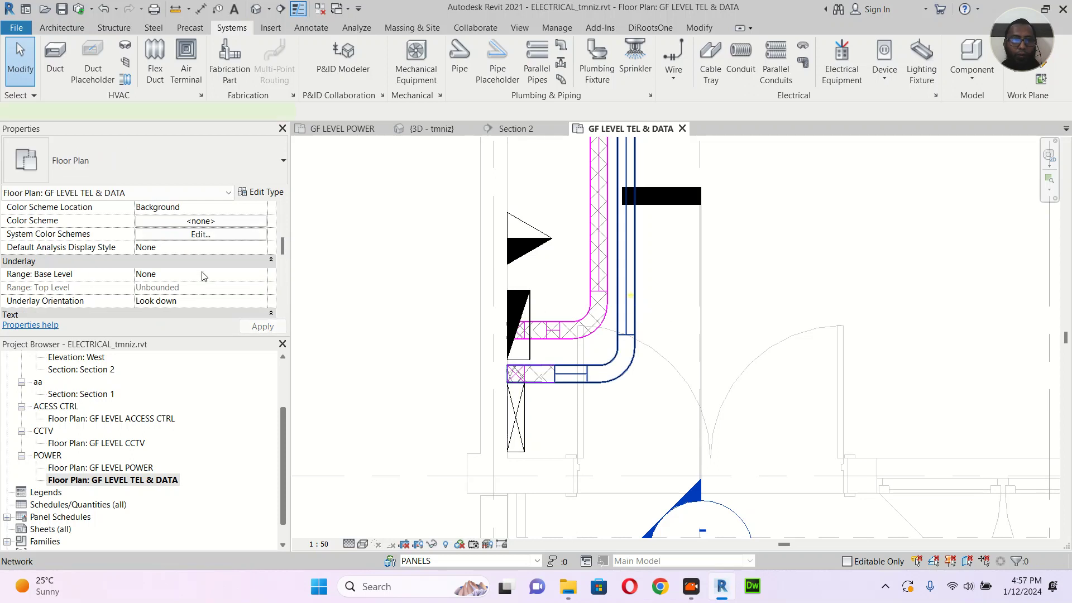
{"action": "left_click", "coordinate": [630, 298]}
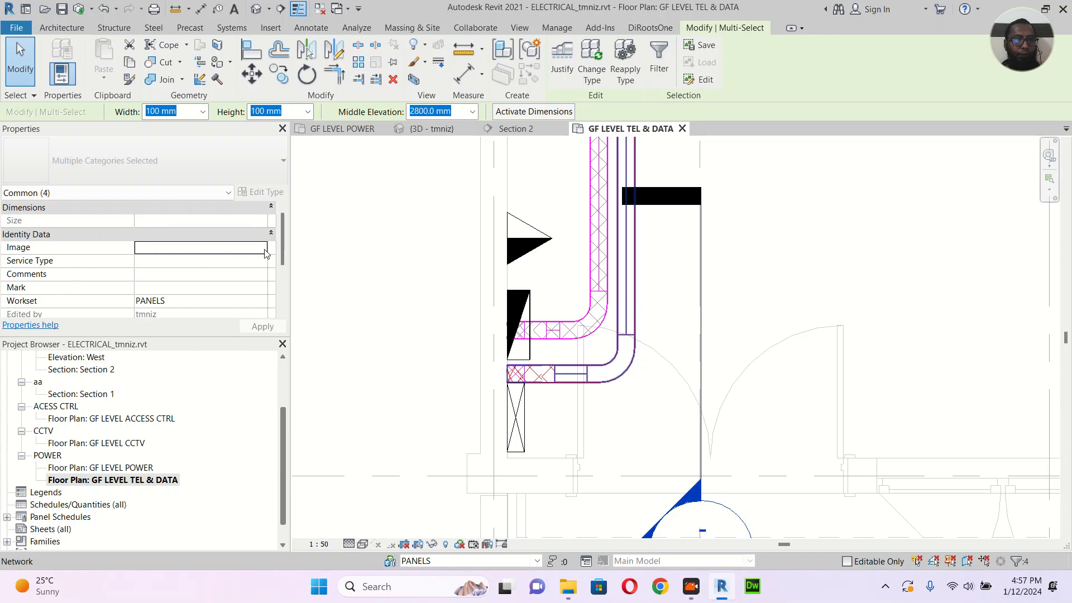
{"action": "left_click", "coordinate": [263, 262]}
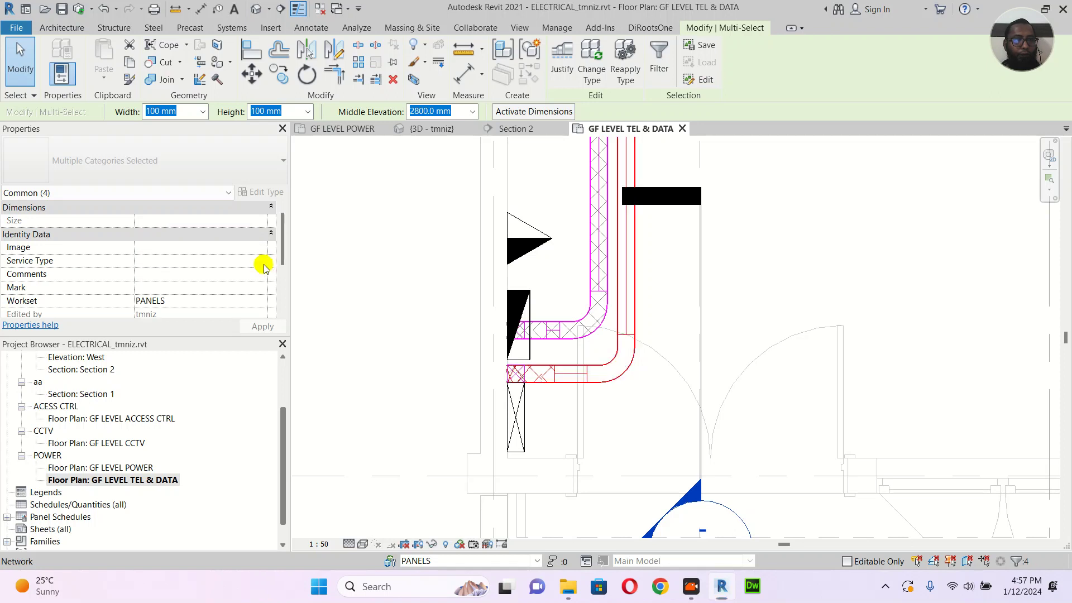
{"action": "left_click", "coordinate": [262, 260]}
{"action": "left_click", "coordinate": [144, 319]}
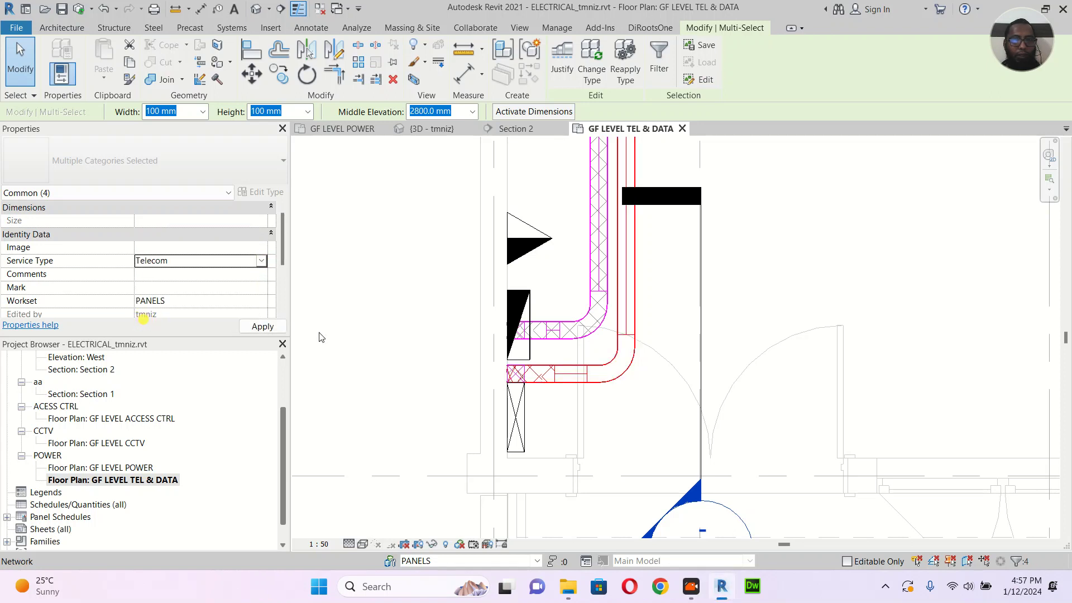
{"action": "left_click", "coordinate": [787, 321]}
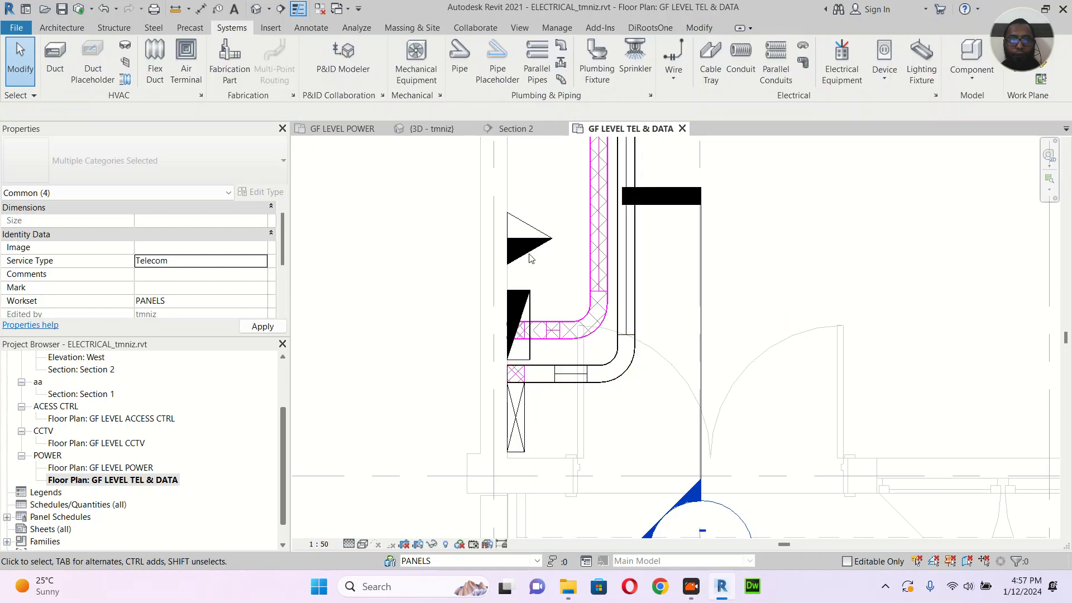
Step: In the 3D view, set the service type of the left vertical cable tray and its upper vertical bend to Telecom
{"action": "left_click", "coordinate": [434, 134]}
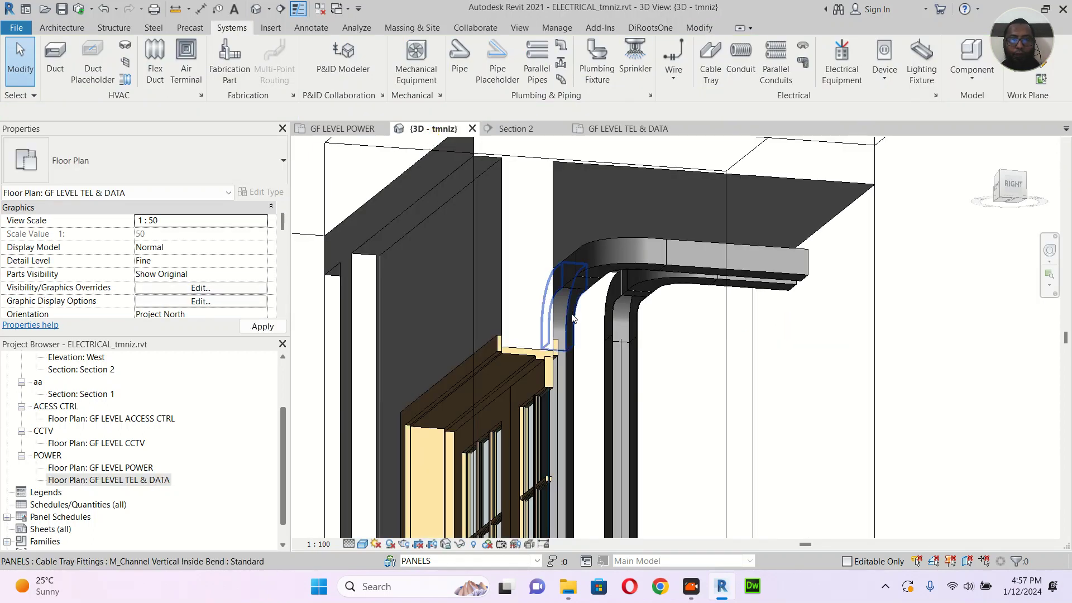
{"action": "middle_click_drag", "start_coordinate": [582, 238], "coordinate": [582, 329]}
{"action": "scroll", "coordinate": [642, 349], "scroll_direction": "down", "scroll_amount": 4}
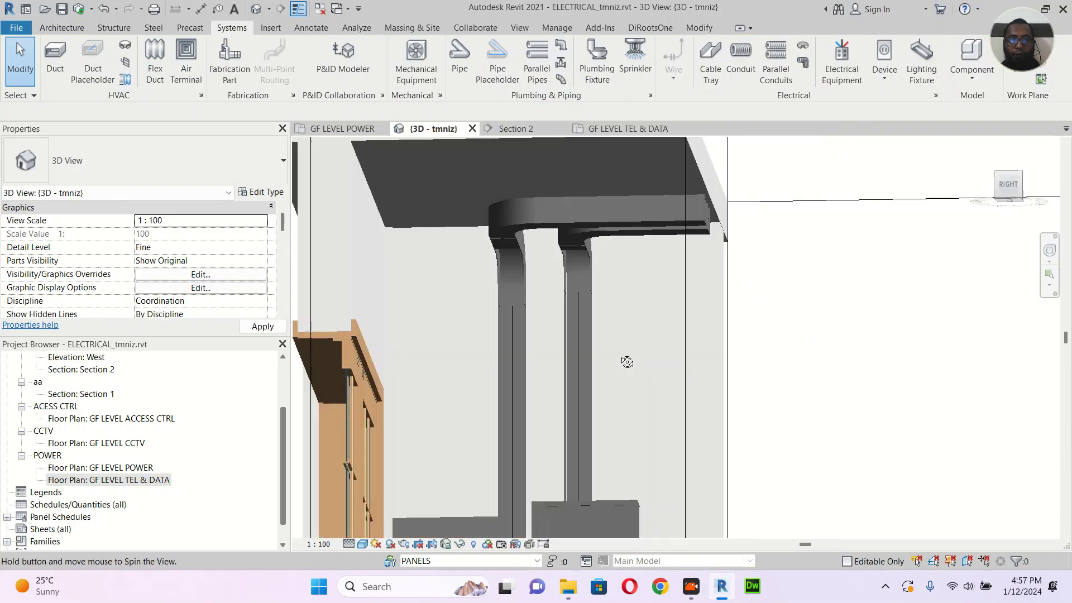
{"action": "left_click", "coordinate": [519, 265]}
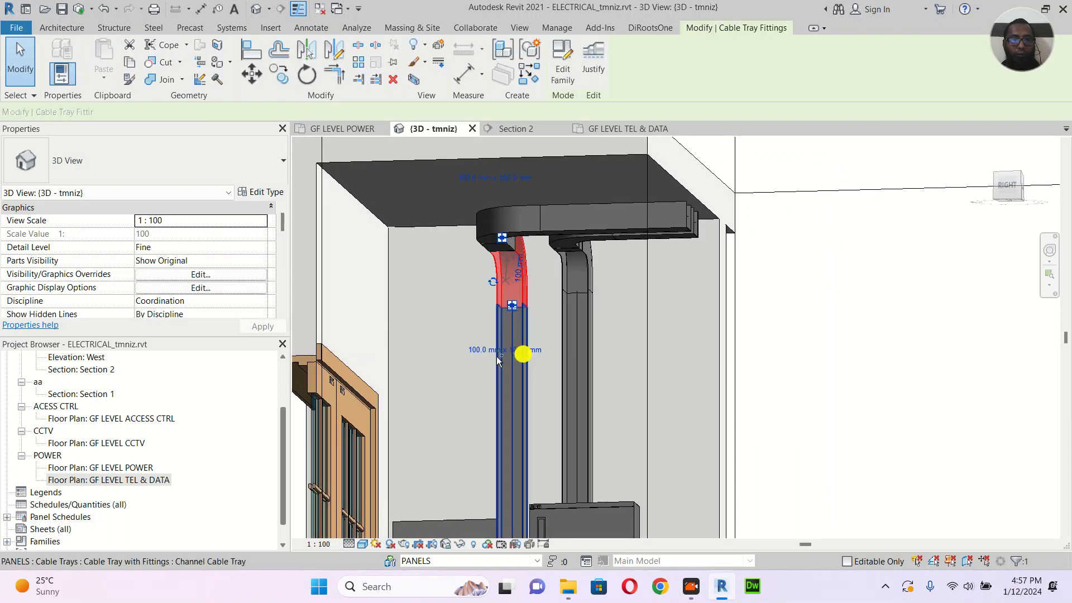
{"action": "left_click", "coordinate": [511, 402], "text": "ctrl"}
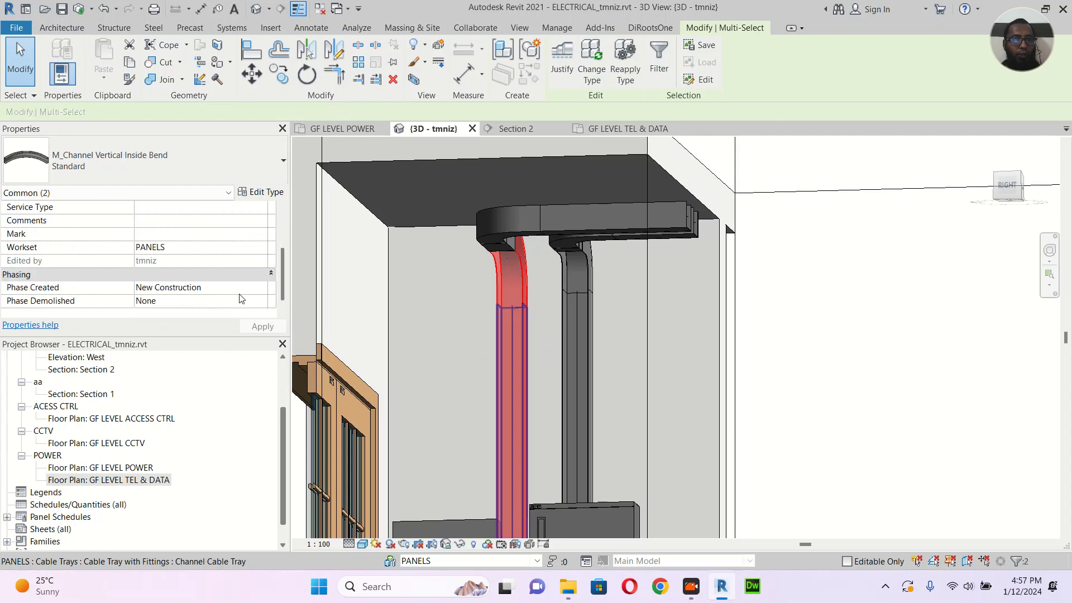
{"action": "scroll", "coordinate": [244, 253], "scroll_direction": "up", "scroll_amount": 5}
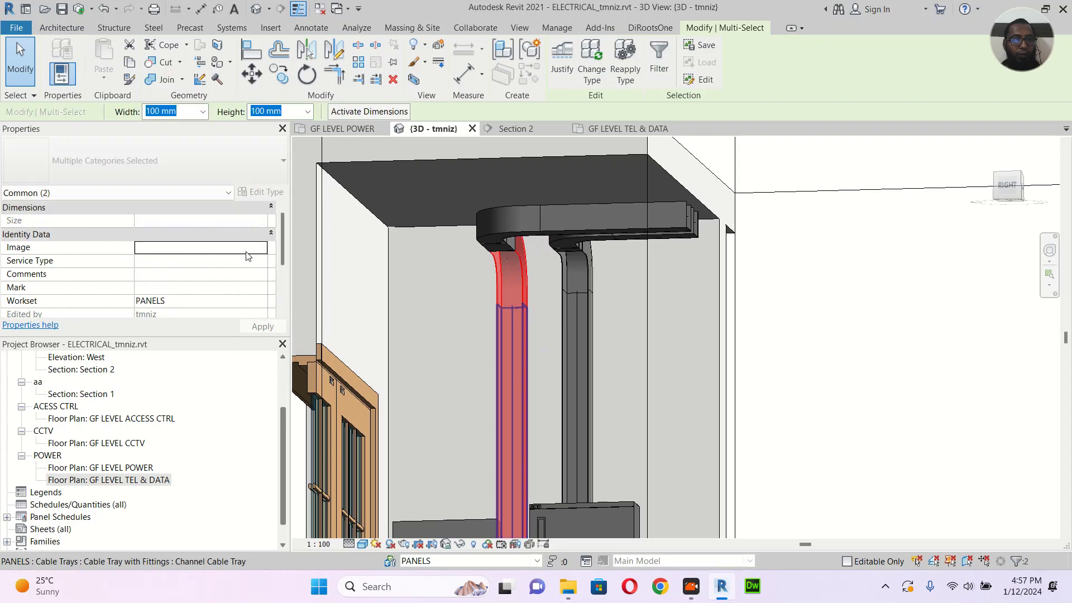
{"action": "left_click", "coordinate": [259, 262]}
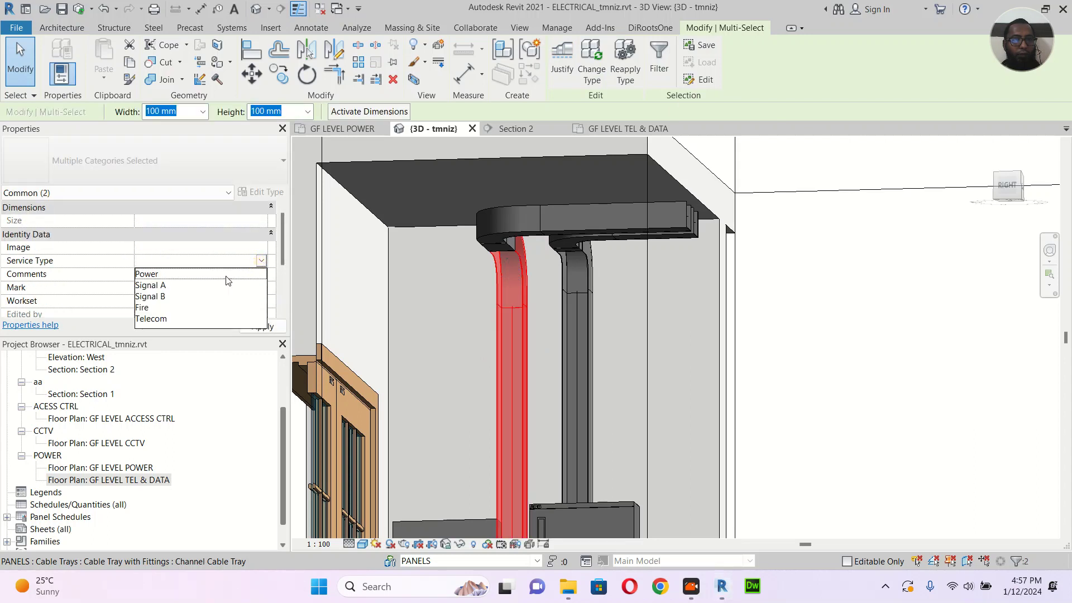
{"action": "left_click", "coordinate": [151, 318]}
{"action": "left_click", "coordinate": [261, 329]}
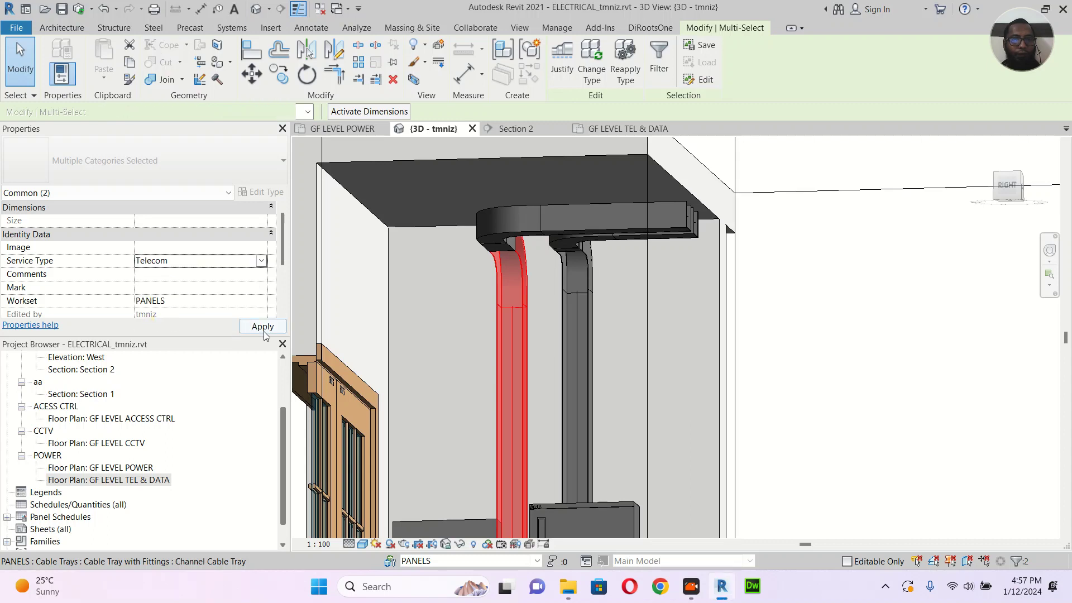
{"action": "left_click", "coordinate": [914, 349]}
{"action": "middle_click_drag", "start_coordinate": [913, 347], "coordinate": [704, 398], "text": "shift"}
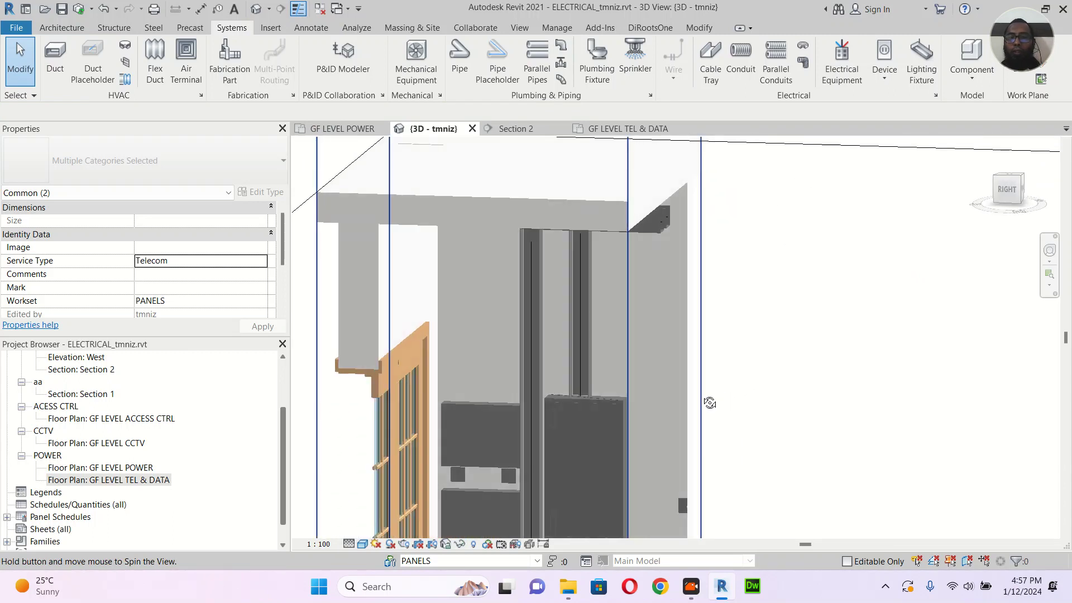
Step: Return from the 3D view to the GF LEVEL POWER floor plan, showing the cable trays around the panels
{"action": "middle_click_drag", "start_coordinate": [764, 406], "coordinate": [768, 322]}
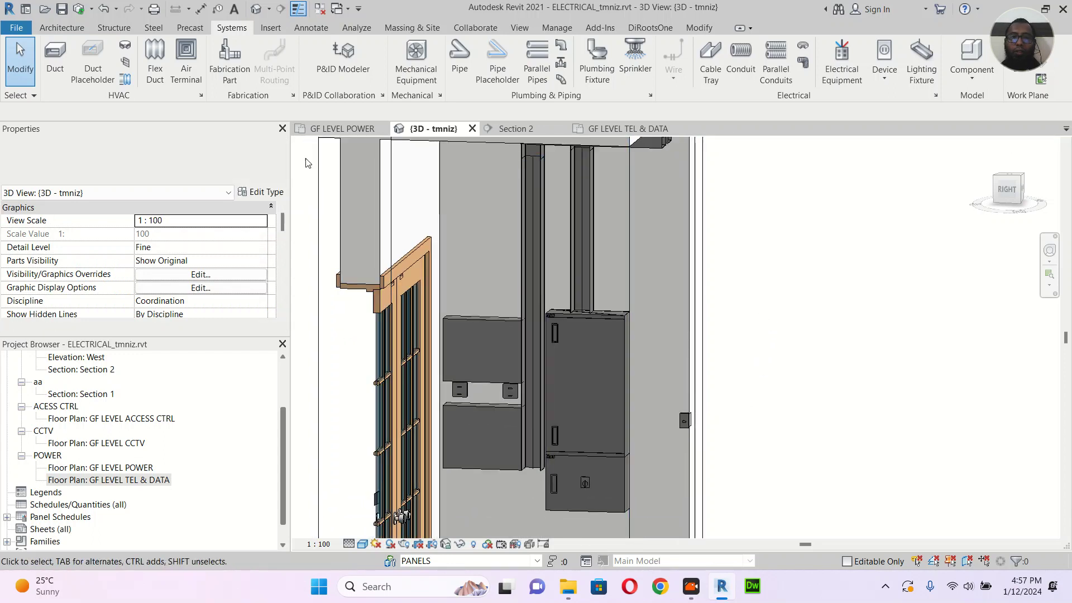
{"action": "left_click", "coordinate": [327, 129]}
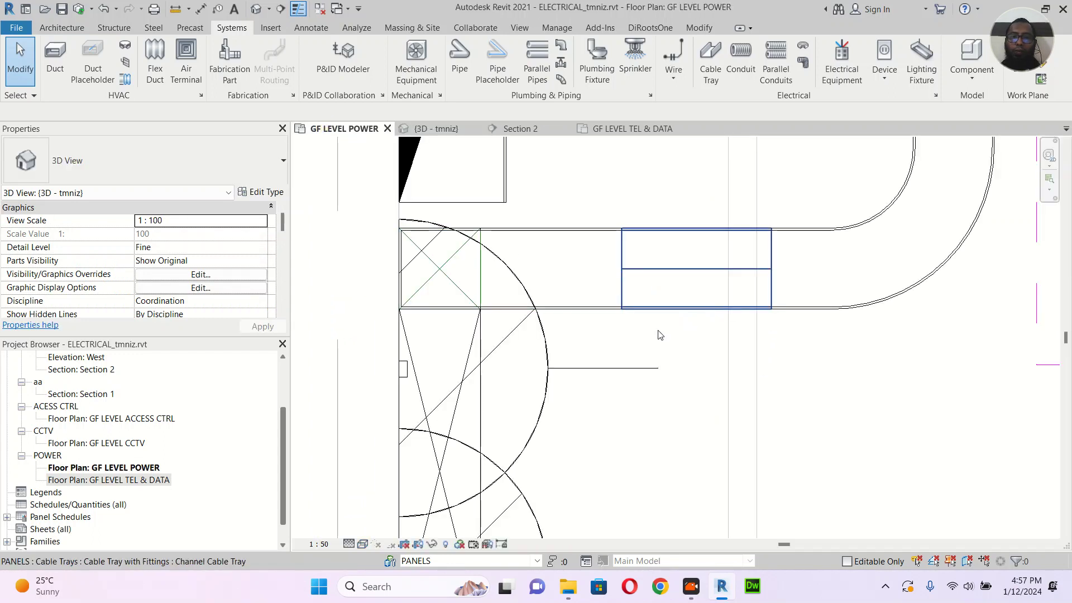
{"action": "scroll", "coordinate": [661, 335], "scroll_direction": "down", "scroll_amount": 6}
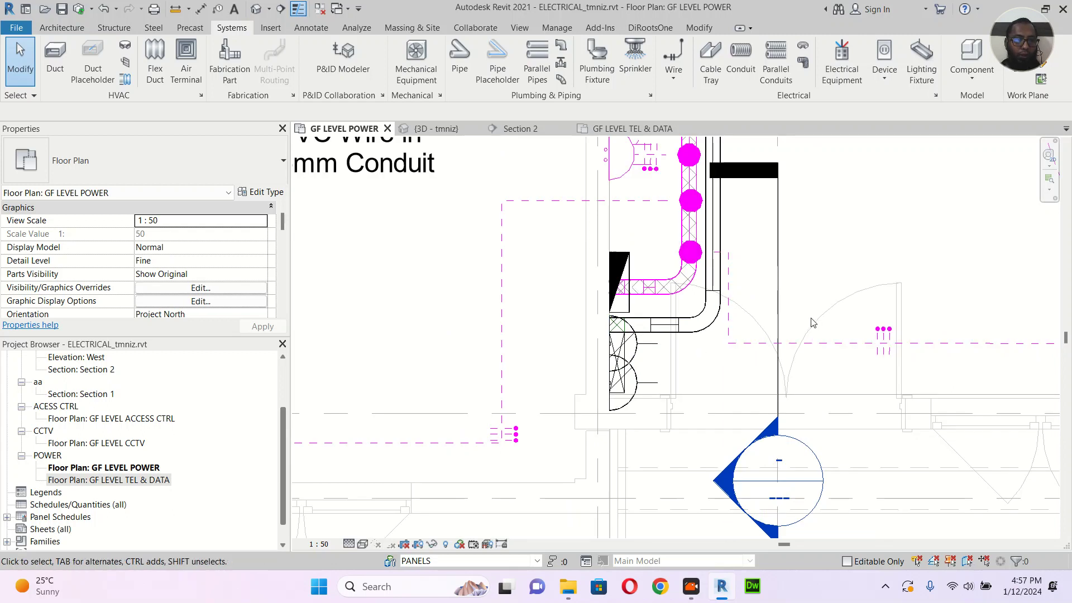
Step: Compare the view properties of the GF LEVEL TEL & DATA and GF LEVEL POWER floor plans
{"action": "left_click", "coordinate": [156, 481]}
{"action": "scroll", "coordinate": [162, 474], "scroll_direction": "up", "scroll_amount": 3}
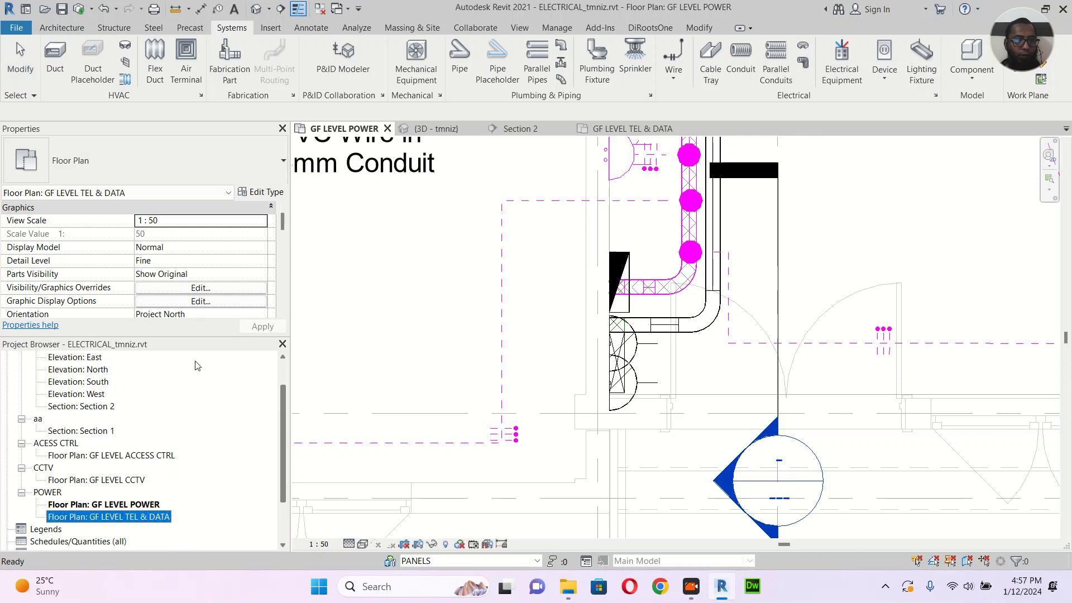
{"action": "scroll", "coordinate": [242, 267], "scroll_direction": "down", "scroll_amount": 4}
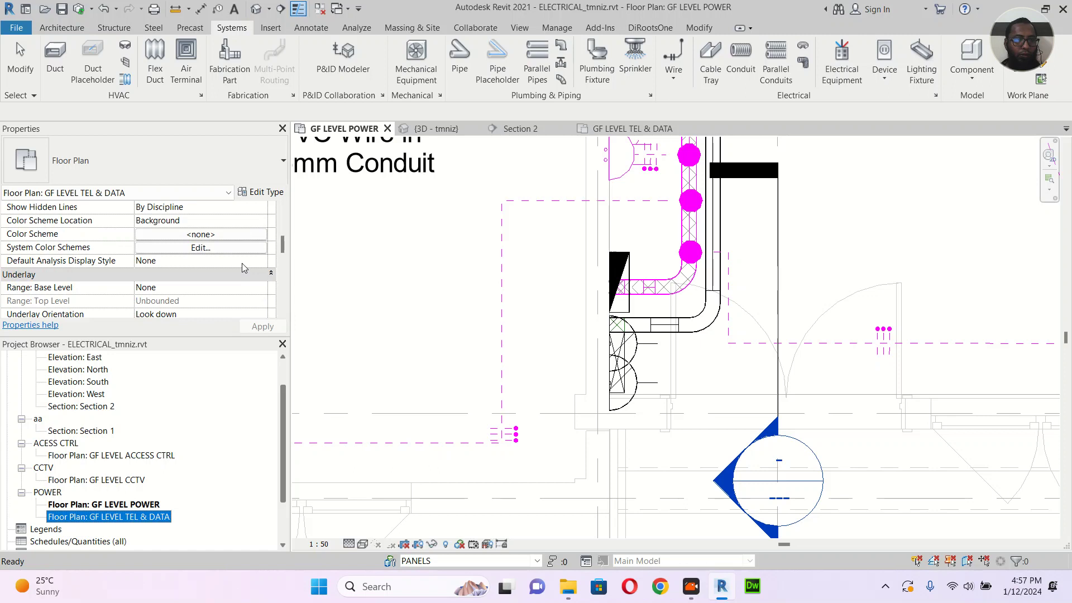
{"action": "scroll", "coordinate": [242, 263], "scroll_direction": "down", "scroll_amount": 5}
{"action": "scroll", "coordinate": [241, 272], "scroll_direction": "down", "scroll_amount": 5}
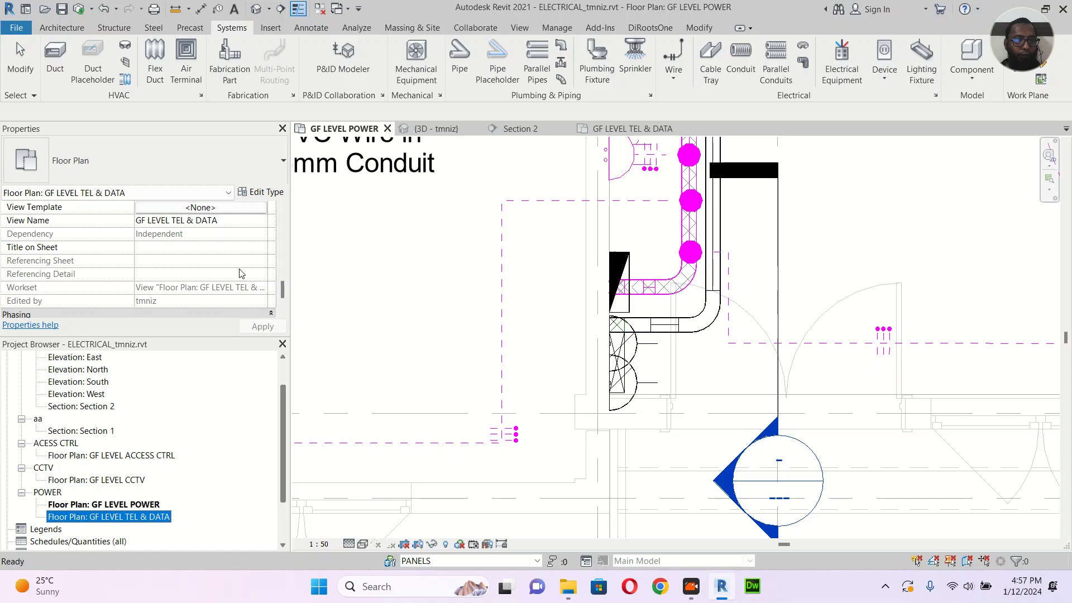
{"action": "left_click", "coordinate": [132, 504]}
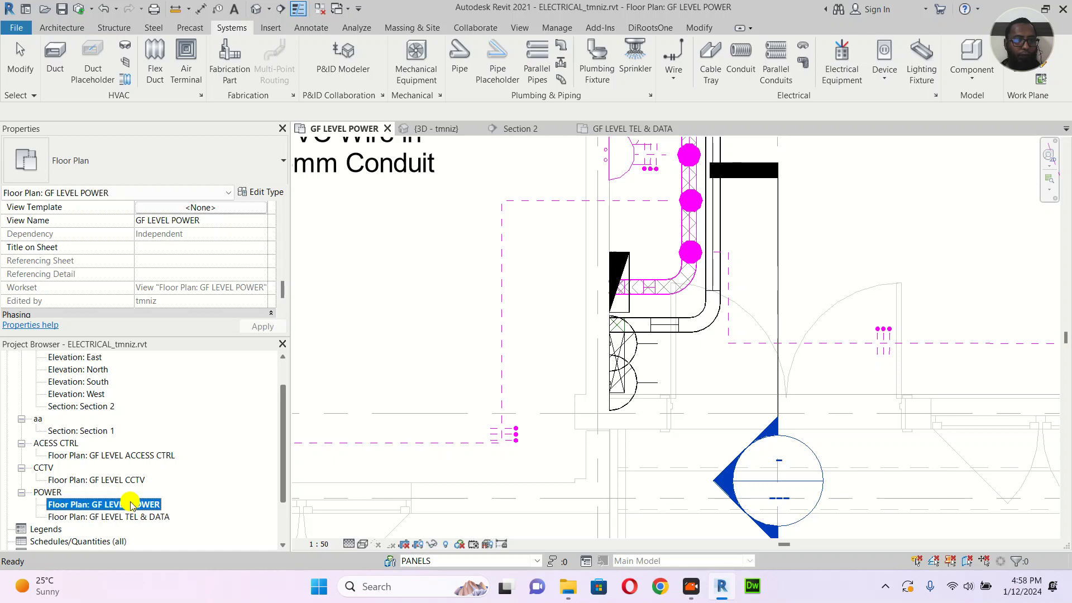
{"action": "left_click", "coordinate": [134, 521]}
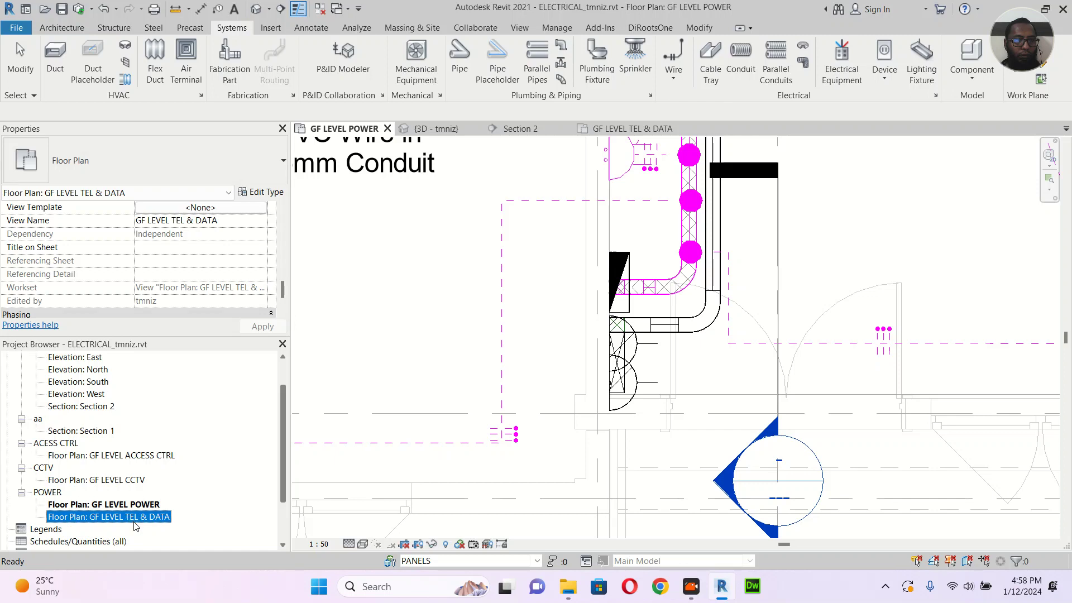
Step: Set the SYSTEM parameter of the GF LEVEL TEL & DATA floor plan to TELEPHONE & DATA and apply it
{"action": "scroll", "coordinate": [238, 286], "scroll_direction": "down", "scroll_amount": 2}
{"action": "scroll", "coordinate": [235, 287], "scroll_direction": "up", "scroll_amount": 6}
{"action": "scroll", "coordinate": [235, 287], "scroll_direction": "up", "scroll_amount": 2}
{"action": "scroll", "coordinate": [235, 287], "scroll_direction": "down", "scroll_amount": 5}
{"action": "scroll", "coordinate": [234, 288], "scroll_direction": "down", "scroll_amount": 1}
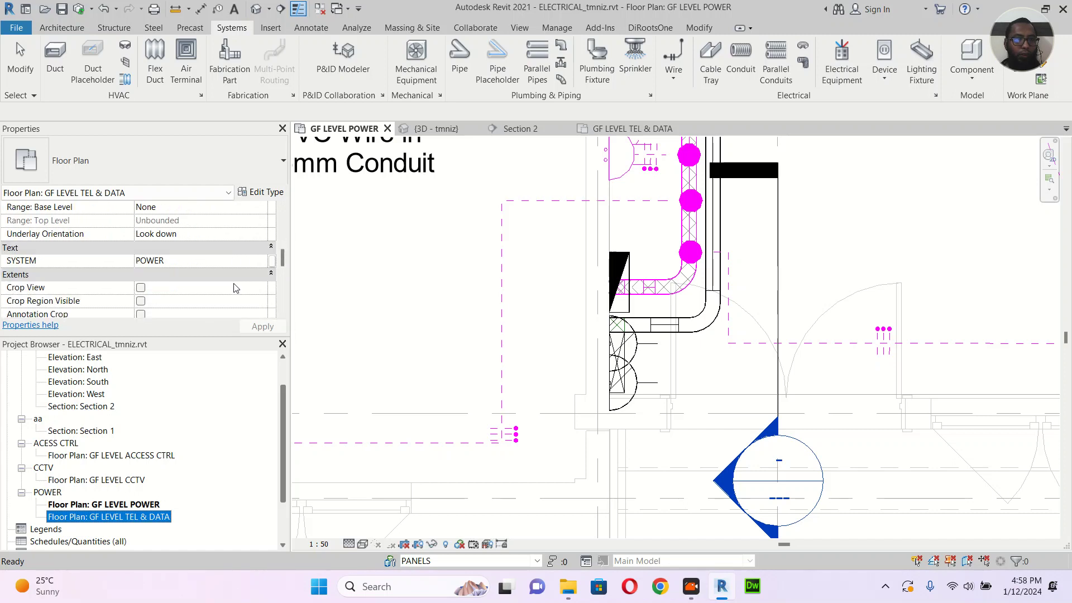
{"action": "left_click", "coordinate": [260, 263]}
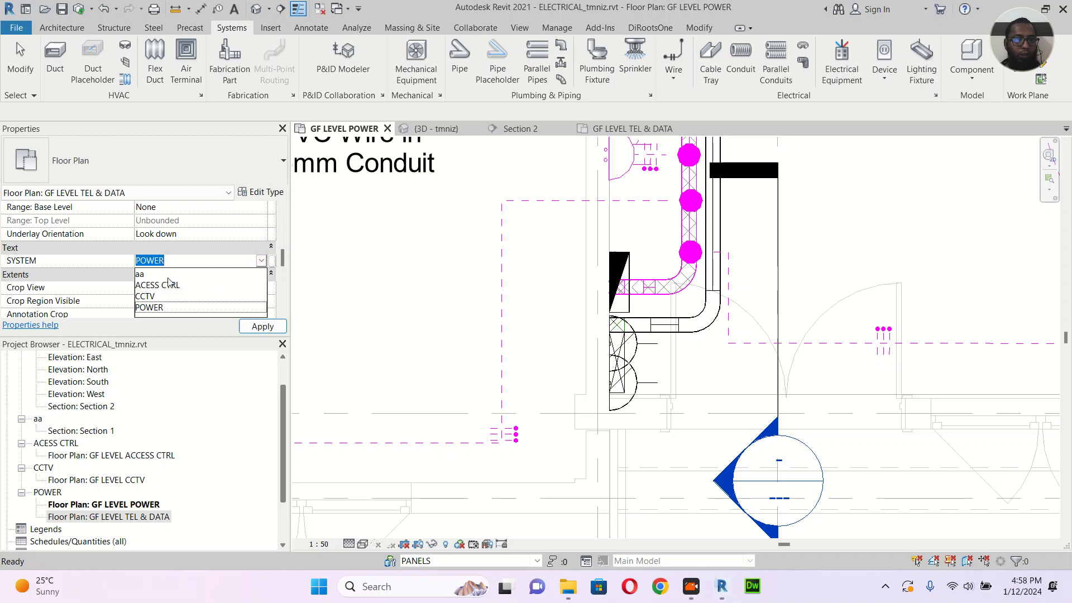
{"action": "left_click", "coordinate": [142, 274]}
{"action": "left_click", "coordinate": [181, 260]}
{"action": "type", "text": "TELEPHON"}
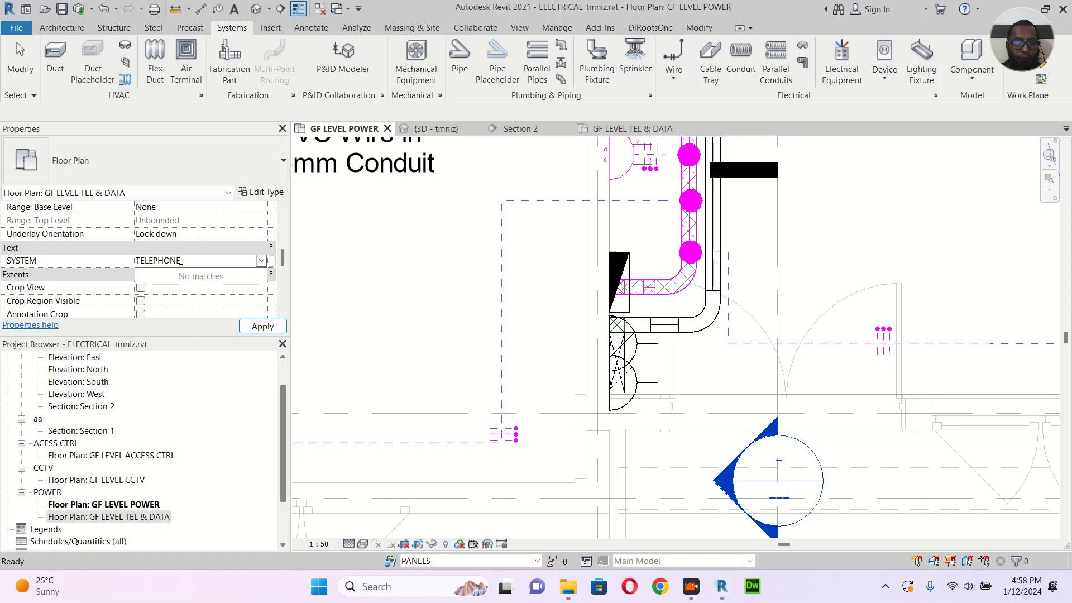
{"action": "type", "text": "E& DATA"}
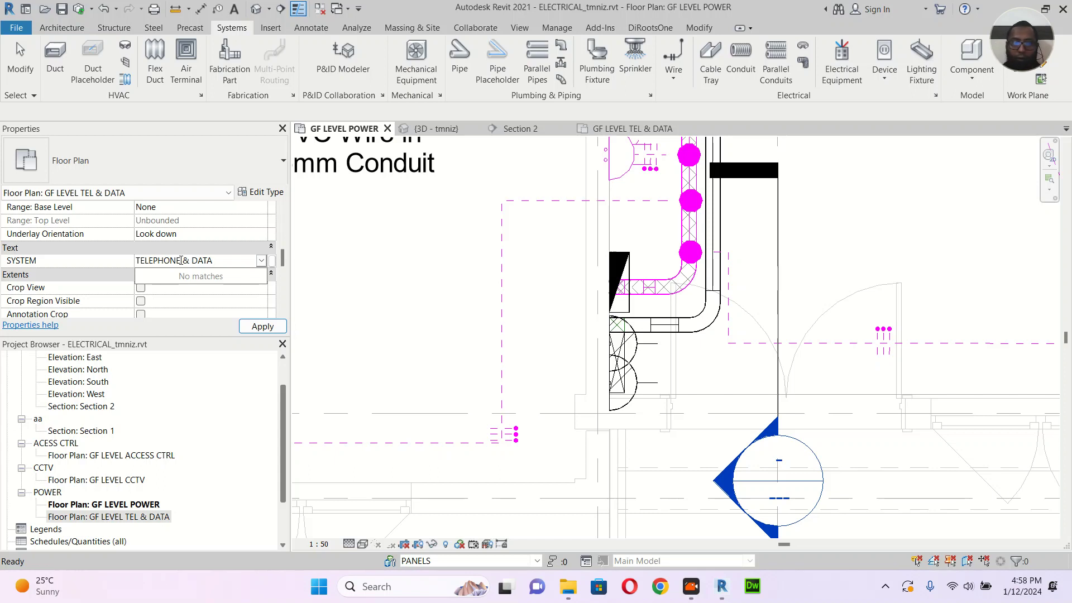
{"action": "left_click", "coordinate": [181, 260]}
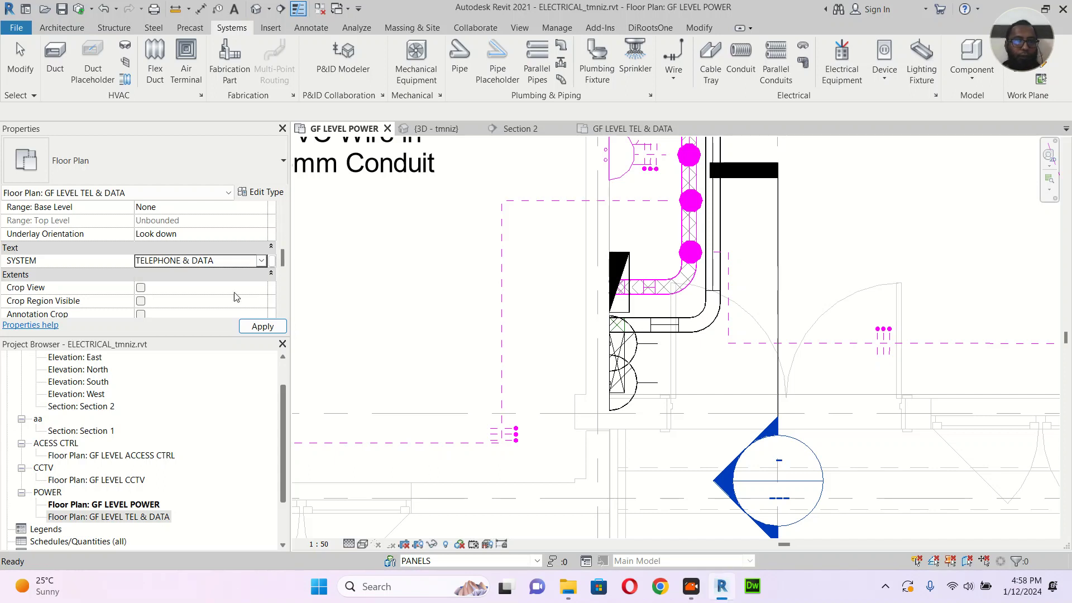
{"action": "left_click", "coordinate": [263, 326]}
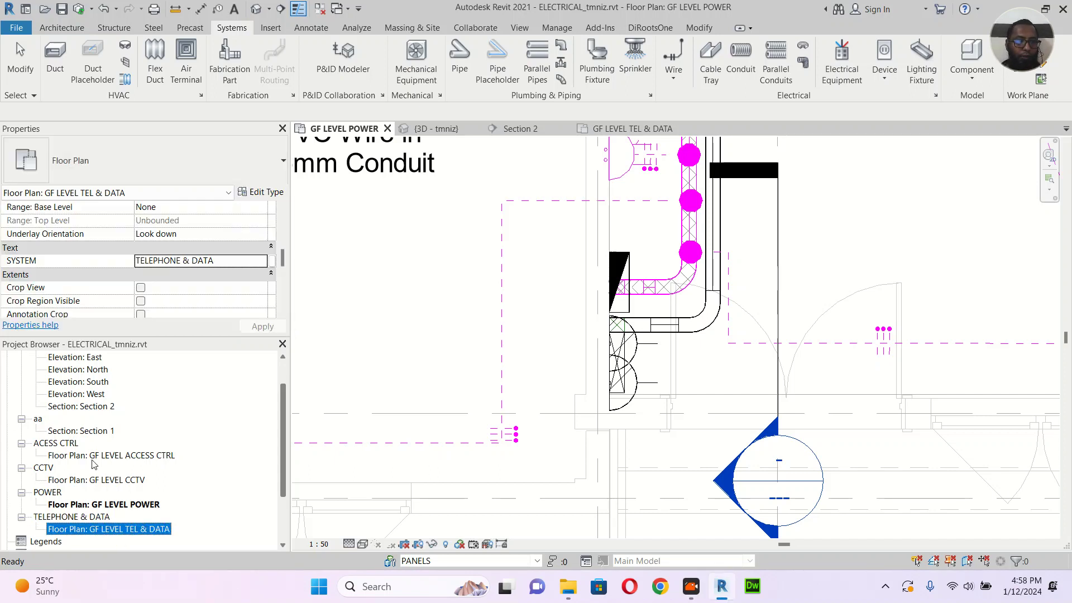
Step: Check the SYSTEM value of Section 1 under the aa group and delete that section view
{"action": "left_click", "coordinate": [39, 420]}
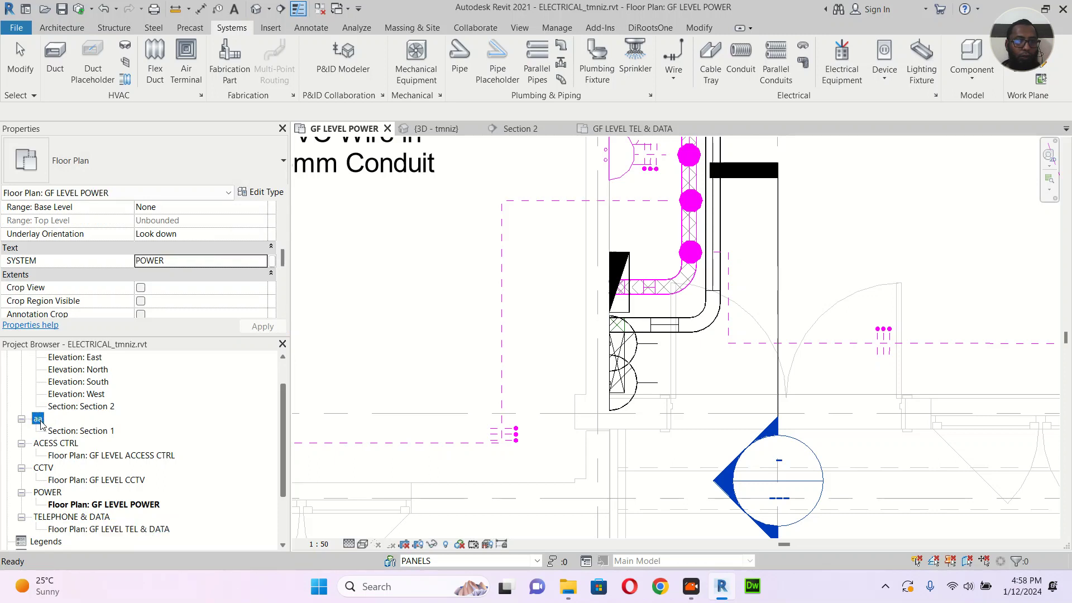
{"action": "left_click", "coordinate": [84, 431]}
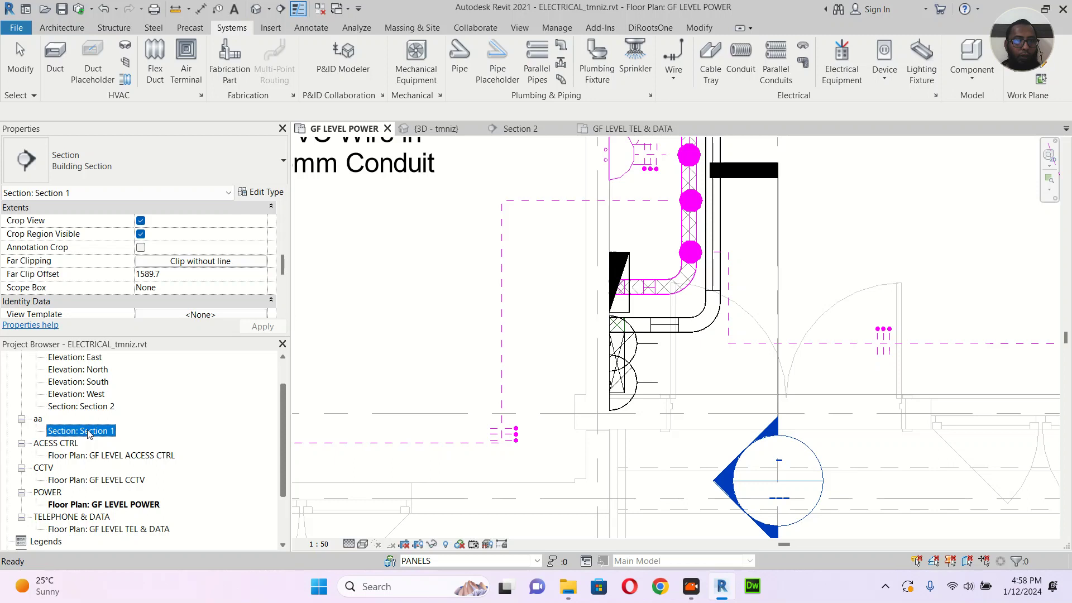
{"action": "scroll", "coordinate": [223, 268], "scroll_direction": "down", "scroll_amount": 5}
{"action": "scroll", "coordinate": [223, 268], "scroll_direction": "up", "scroll_amount": 5}
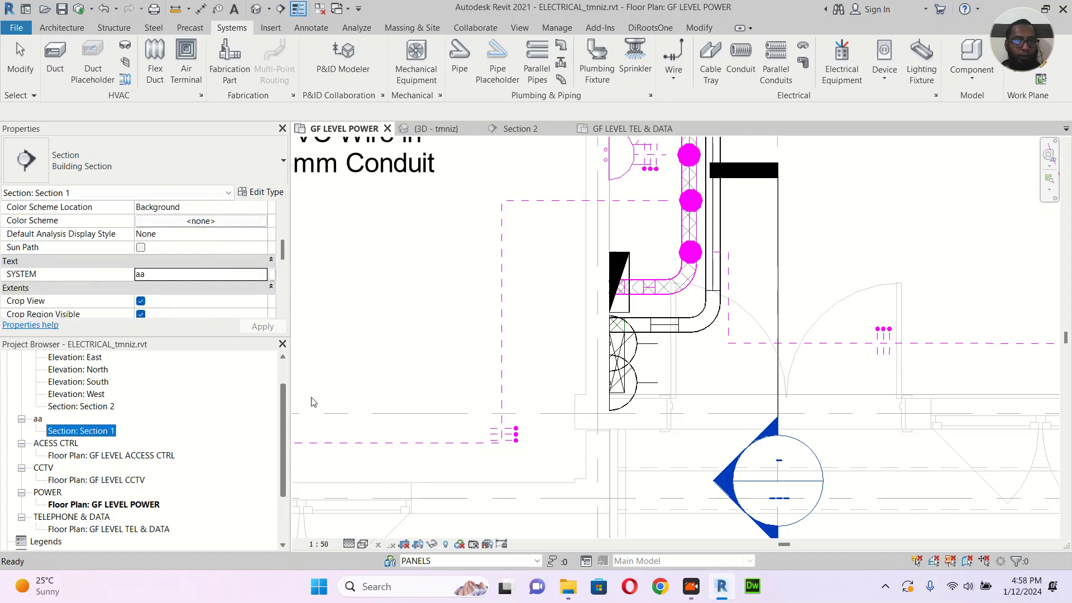
{"action": "right_click", "coordinate": [94, 430]}
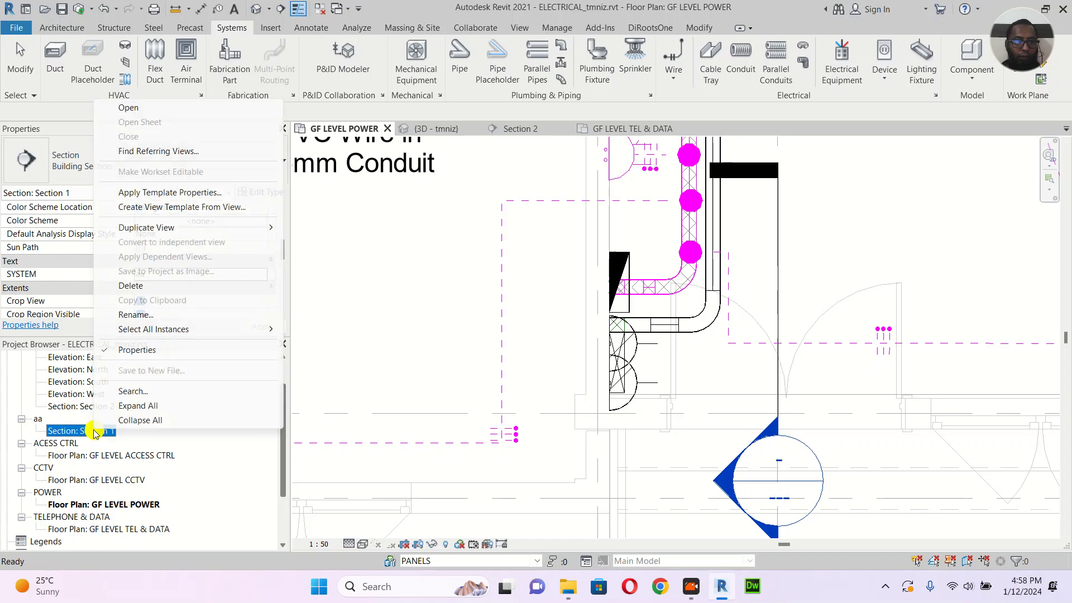
{"action": "left_click", "coordinate": [144, 285]}
Step: Open the view filters in the Visibility/Graphic Overrides of the GF LEVEL POWER floor plan
{"action": "left_click", "coordinate": [117, 506]}
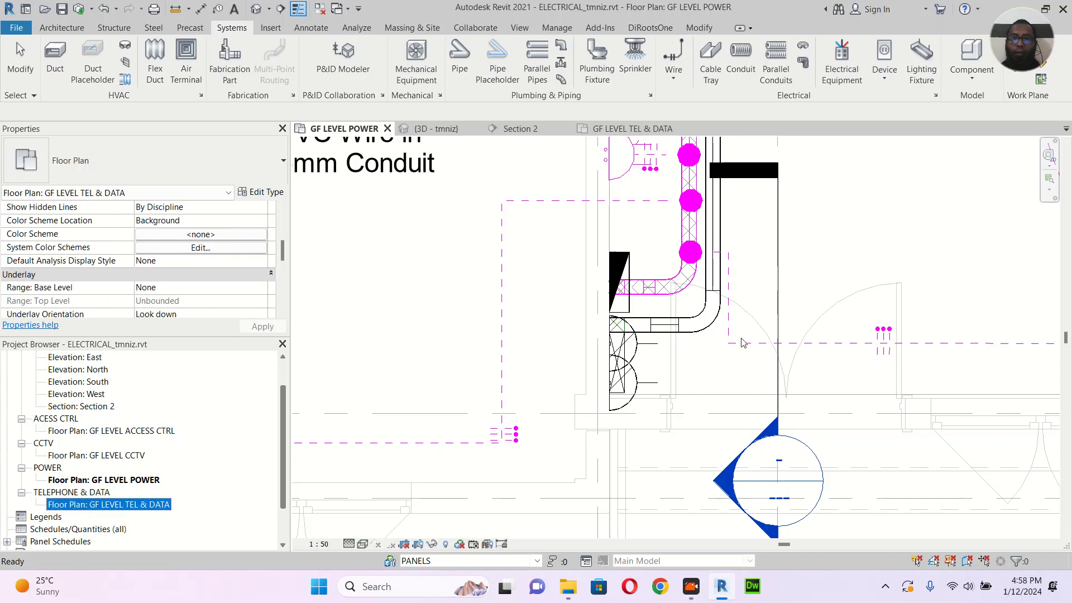
{"action": "left_click", "coordinate": [725, 365]}
{"action": "key", "text": "Escape"}
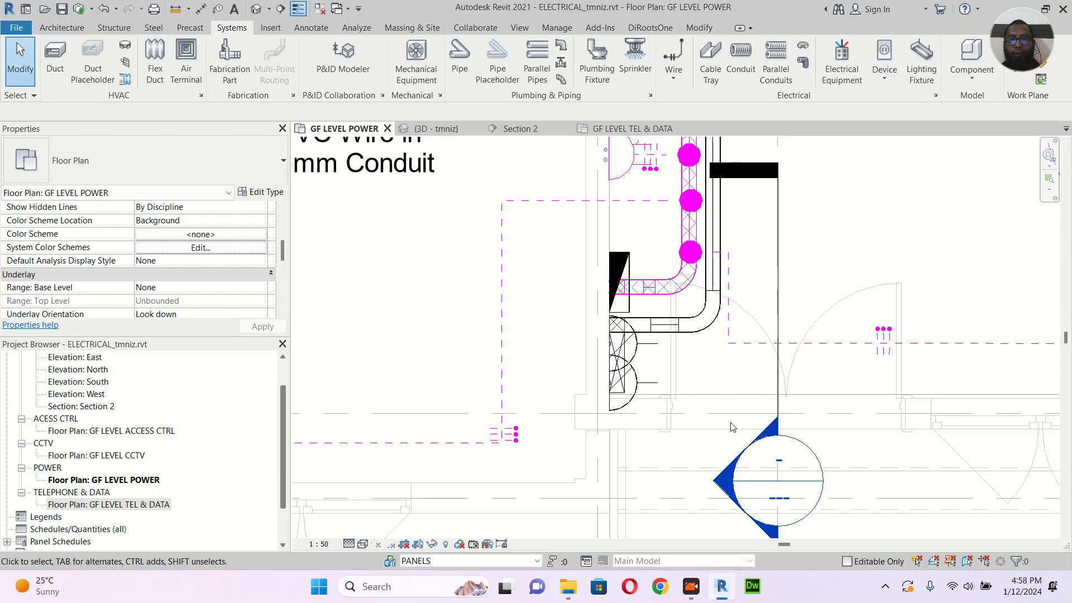
{"action": "key", "text": "v"}
{"action": "key", "text": "v"}
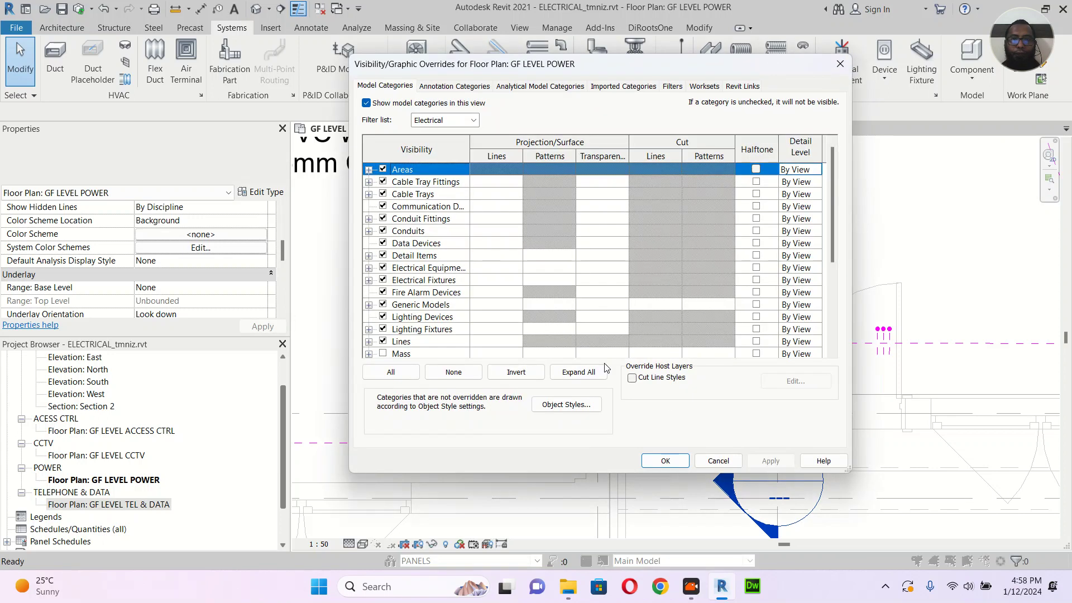
{"action": "left_click", "coordinate": [672, 85]}
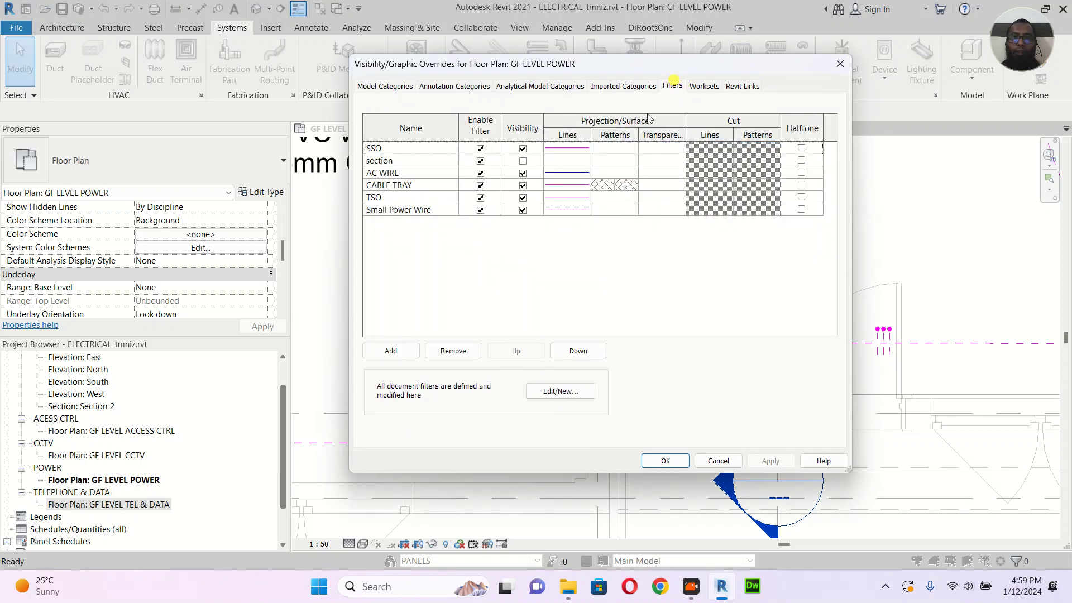
{"action": "left_click", "coordinate": [390, 352]}
{"action": "key", "text": "Escape"}
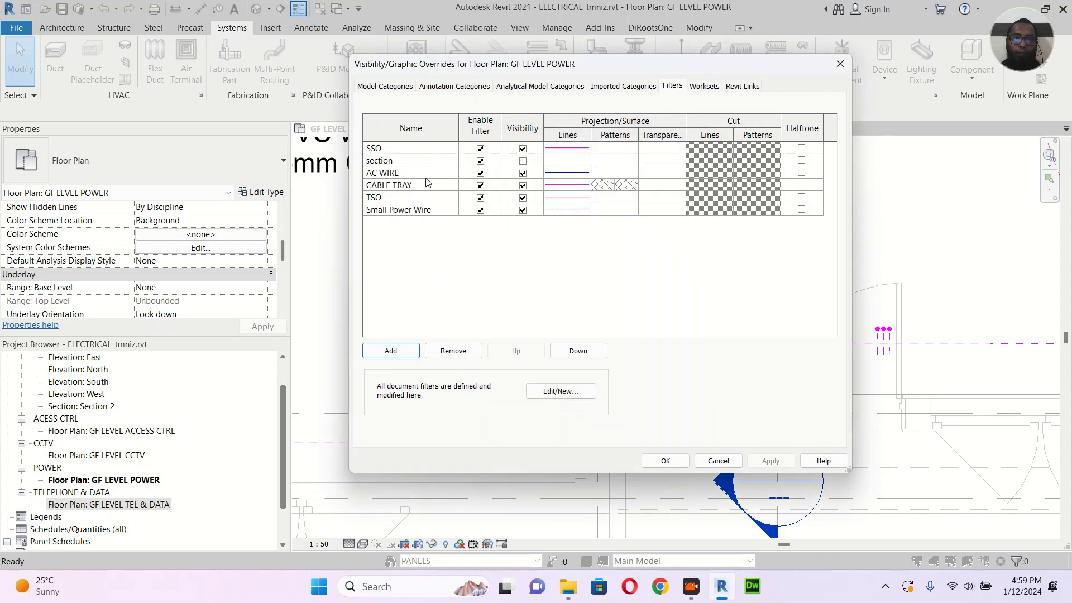
Step: Duplicate the CABLE TRAY view filter and rename the copy CABLE TRAY (LC)
{"action": "left_click", "coordinate": [427, 184]}
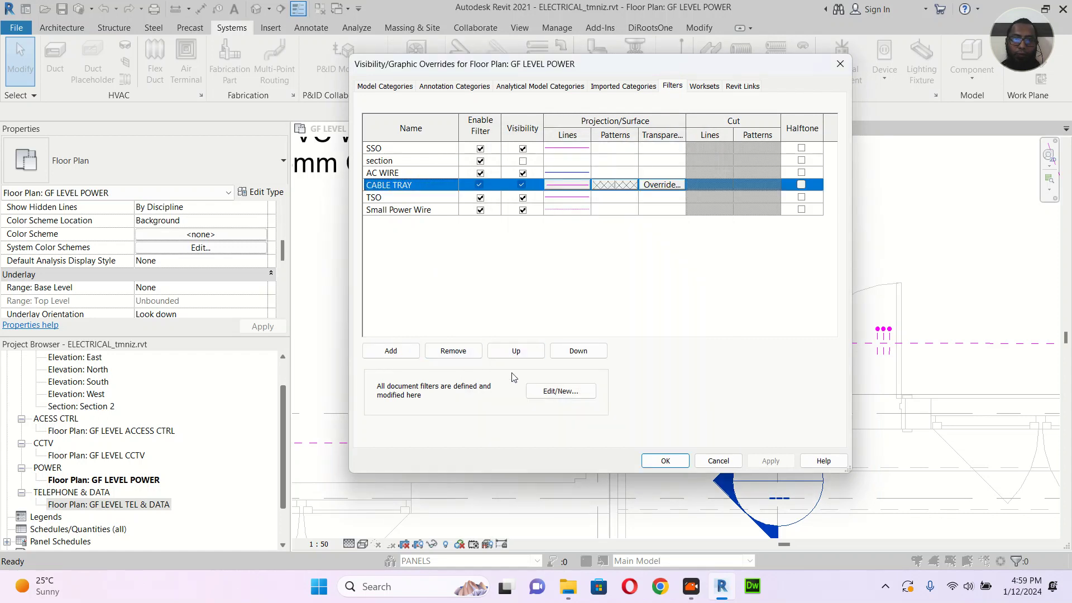
{"action": "left_click", "coordinate": [550, 390]}
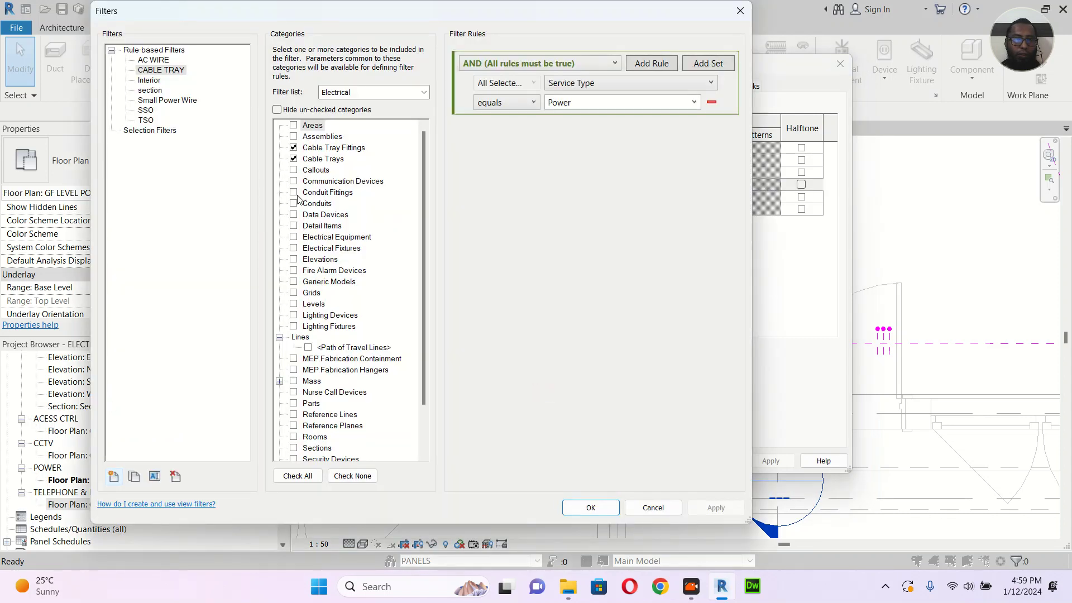
{"action": "left_click", "coordinate": [171, 74]}
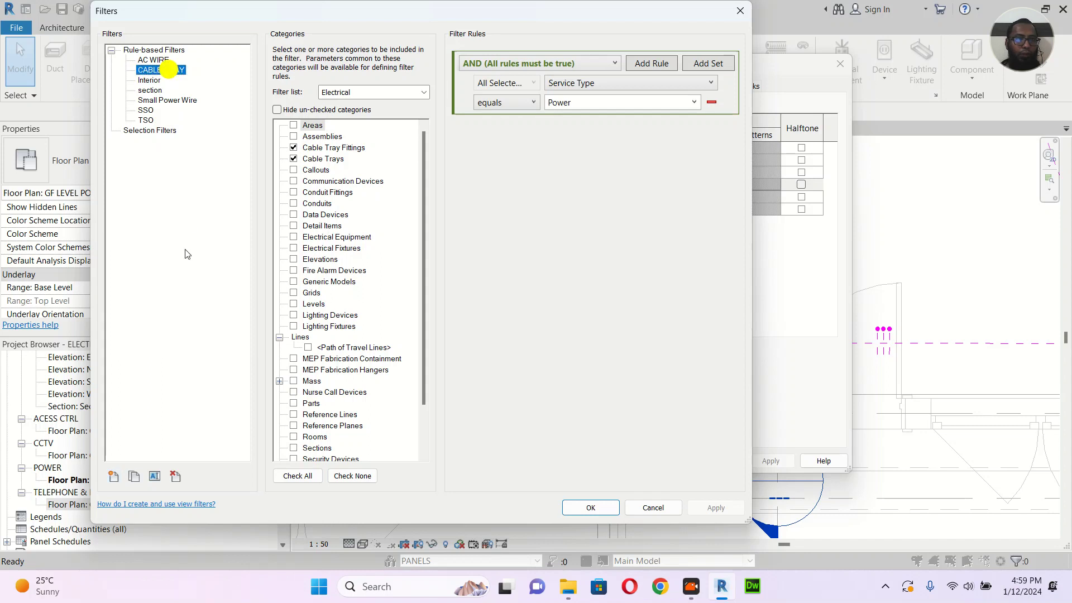
{"action": "left_click", "coordinate": [134, 477]}
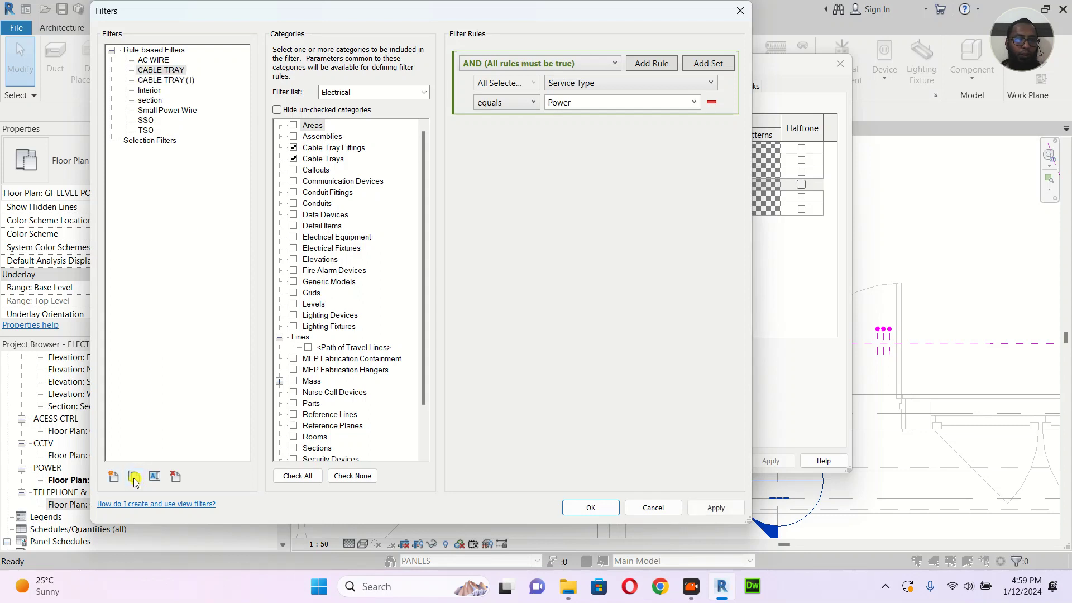
{"action": "left_click", "coordinate": [181, 82]}
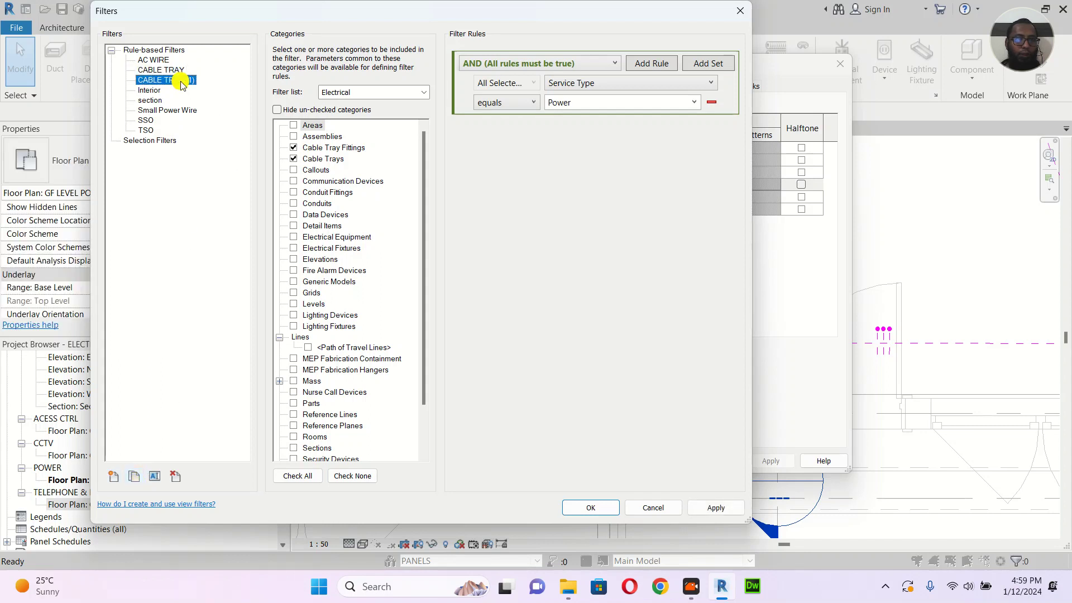
{"action": "left_click", "coordinate": [154, 476]}
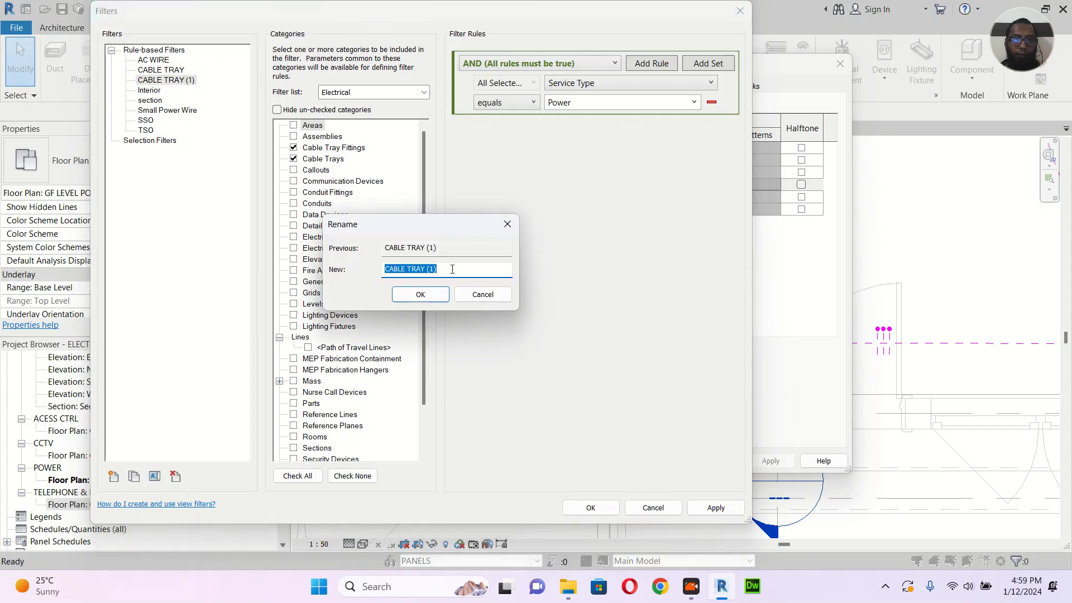
{"action": "left_click", "coordinate": [452, 269]}
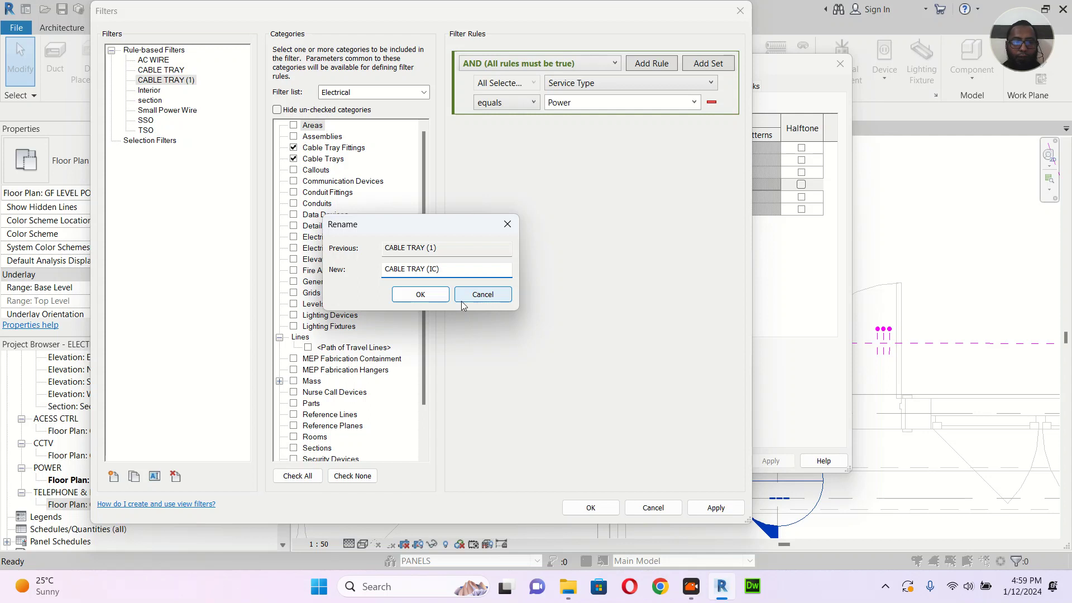
{"action": "left_click", "coordinate": [438, 269]}
{"action": "type", "text": "T"}
{"action": "key", "text": "BackSpace"}
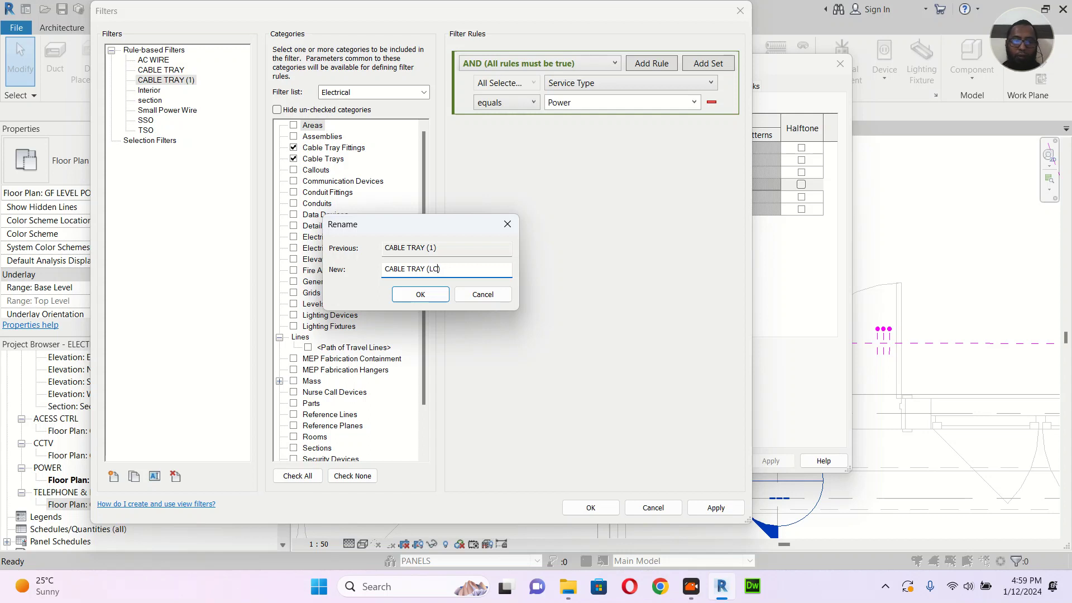
{"action": "left_click", "coordinate": [436, 293]}
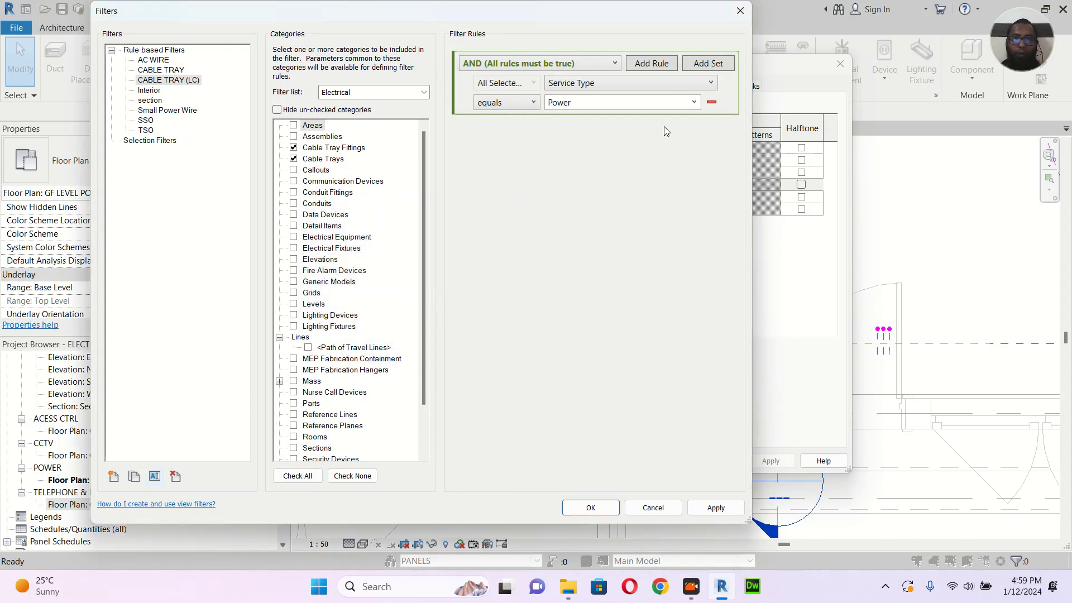
Step: Set the CABLE TRAY (LC) filter rule to Service Type equals Telecom and save the filter definitions
{"action": "left_click", "coordinate": [694, 103]}
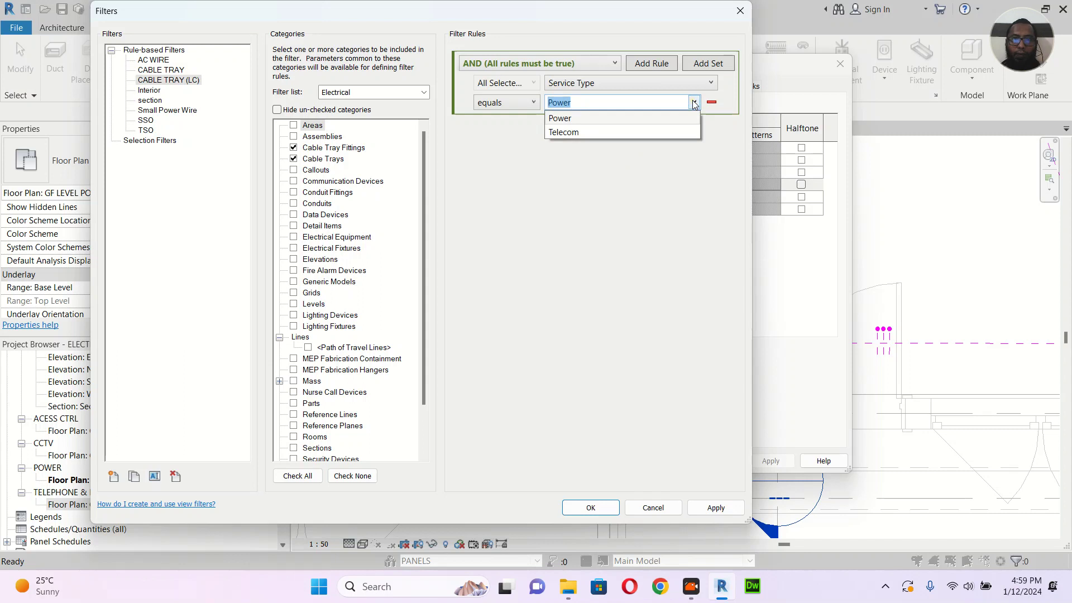
{"action": "left_click", "coordinate": [642, 132]}
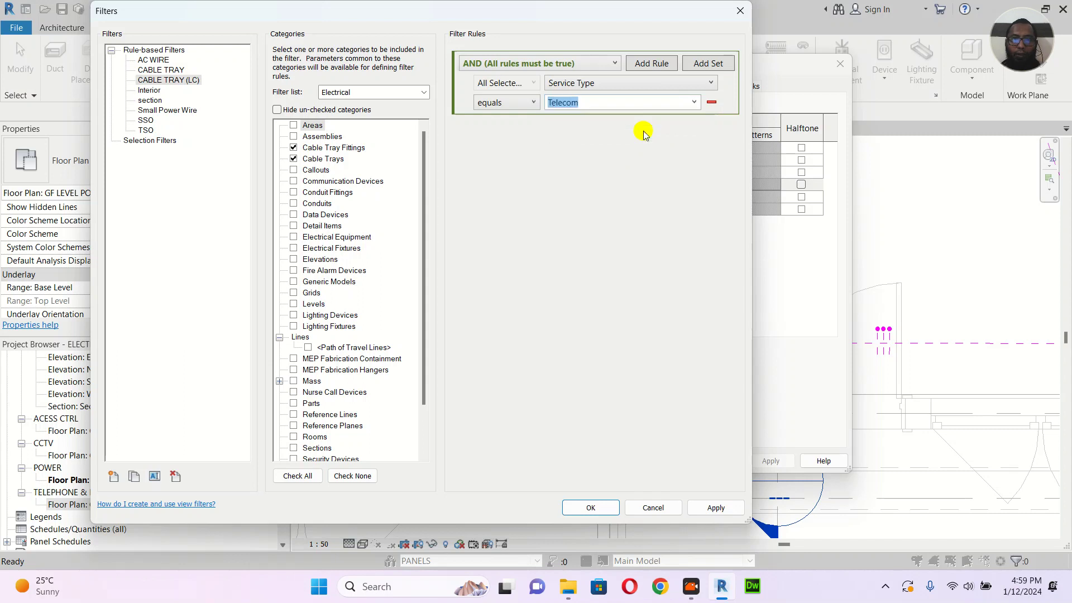
{"action": "left_click", "coordinate": [576, 510]}
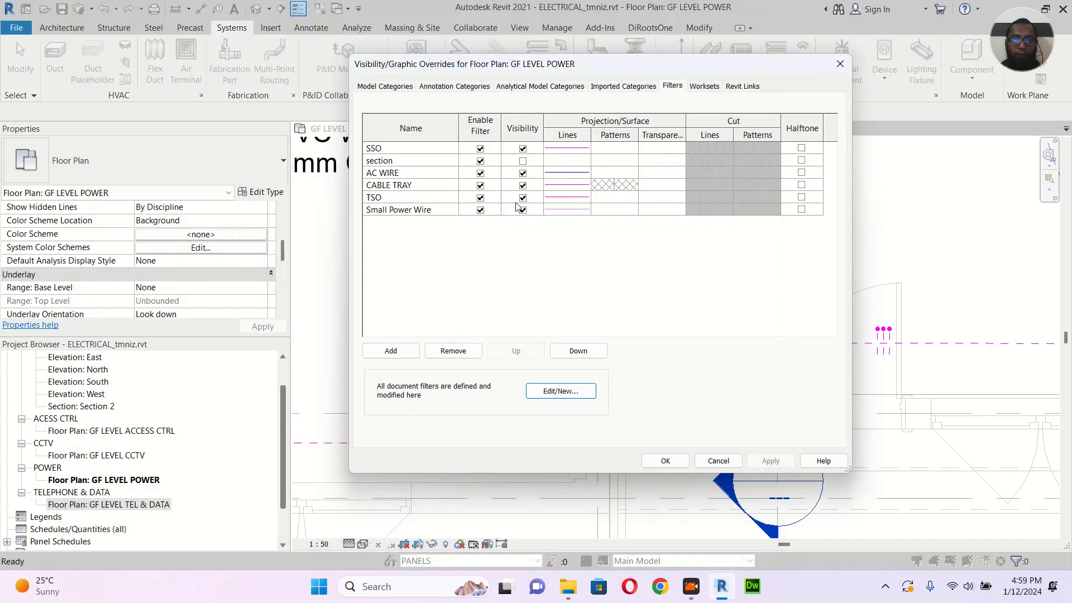
Step: Add the CABLE TRAY (LC) filter to the GF LEVEL POWER floor plan's view filters
{"action": "left_click", "coordinate": [393, 351]}
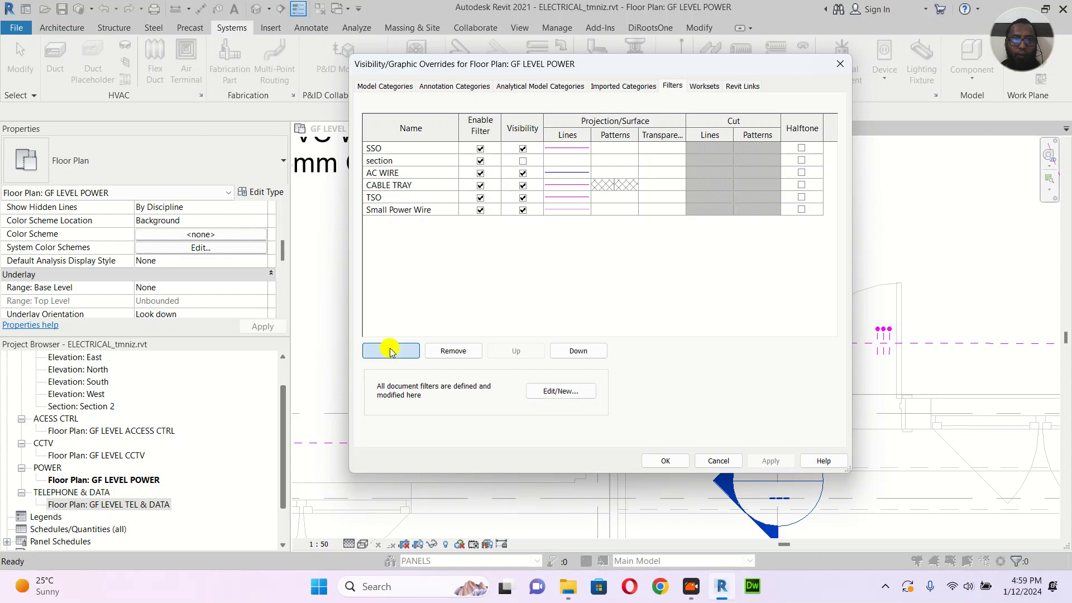
{"action": "double_click", "coordinate": [562, 206]}
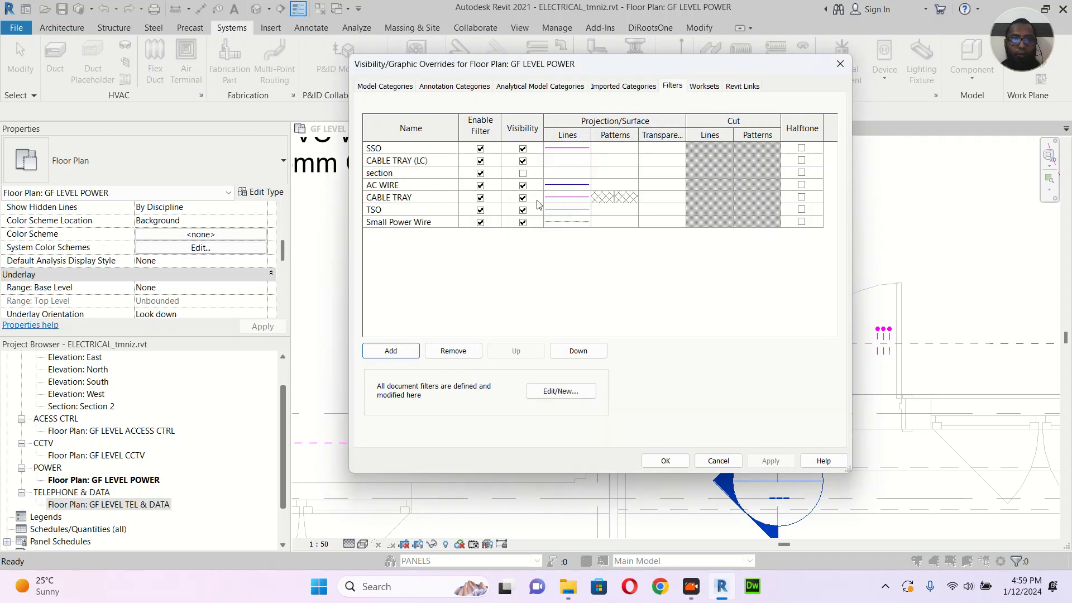
{"action": "left_click", "coordinate": [564, 198]}
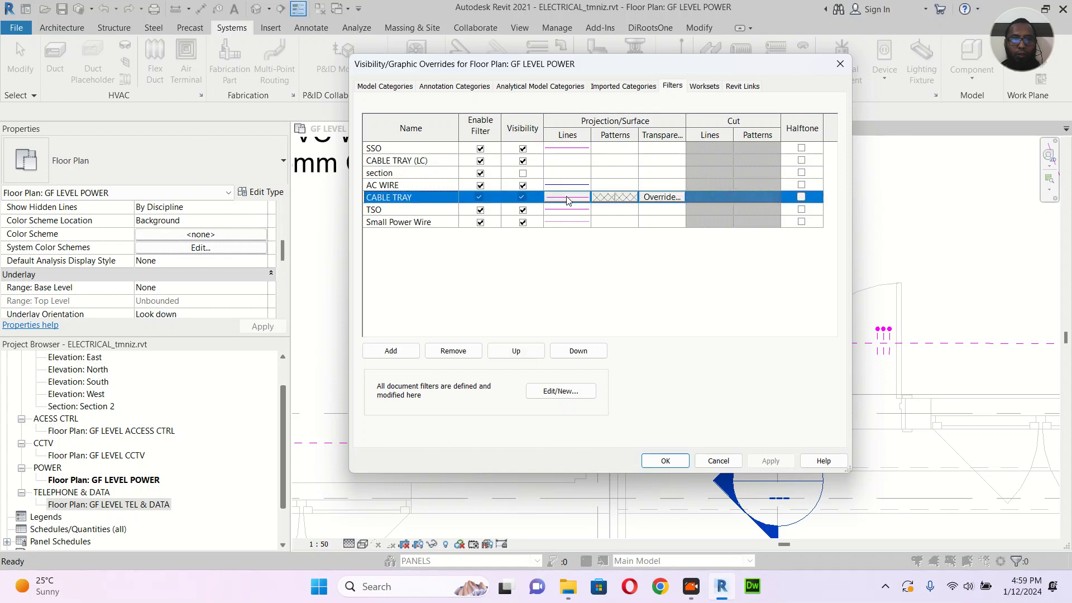
Step: Override the projection line color of the CABLE TRAY (LC) filter to Blue, leaving line pattern and weight at No Override
{"action": "left_click", "coordinate": [569, 162]}
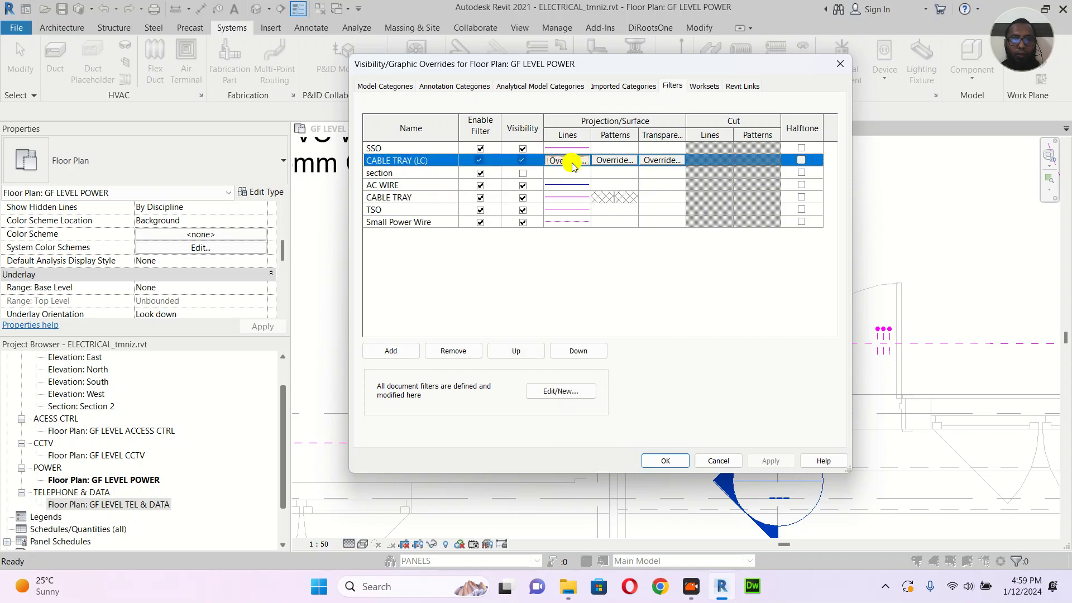
{"action": "left_click", "coordinate": [567, 161]}
{"action": "left_click", "coordinate": [566, 245]}
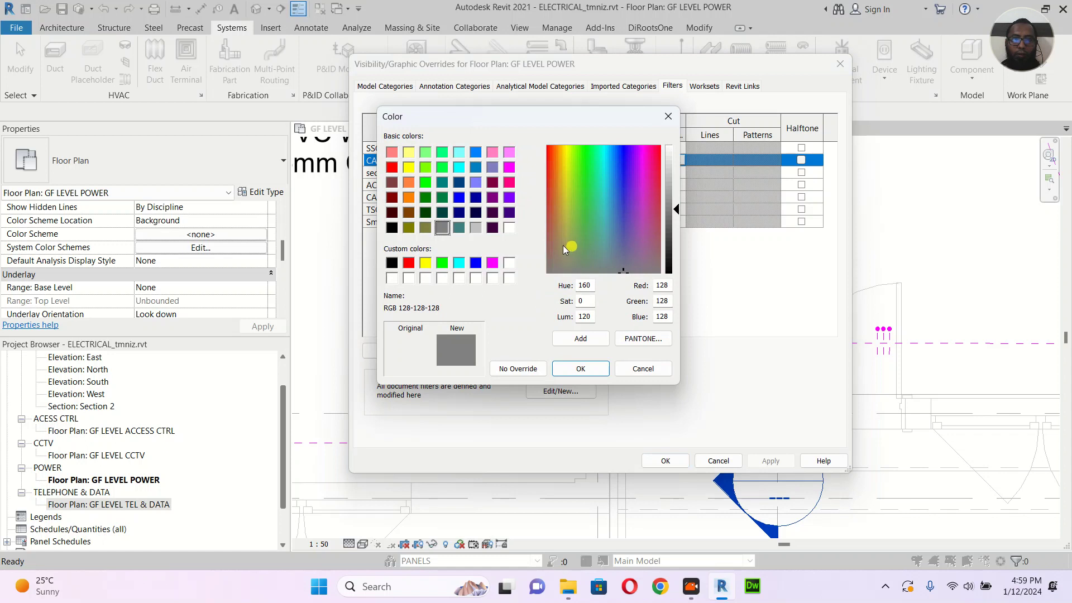
{"action": "left_click", "coordinate": [475, 262]}
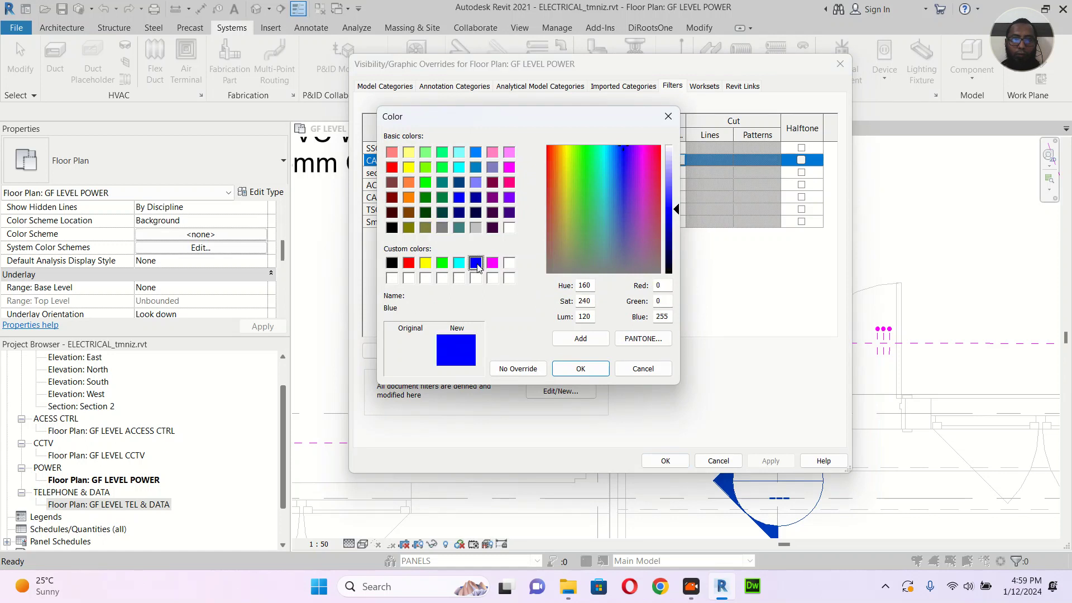
{"action": "left_click", "coordinate": [586, 369]}
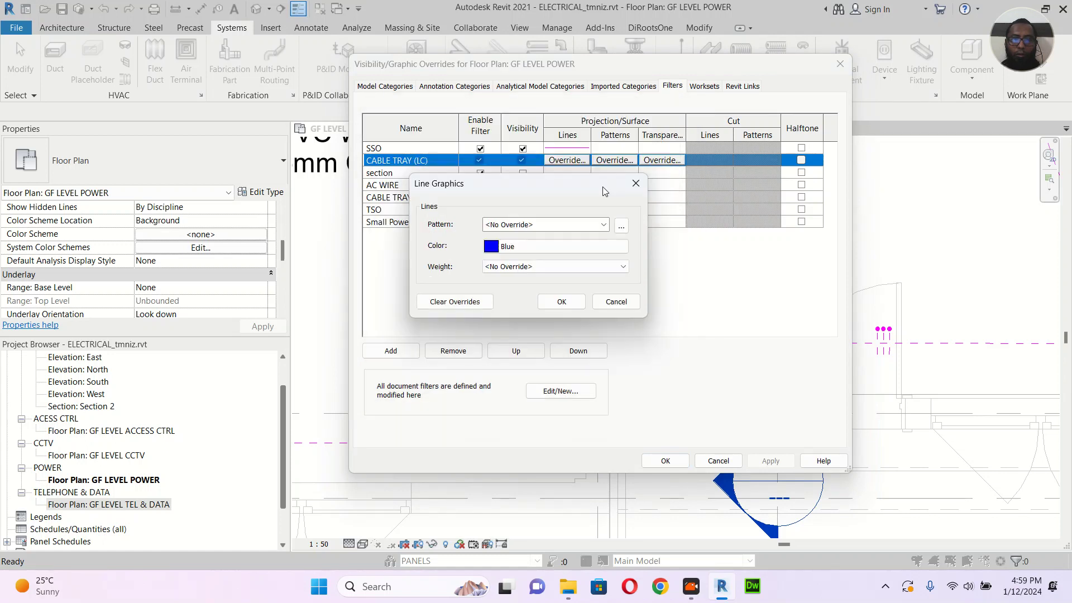
{"action": "left_click", "coordinate": [583, 224]}
{"action": "scroll", "coordinate": [582, 335], "scroll_direction": "up", "scroll_amount": 5}
{"action": "left_click", "coordinate": [582, 224]}
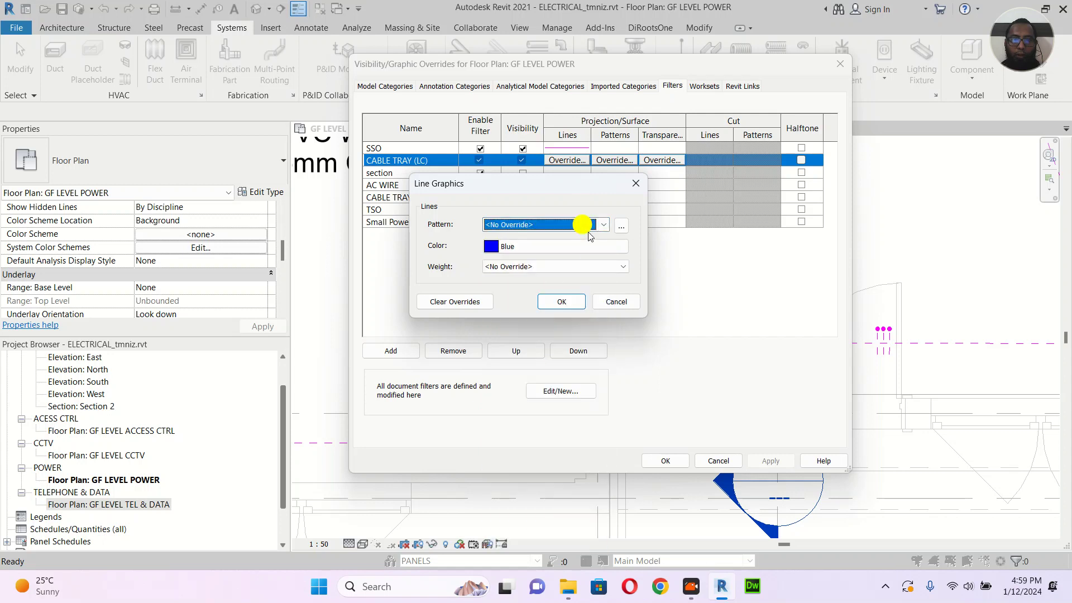
{"action": "left_click", "coordinate": [585, 267]}
{"action": "left_click", "coordinate": [561, 301]}
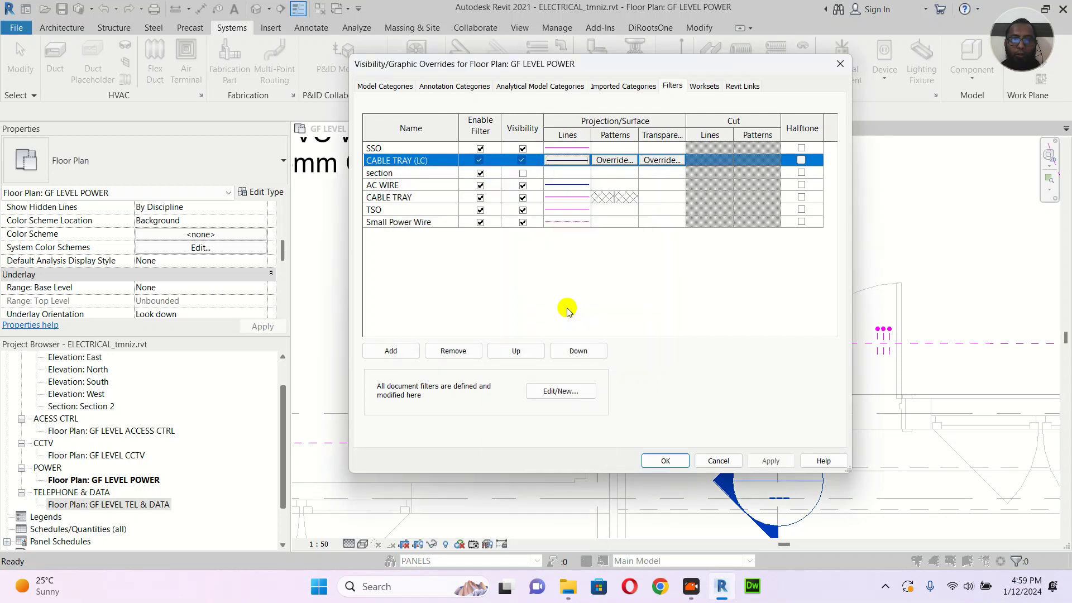
Step: Set the CABLE TRAY (LC) foreground surface pattern to the densest diagonal crosshatch in Blue
{"action": "left_click", "coordinate": [614, 161]}
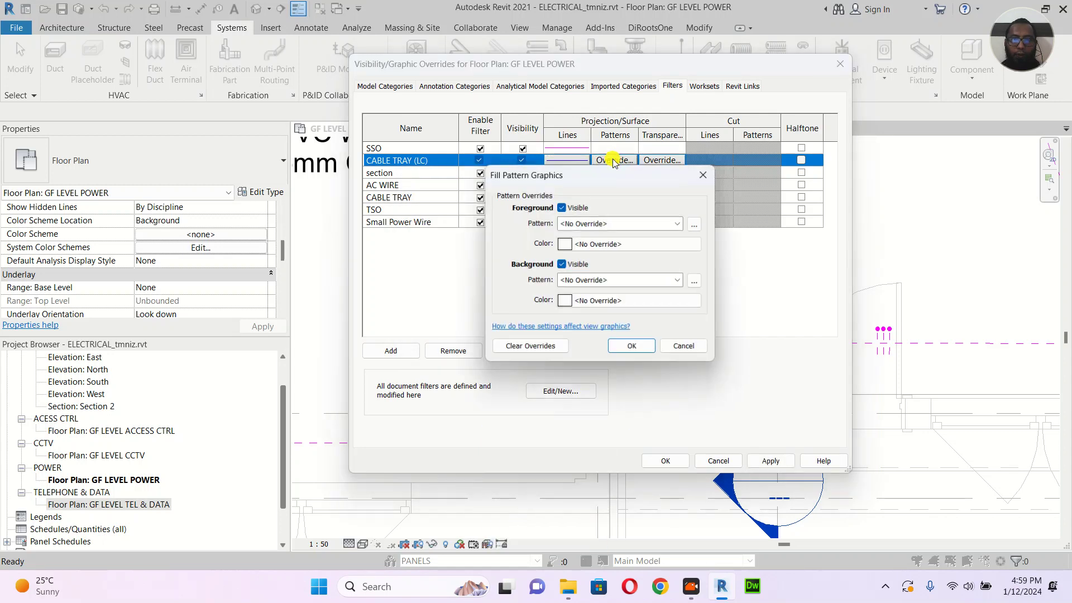
{"action": "left_click", "coordinate": [608, 244]}
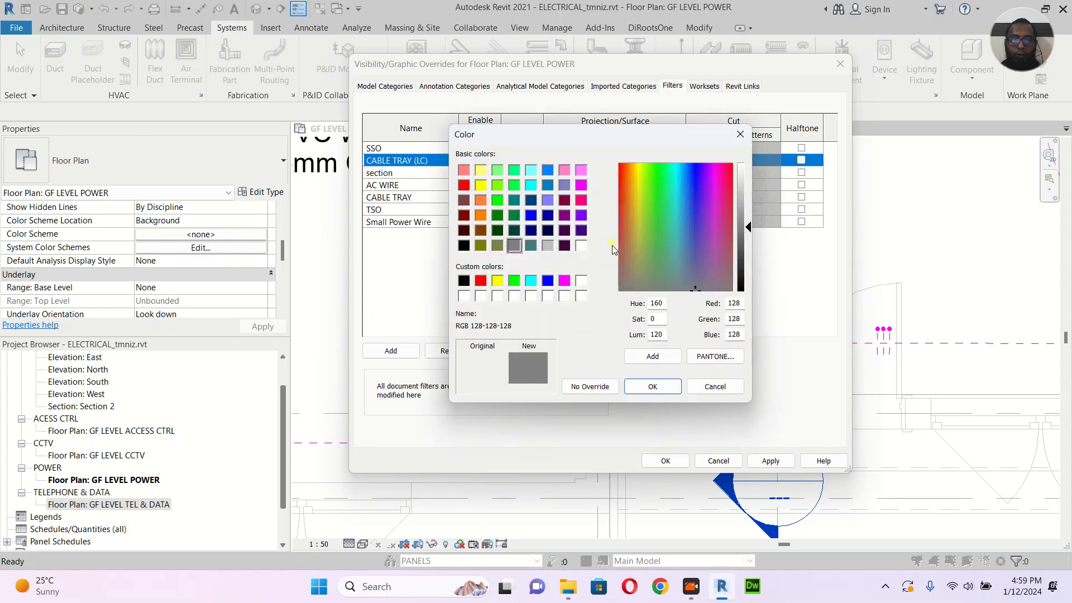
{"action": "left_click", "coordinate": [547, 281]}
{"action": "left_click", "coordinate": [651, 386]}
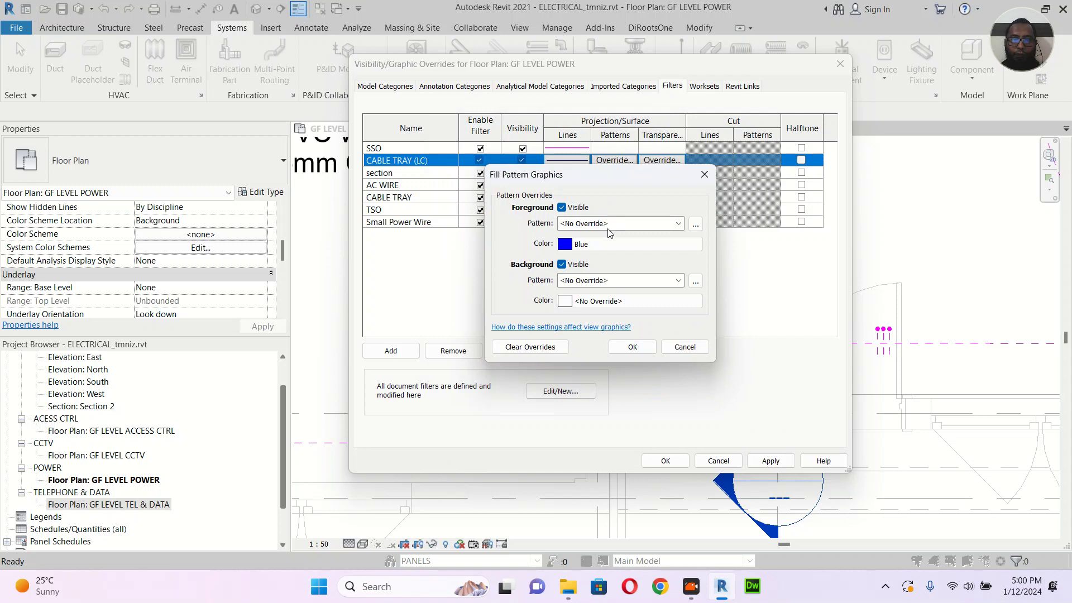
{"action": "left_click", "coordinate": [614, 225]}
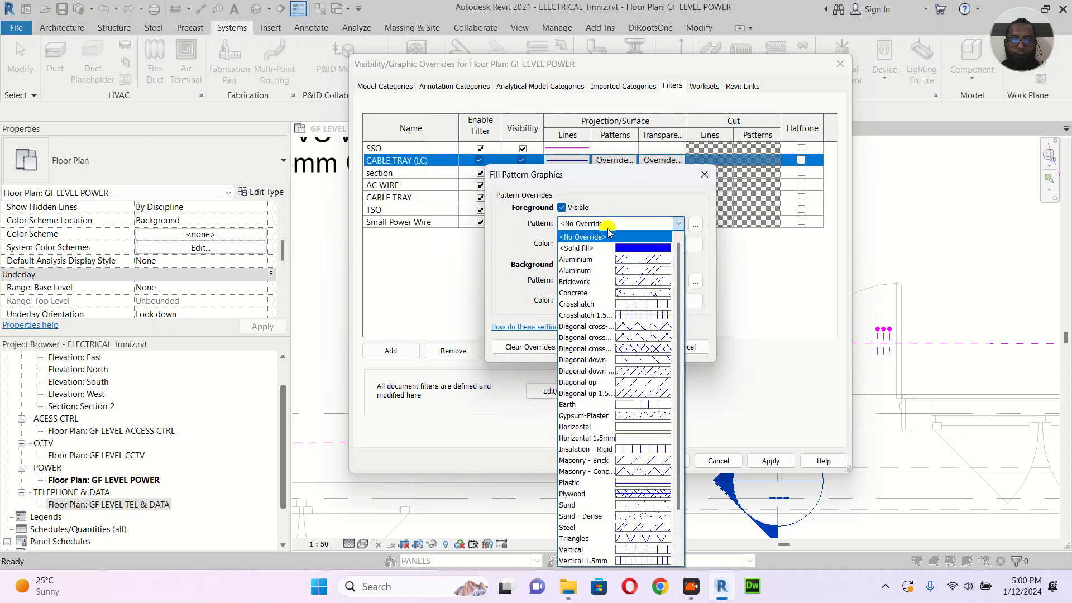
{"action": "left_click", "coordinate": [659, 348]}
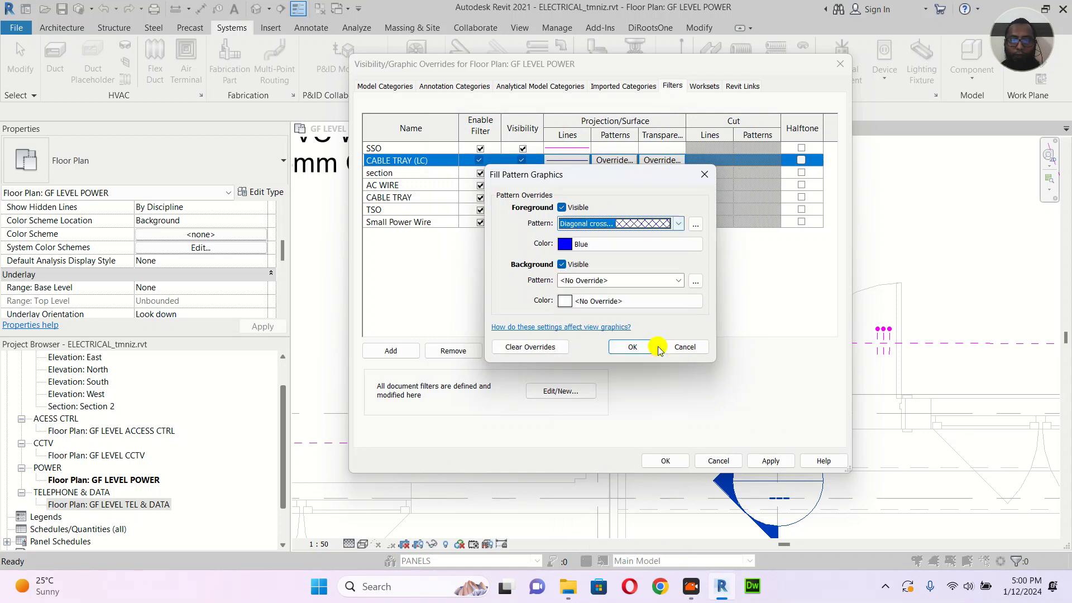
Step: Set the CABLE TRAY (LC) background pattern to the densest diagonal crosshatch in Blue and apply the overrides to the power plan
{"action": "left_click", "coordinate": [646, 282]}
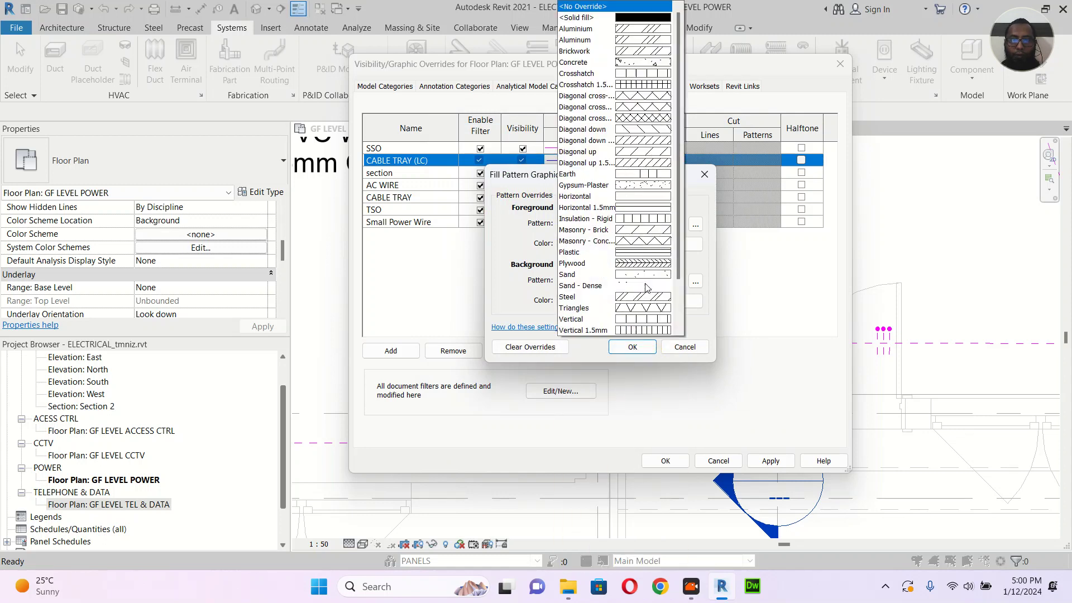
{"action": "left_click", "coordinate": [657, 118]}
{"action": "left_click", "coordinate": [648, 301]}
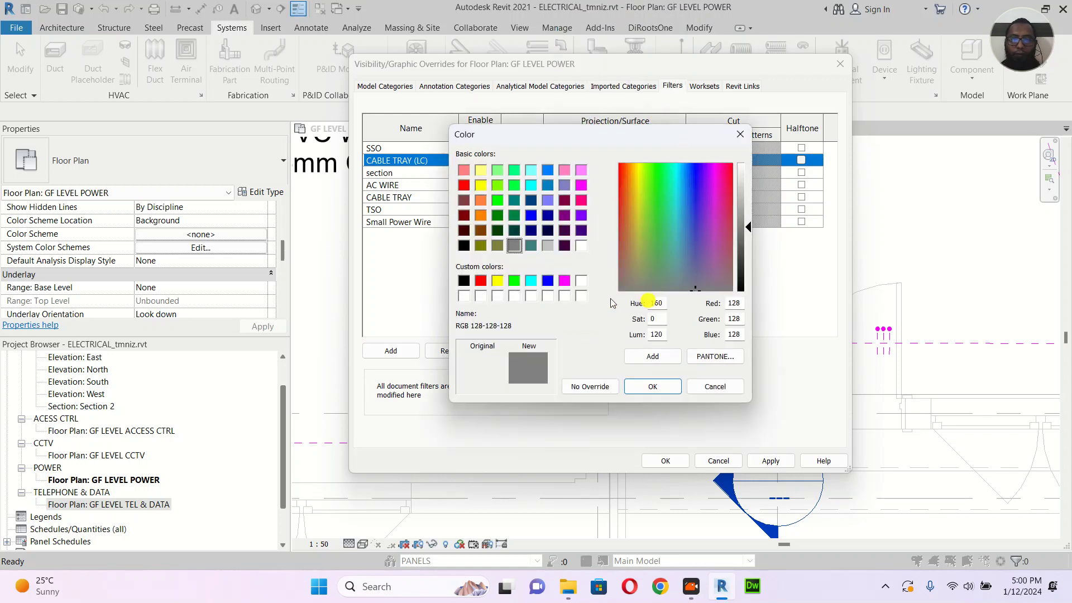
{"action": "left_click", "coordinate": [547, 280]}
{"action": "left_click", "coordinate": [652, 386]}
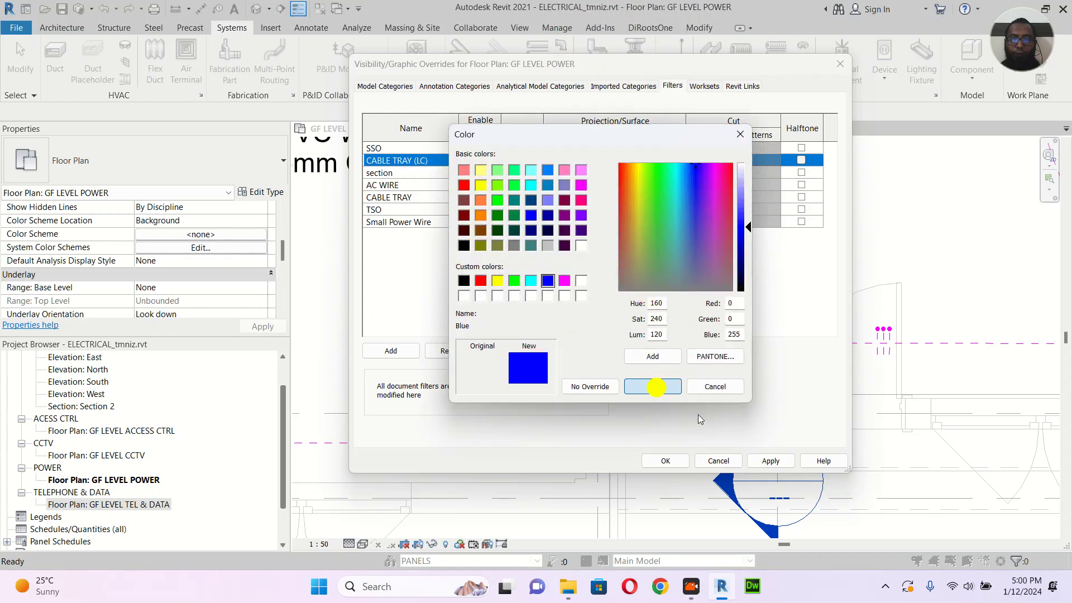
{"action": "left_click", "coordinate": [632, 346]}
{"action": "left_click", "coordinate": [764, 461]}
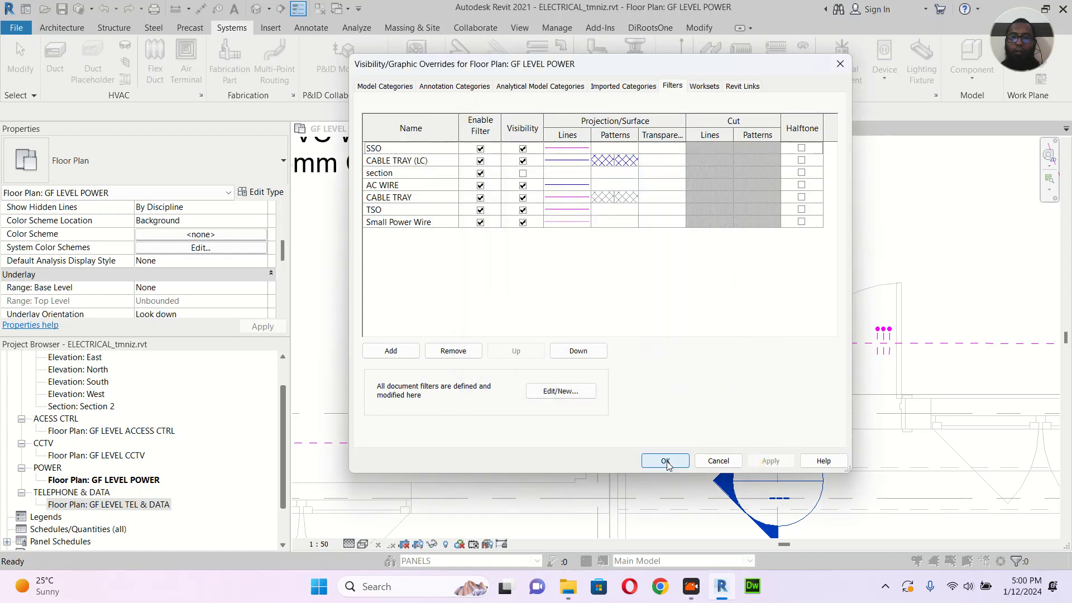
{"action": "left_click", "coordinate": [666, 461]}
Step: Open the GF LEVEL TEL & DATA floor plan and bring up the view filters in its Visibility/Graphic Overrides
{"action": "scroll", "coordinate": [694, 338], "scroll_direction": "down", "scroll_amount": 3}
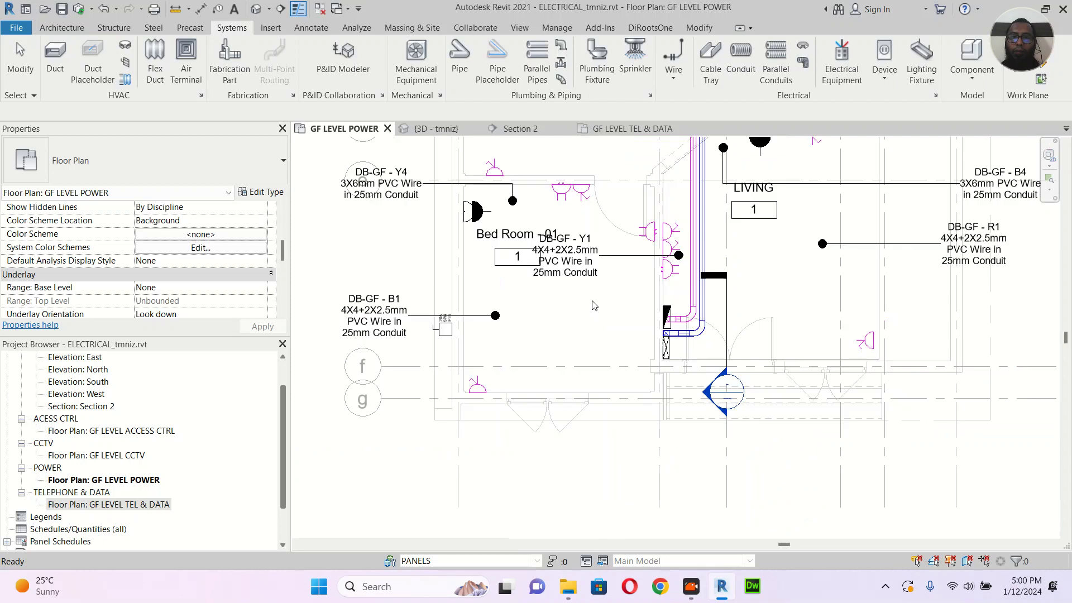
{"action": "scroll", "coordinate": [587, 256], "scroll_direction": "down", "scroll_amount": 3}
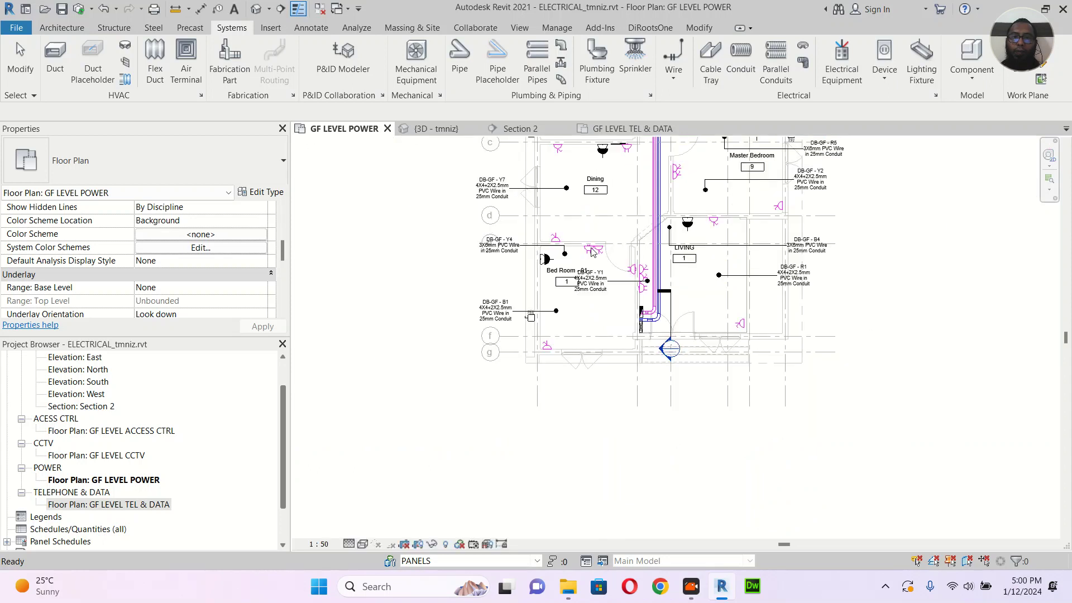
{"action": "double_click", "coordinate": [101, 505]}
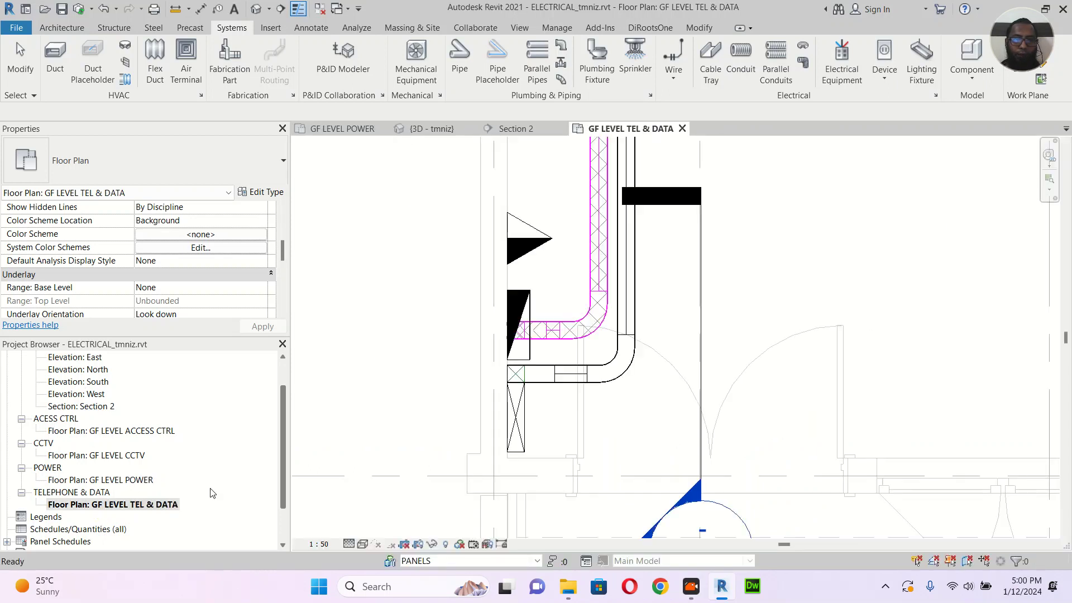
{"action": "middle_click_drag", "start_coordinate": [643, 407], "coordinate": [607, 421]}
{"action": "key", "text": "v"}
{"action": "key", "text": "g"}
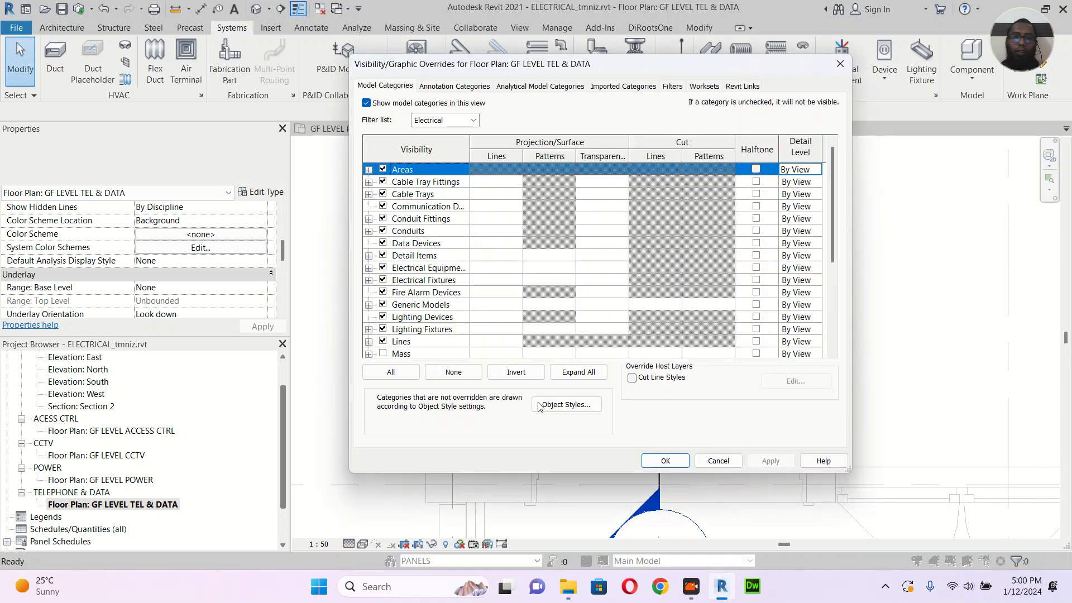
{"action": "left_click", "coordinate": [672, 86]}
Step: Add the CABLE TRAY (LC) filter to the GF LEVEL TEL & DATA floor plan's view filters
{"action": "left_click", "coordinate": [379, 351]}
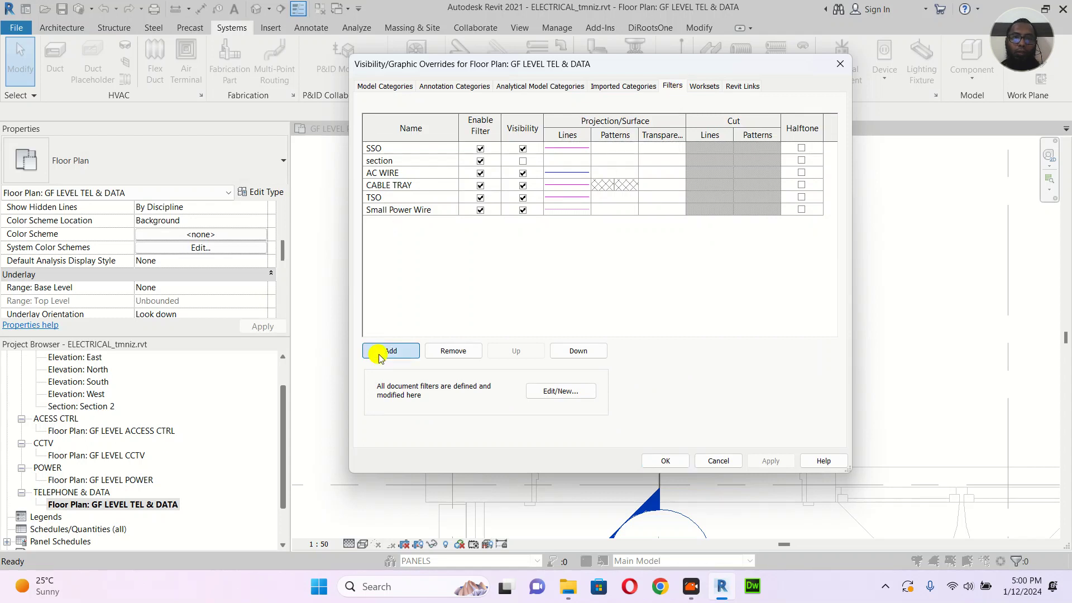
{"action": "left_click", "coordinate": [581, 207]}
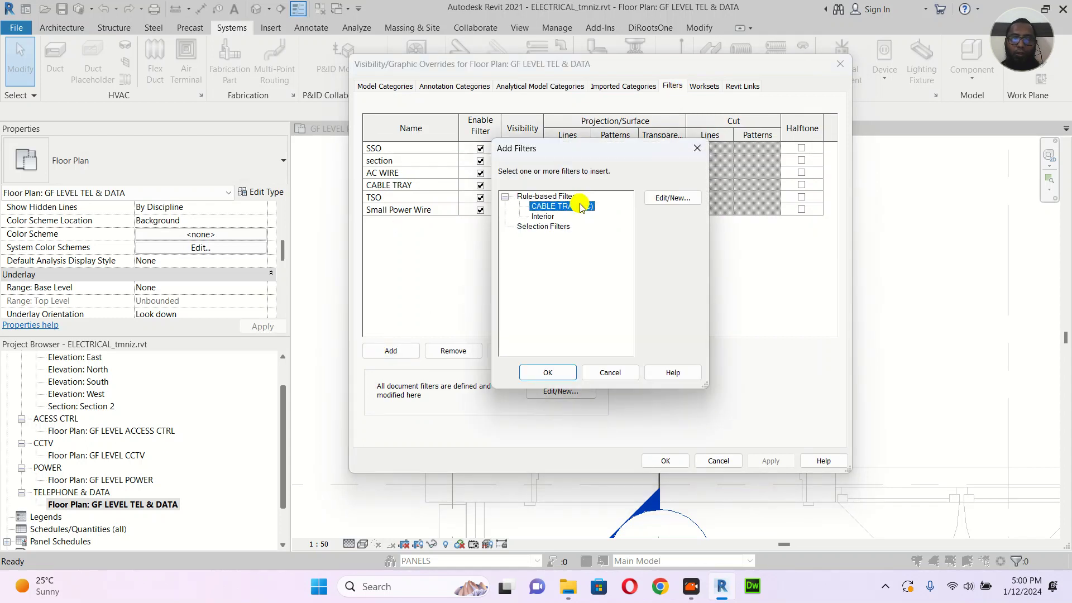
{"action": "double_click", "coordinate": [580, 206]}
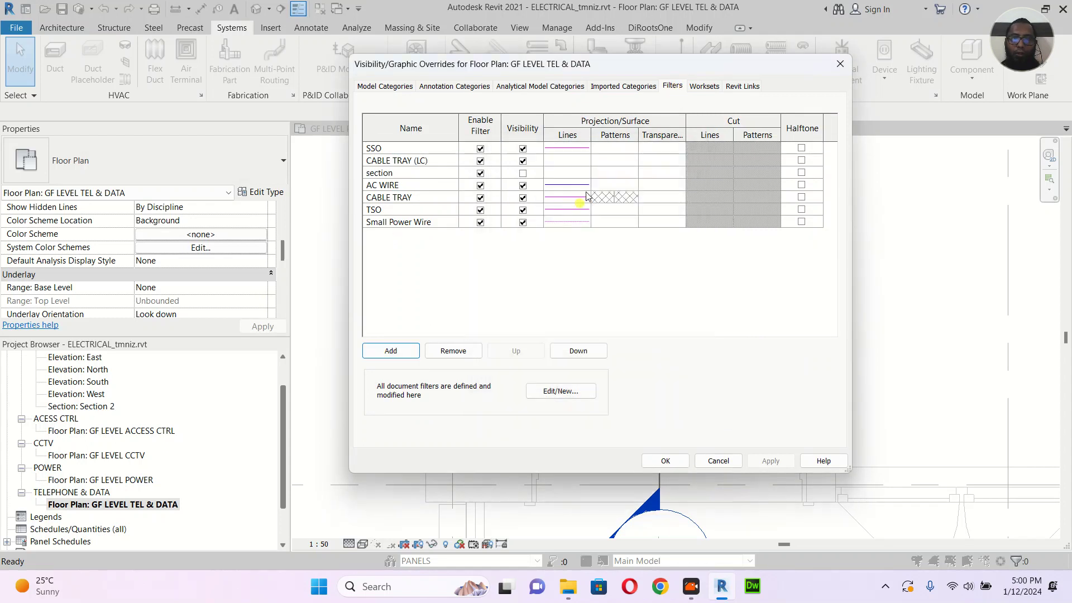
Step: In the TEL & DATA plan, override the CABLE TRAY (LC) projection line color to Blue, keeping pattern and weight at No Override
{"action": "left_click", "coordinate": [556, 161]}
{"action": "left_click", "coordinate": [565, 160]}
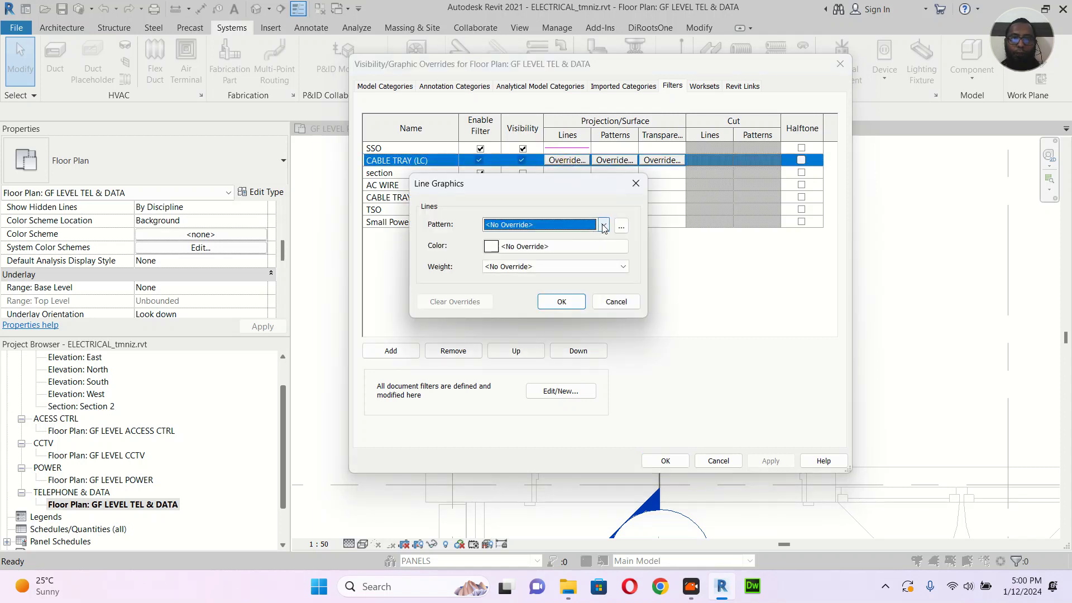
{"action": "left_click", "coordinate": [604, 247]}
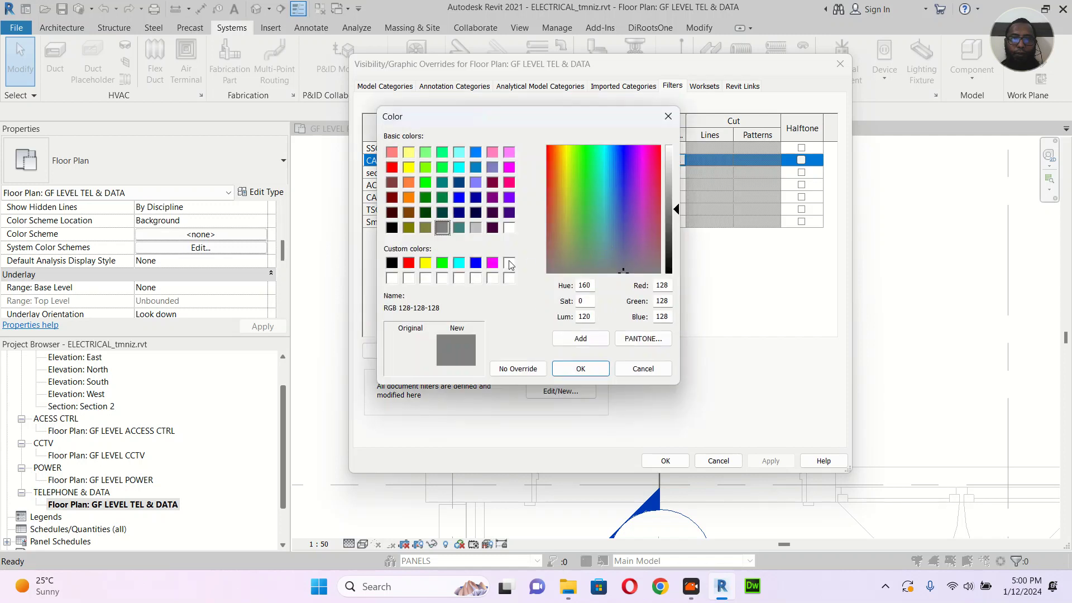
{"action": "left_click", "coordinate": [475, 263]}
{"action": "left_click", "coordinate": [582, 370]}
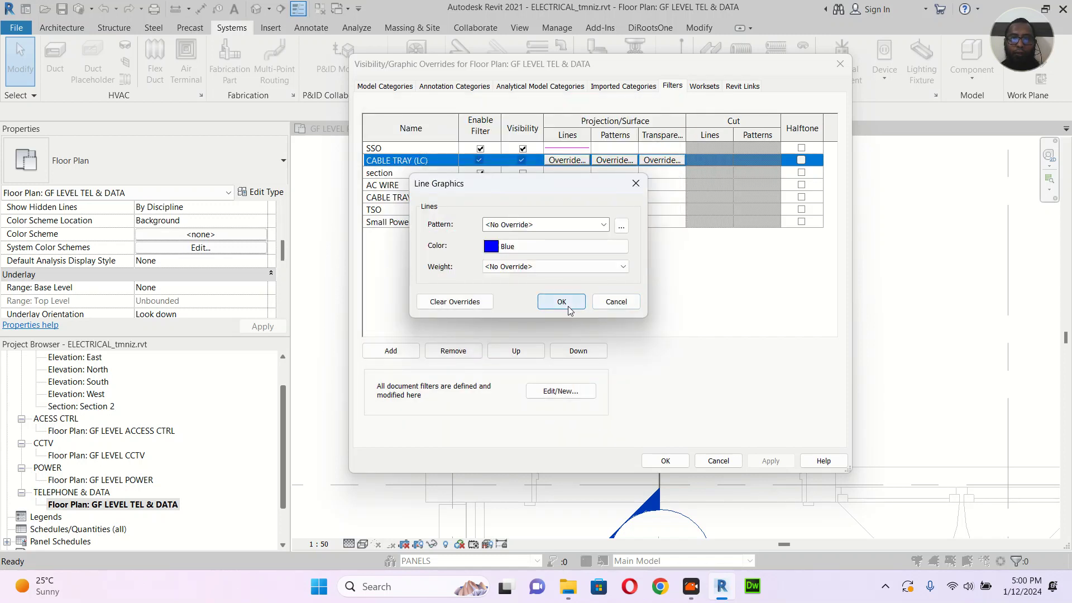
{"action": "left_click", "coordinate": [586, 269]}
{"action": "left_click", "coordinate": [585, 270]}
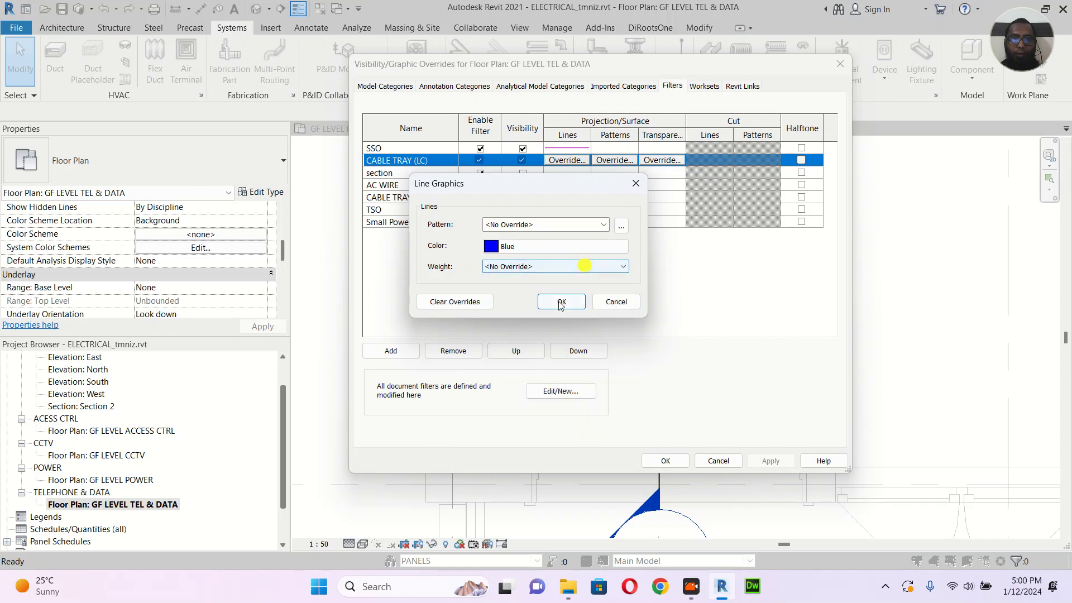
{"action": "left_click", "coordinate": [581, 226]}
{"action": "left_click", "coordinate": [584, 225]}
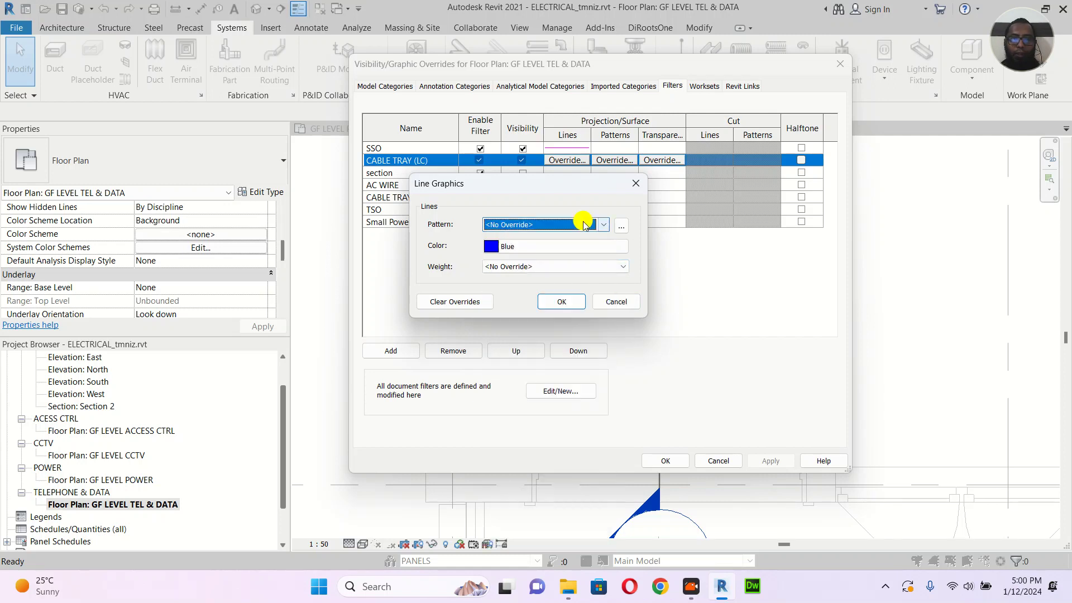
{"action": "left_click", "coordinate": [560, 304]}
Step: Override the CABLE TRAY (LC) foreground surface pattern with the densest diagonal crosshatch in Blue
{"action": "left_click", "coordinate": [609, 162]}
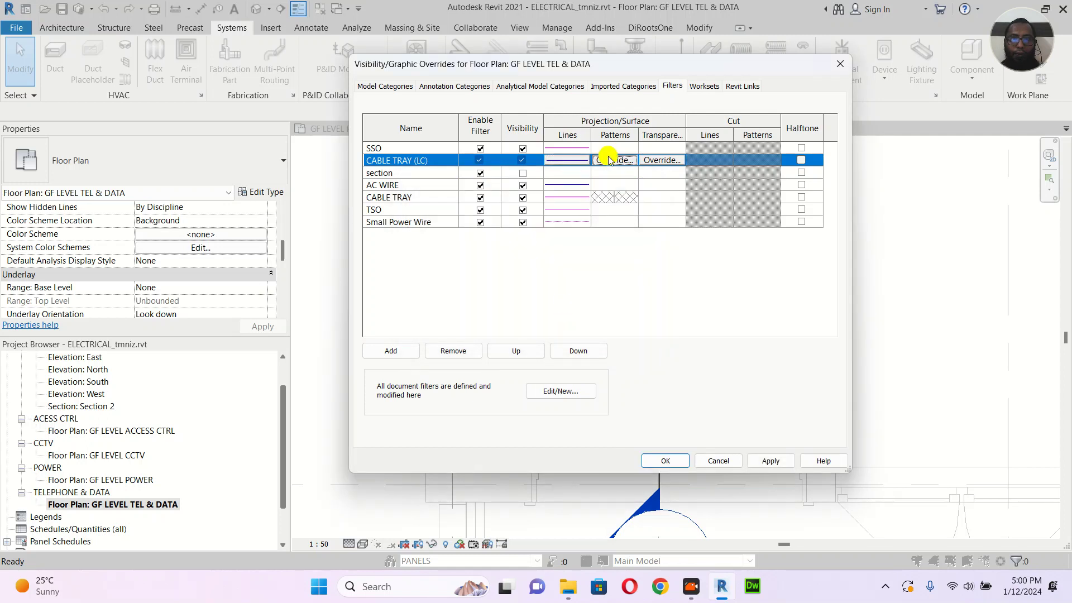
{"action": "left_click", "coordinate": [636, 246]}
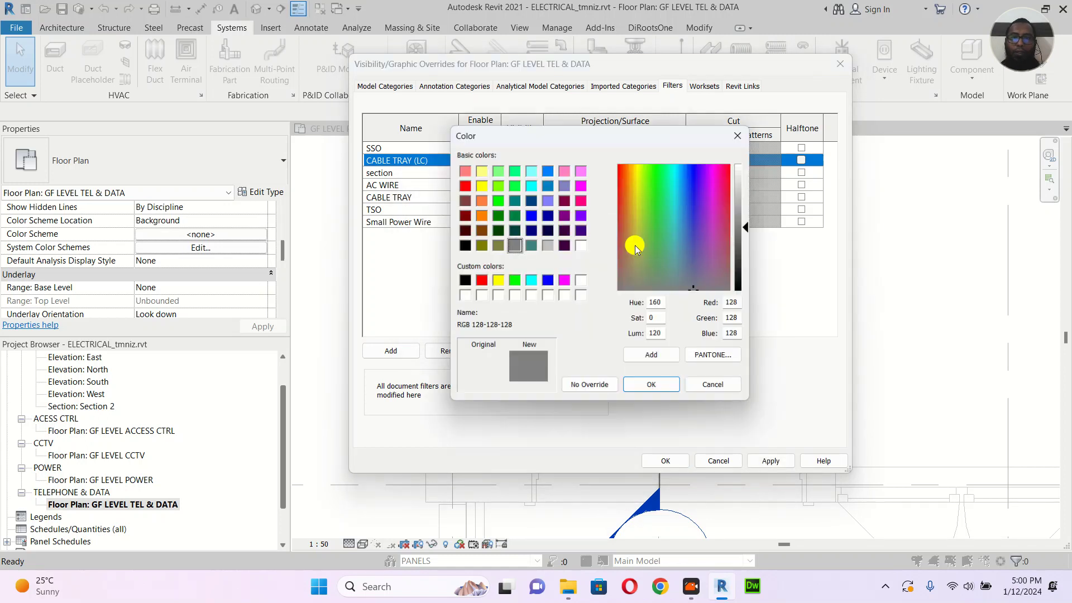
{"action": "left_click", "coordinate": [548, 281]}
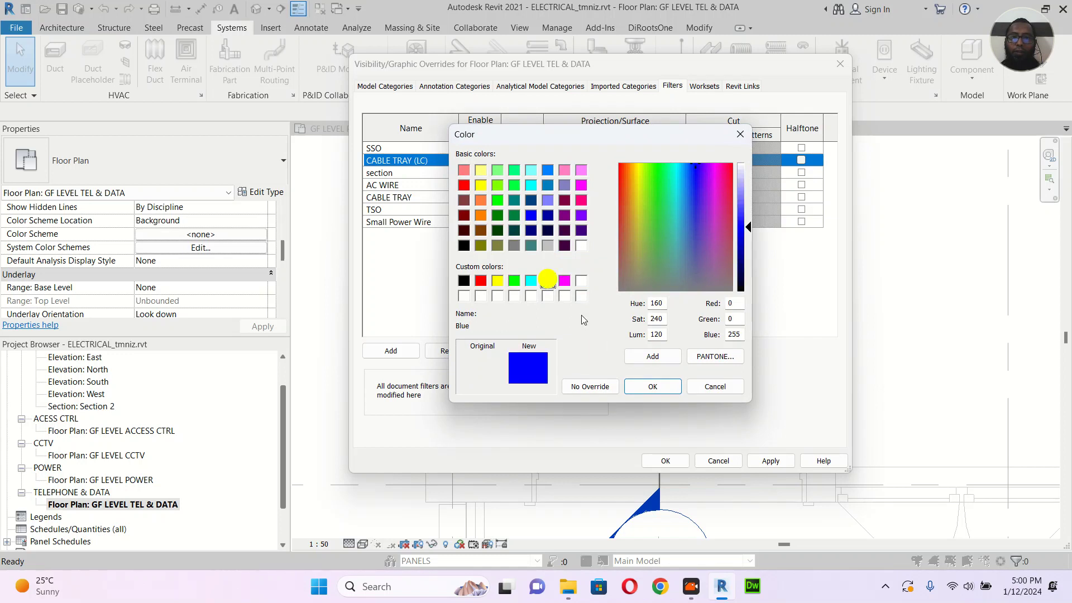
{"action": "left_click", "coordinate": [643, 384]}
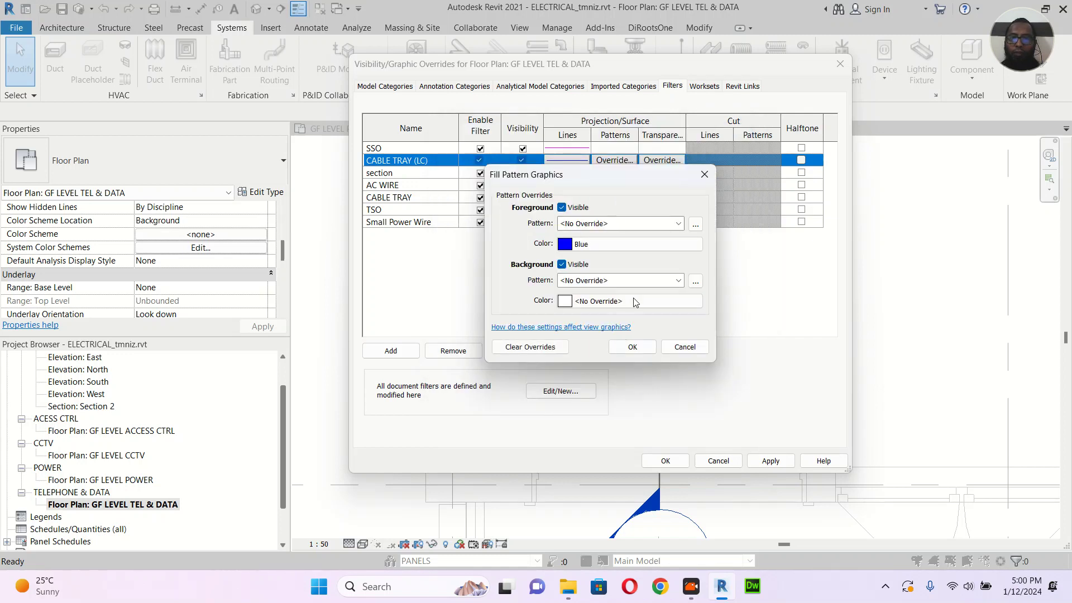
{"action": "left_click", "coordinate": [655, 225]}
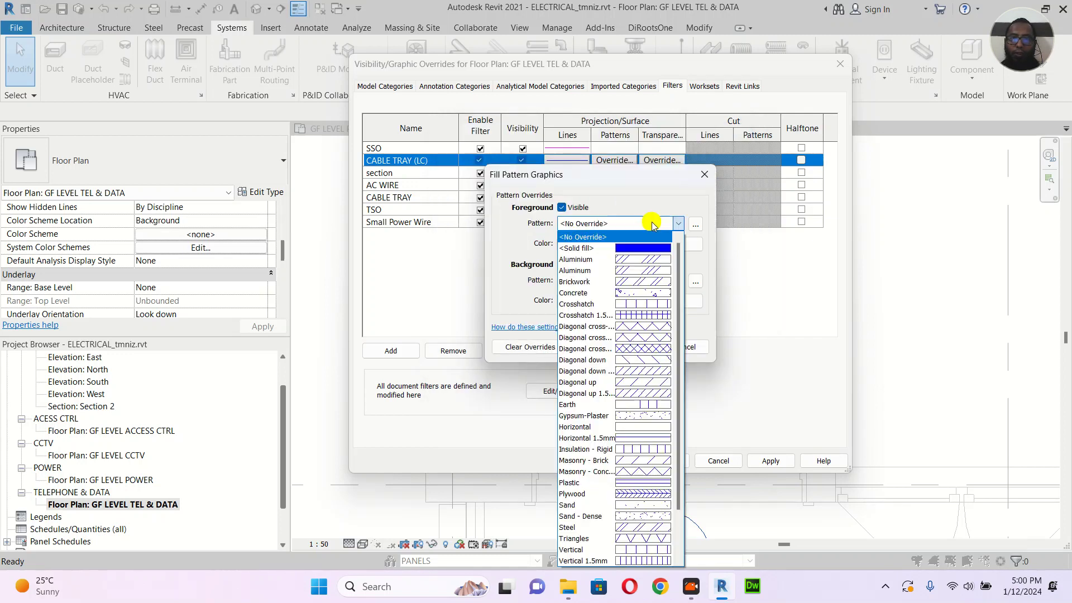
{"action": "left_click", "coordinate": [652, 348]}
Step: Give the CABLE TRAY (LC) background pattern the densest diagonal crosshatch in Blue, and apply the overrides to the TEL & DATA plan
{"action": "left_click", "coordinate": [640, 297]}
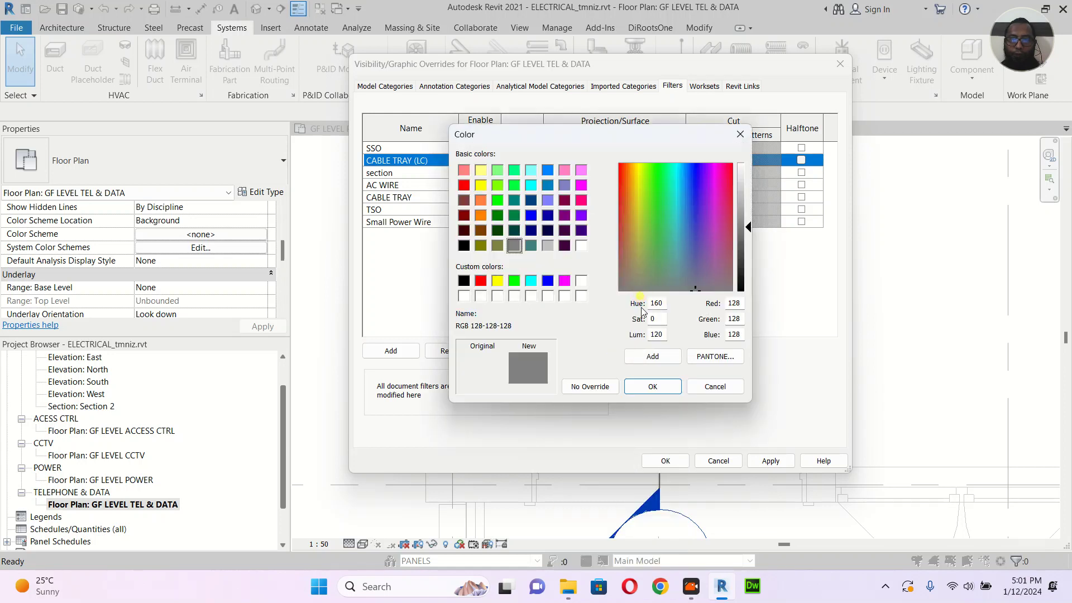
{"action": "left_click", "coordinate": [547, 281]}
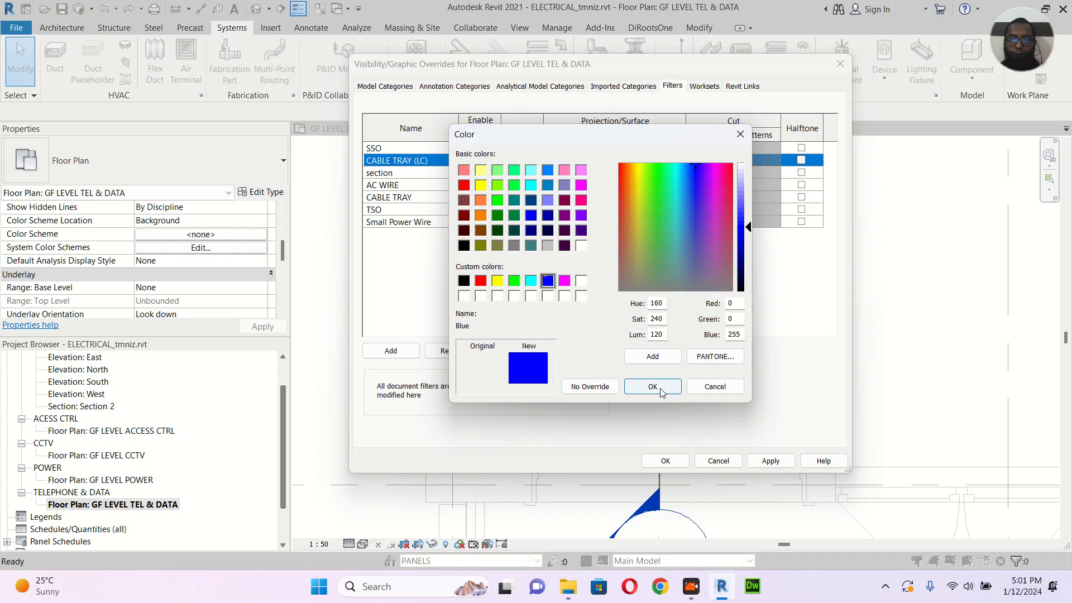
{"action": "left_click", "coordinate": [661, 389]}
{"action": "left_click", "coordinate": [663, 279]}
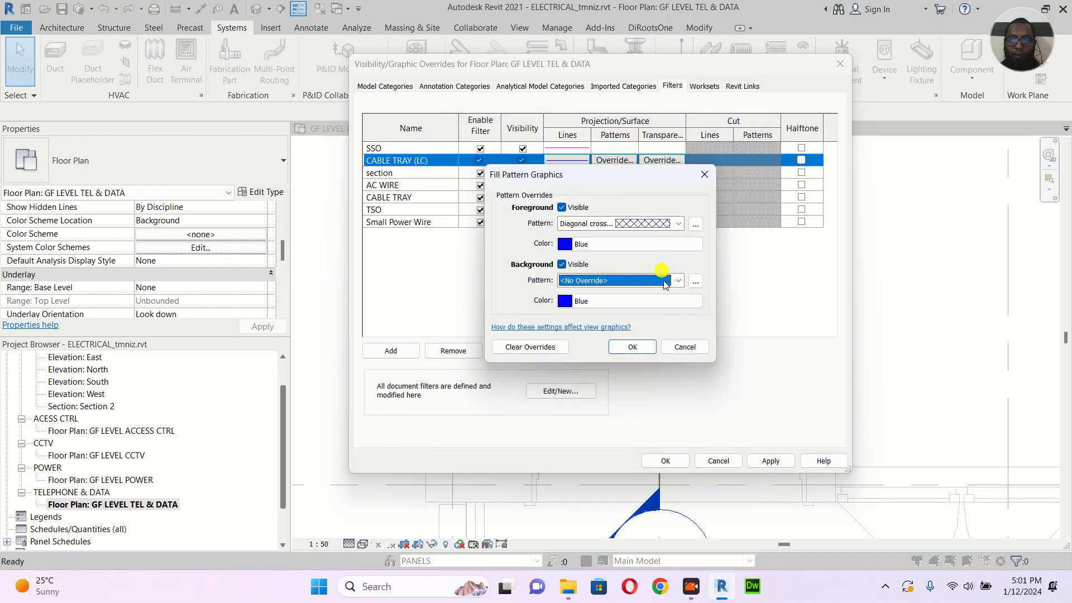
{"action": "left_click", "coordinate": [652, 117]}
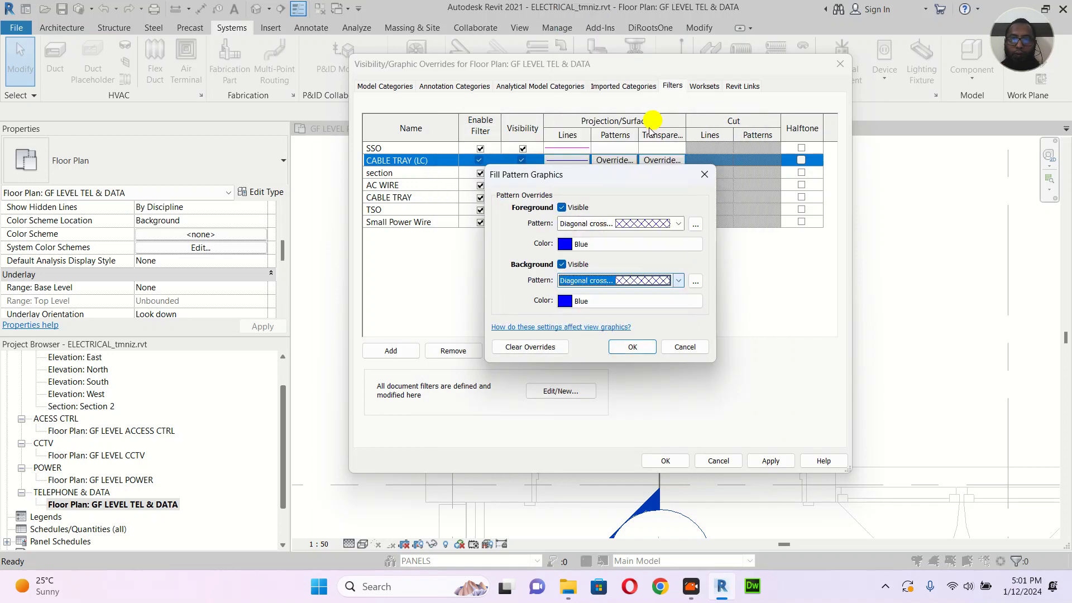
{"action": "left_click", "coordinate": [638, 348]}
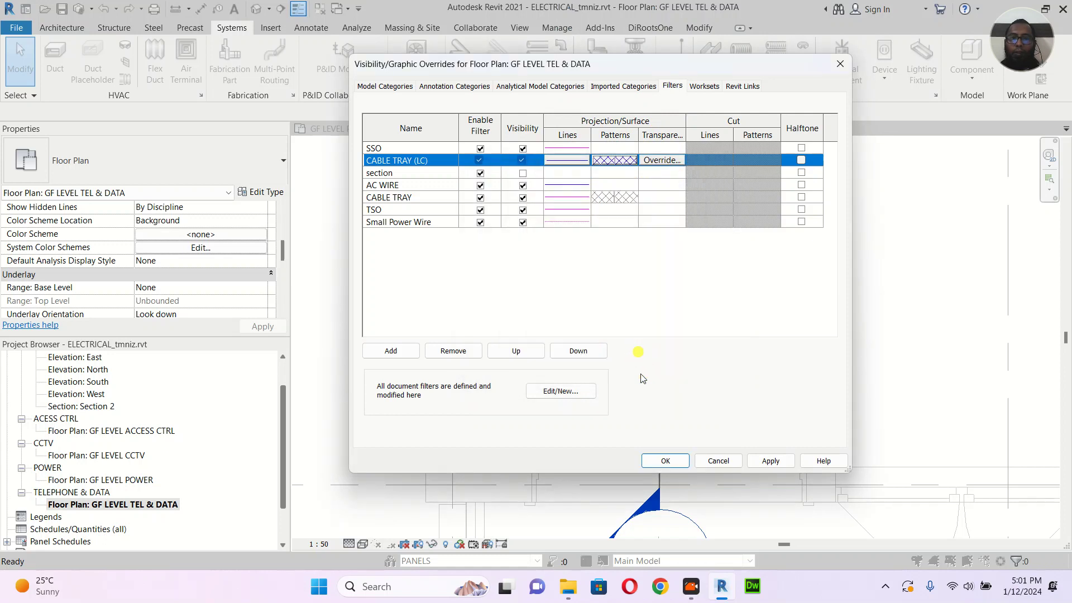
{"action": "left_click", "coordinate": [769, 464]}
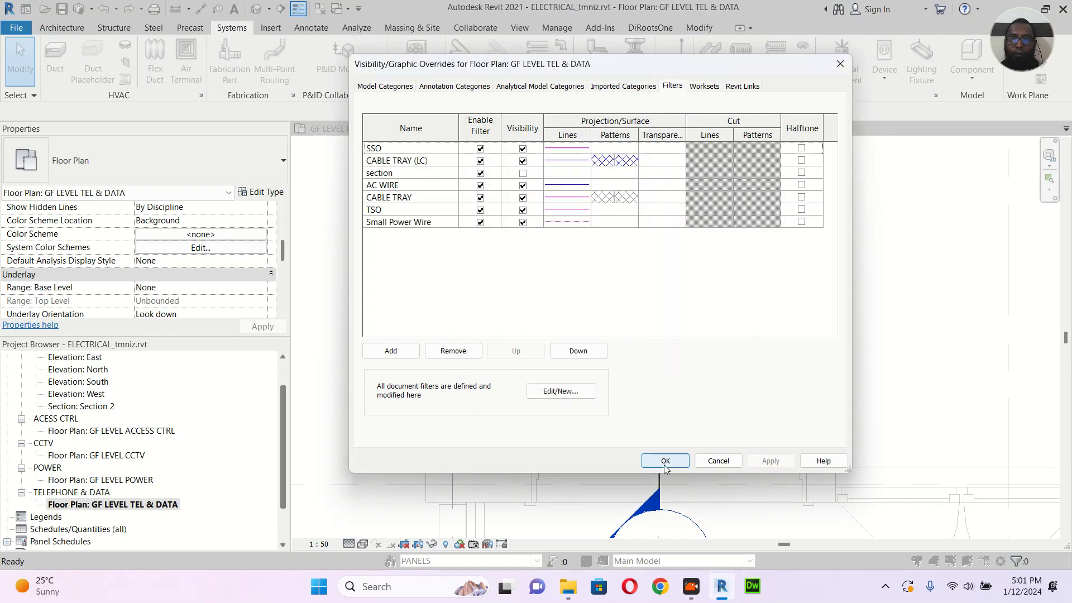
{"action": "left_click", "coordinate": [665, 461]}
{"action": "scroll", "coordinate": [208, 258], "scroll_direction": "down", "scroll_amount": 2}
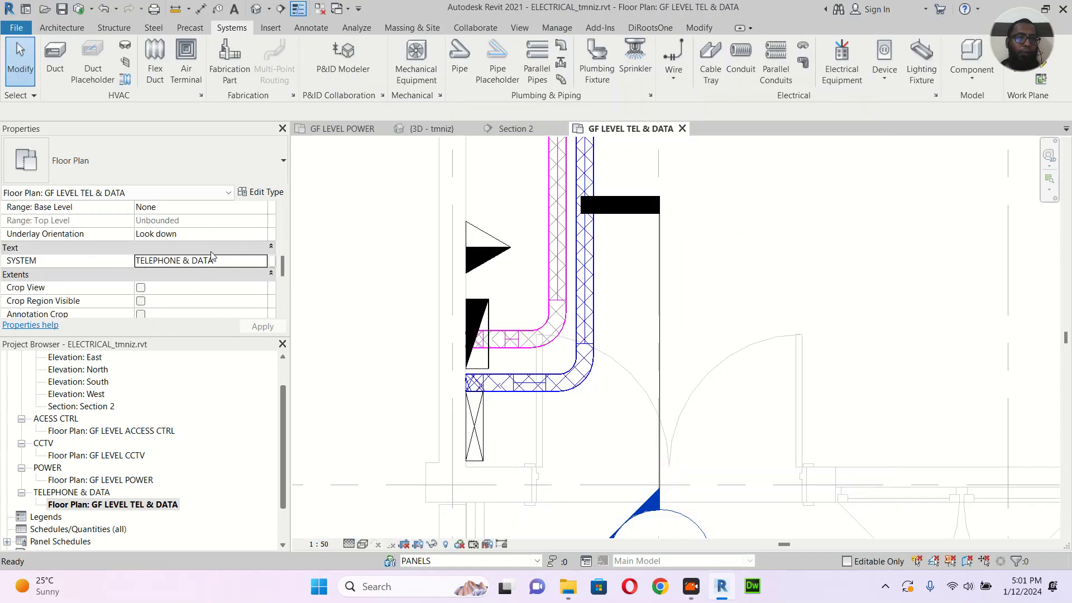
{"action": "scroll", "coordinate": [215, 263], "scroll_direction": "down", "scroll_amount": 3}
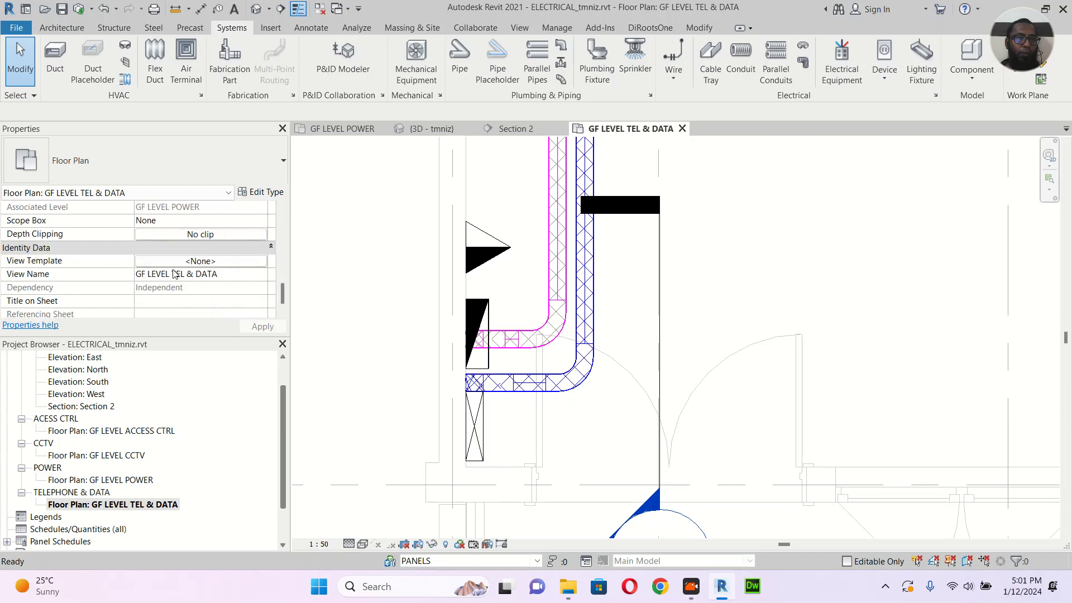
{"action": "left_click", "coordinate": [246, 260]}
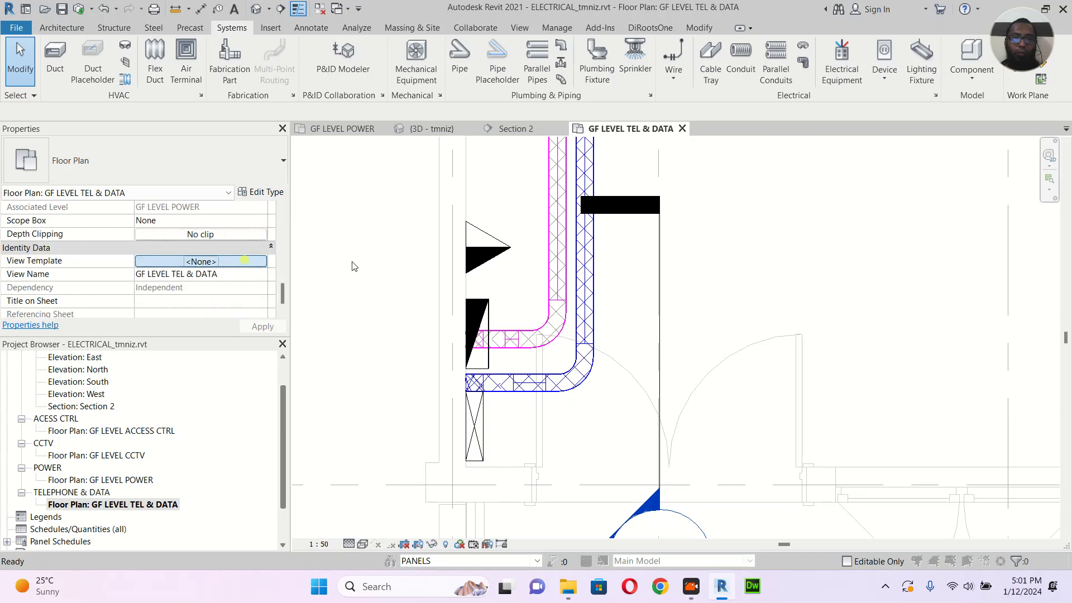
{"action": "left_click", "coordinate": [371, 308]}
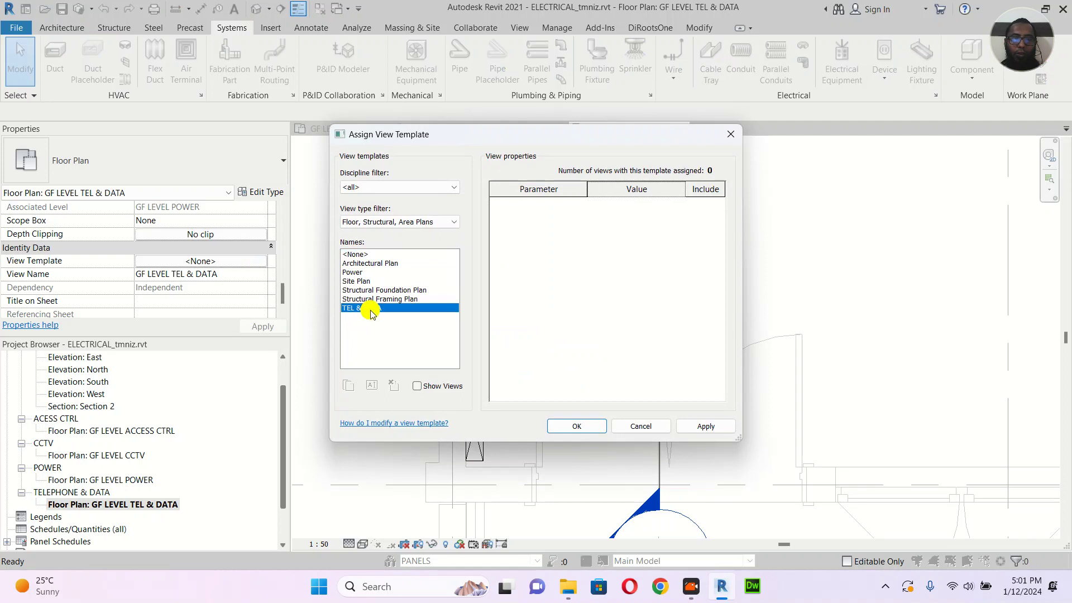
{"action": "left_click", "coordinate": [642, 427]}
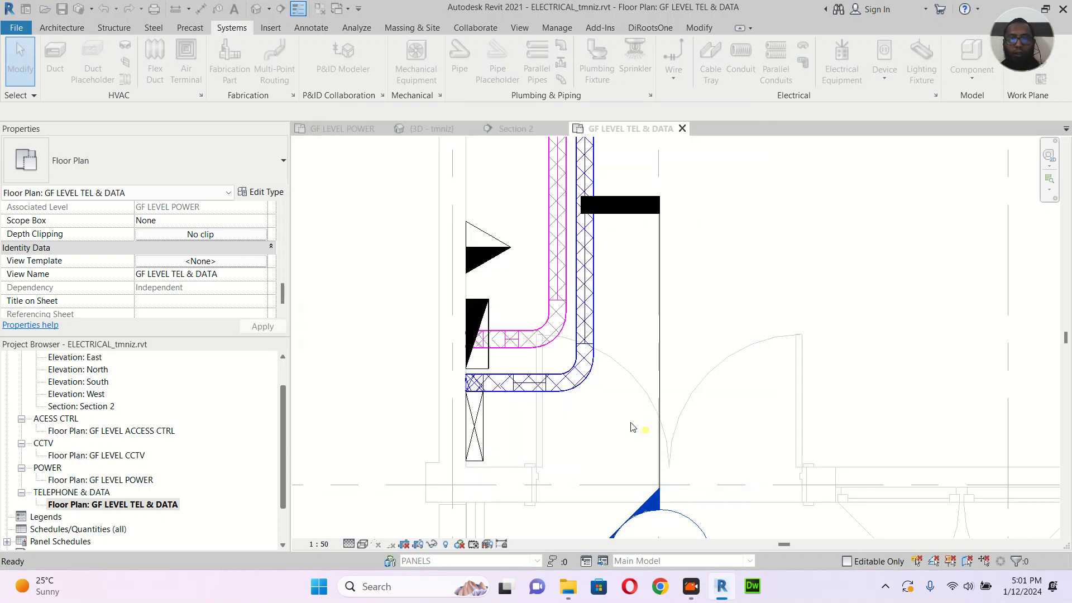
Step: Create a view template named TEL & DATA from the current TEL & DATA floor plan
{"action": "scroll", "coordinate": [726, 300], "scroll_direction": "down", "scroll_amount": 3}
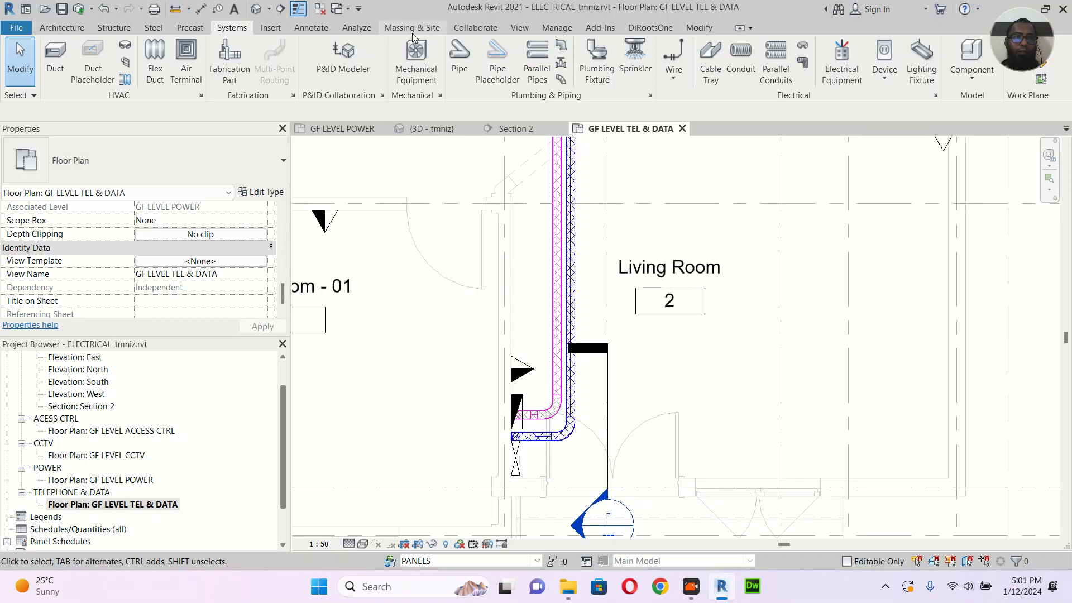
{"action": "left_click", "coordinate": [520, 28]}
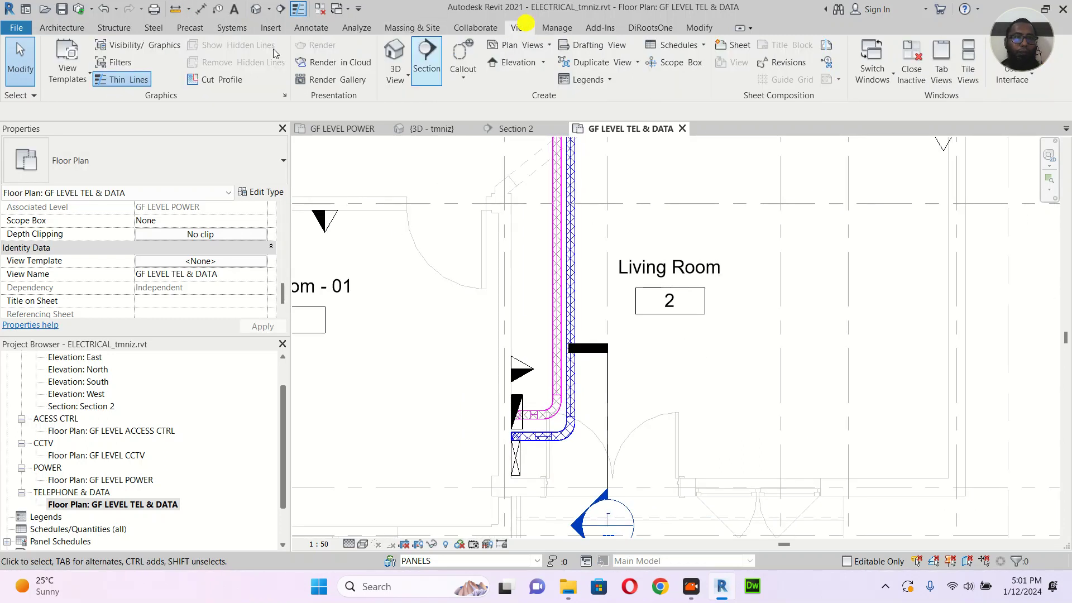
{"action": "left_click", "coordinate": [71, 73]}
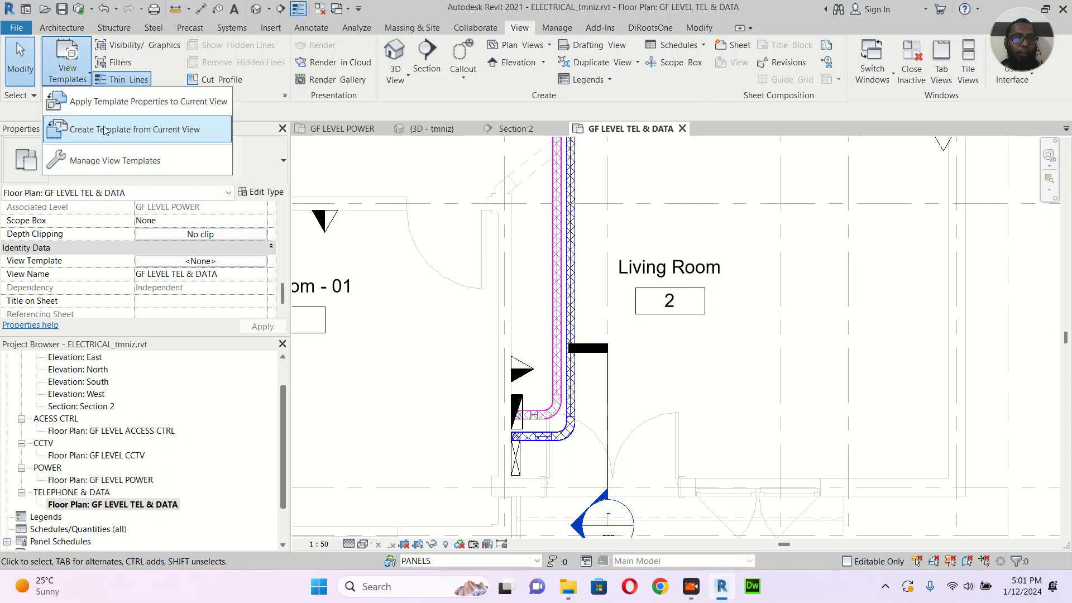
{"action": "left_click", "coordinate": [140, 134]}
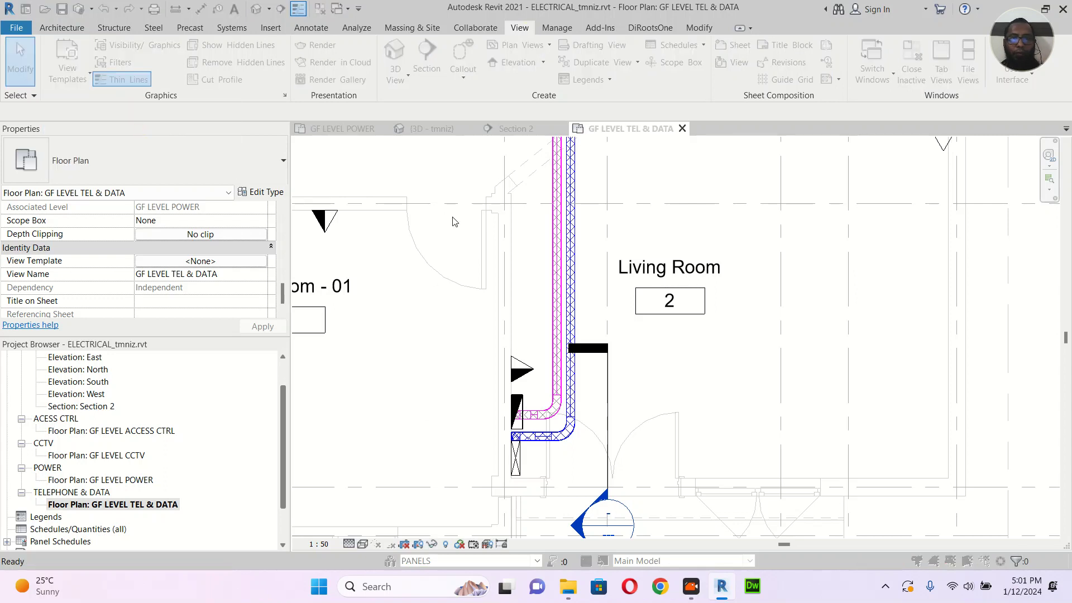
{"action": "type", "text": "TEL & DATA"}
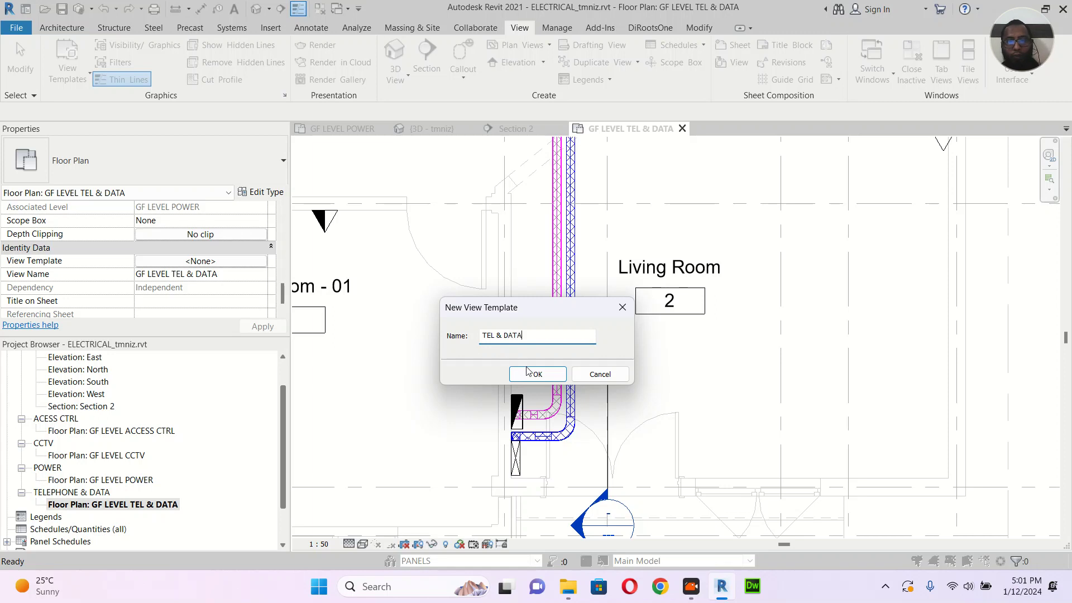
{"action": "left_click", "coordinate": [528, 372]}
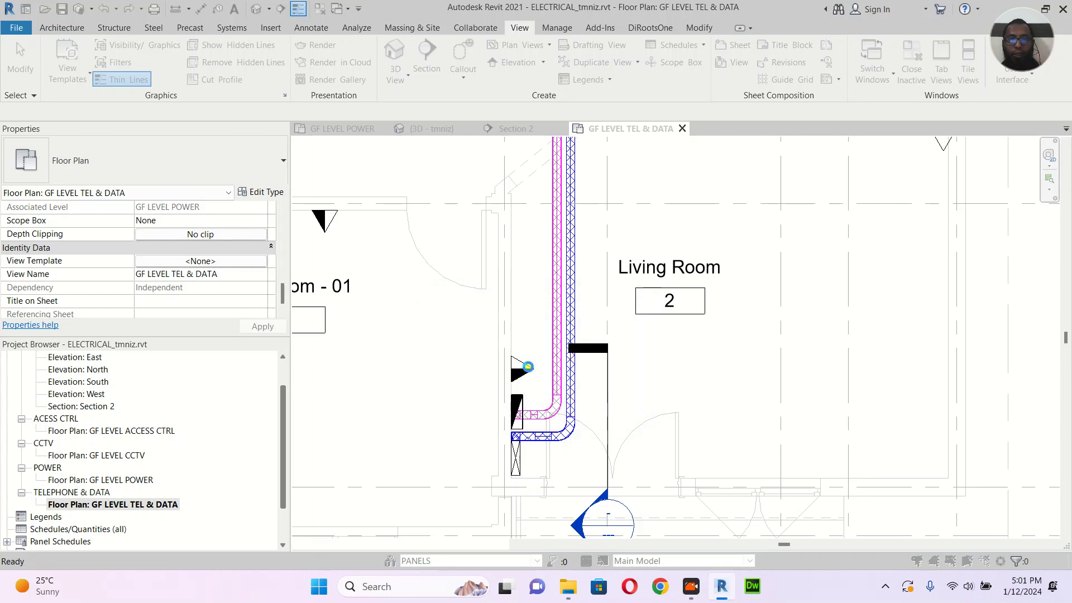
{"action": "left_click", "coordinate": [513, 308]}
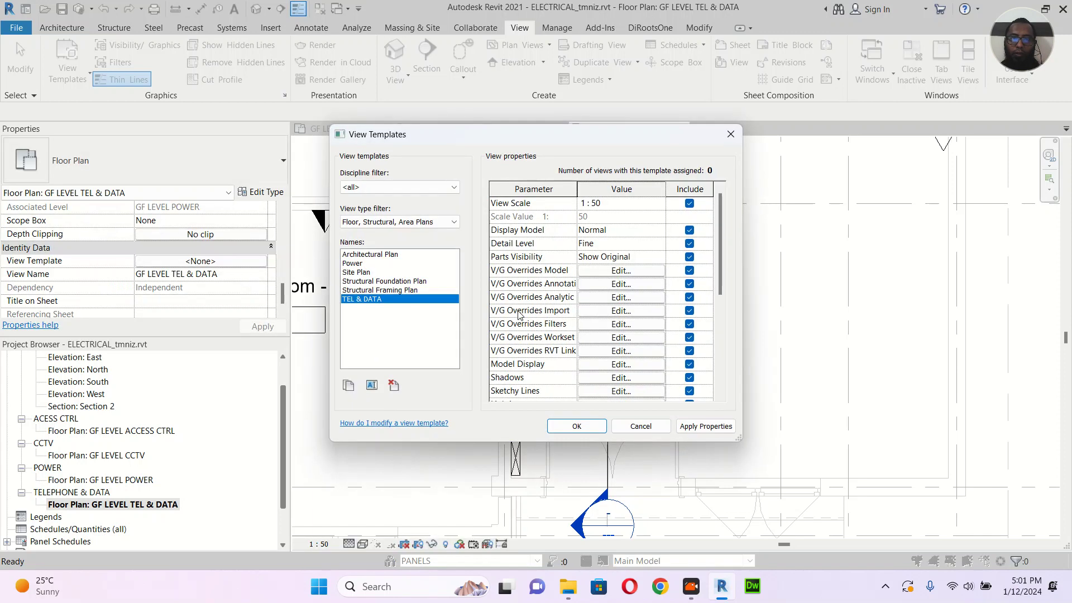
Step: Exclude Display Model, Detail Level and Parts Visibility from the TEL & DATA view template and accept it
{"action": "left_click", "coordinate": [689, 231]}
{"action": "left_click", "coordinate": [689, 244]}
{"action": "left_click", "coordinate": [688, 257]}
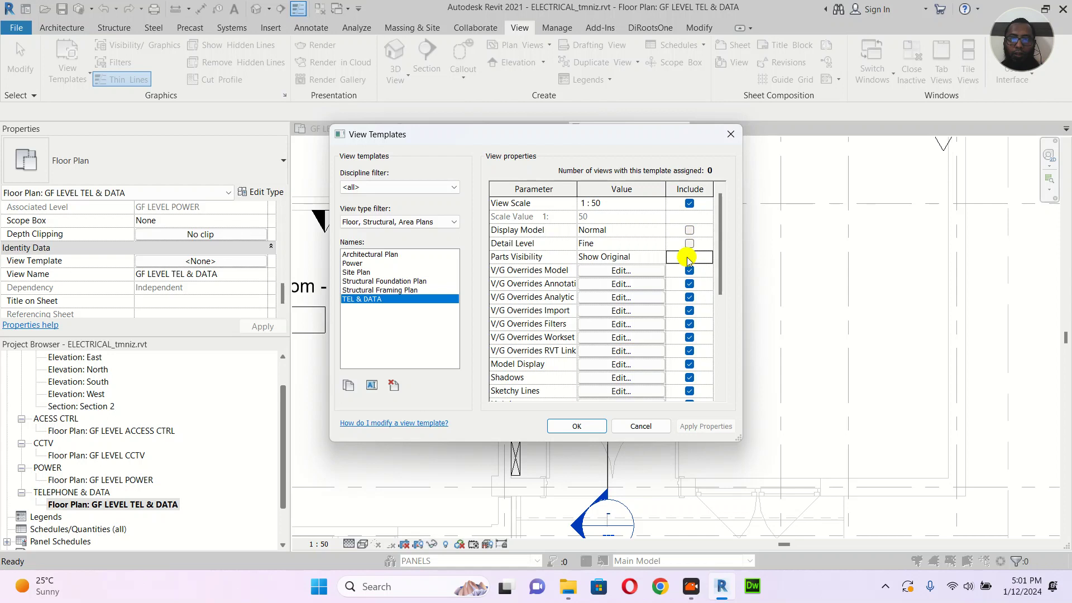
{"action": "left_click", "coordinate": [593, 424]}
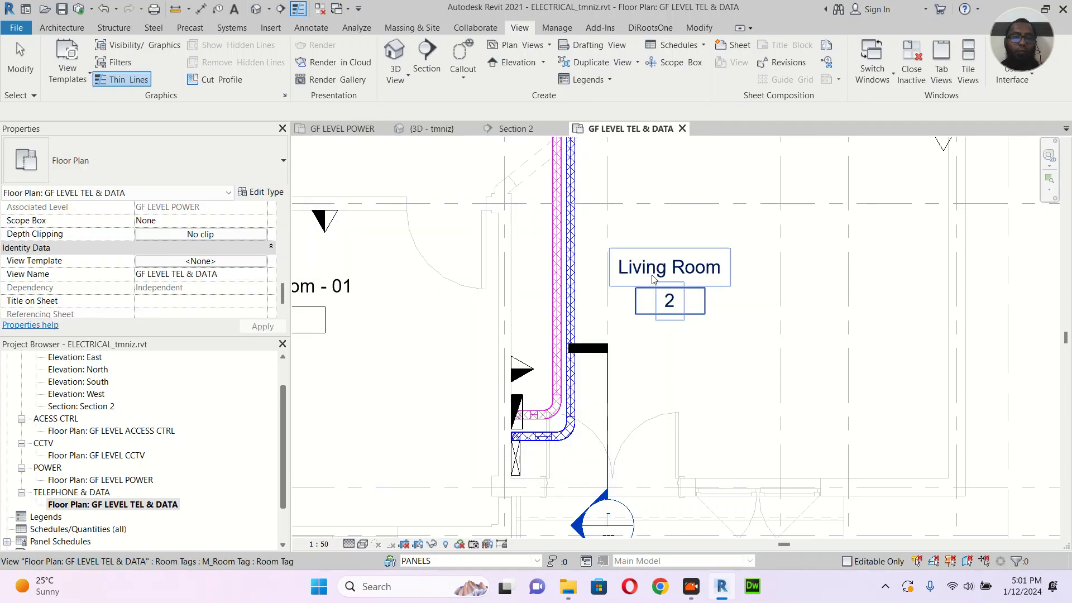
Step: Draw a Small Power Wire from the triangular outlet in Bed Room - 02 across to the blue cable tray, dismissing any save reminder
{"action": "scroll", "coordinate": [516, 290], "scroll_direction": "down", "scroll_amount": 5}
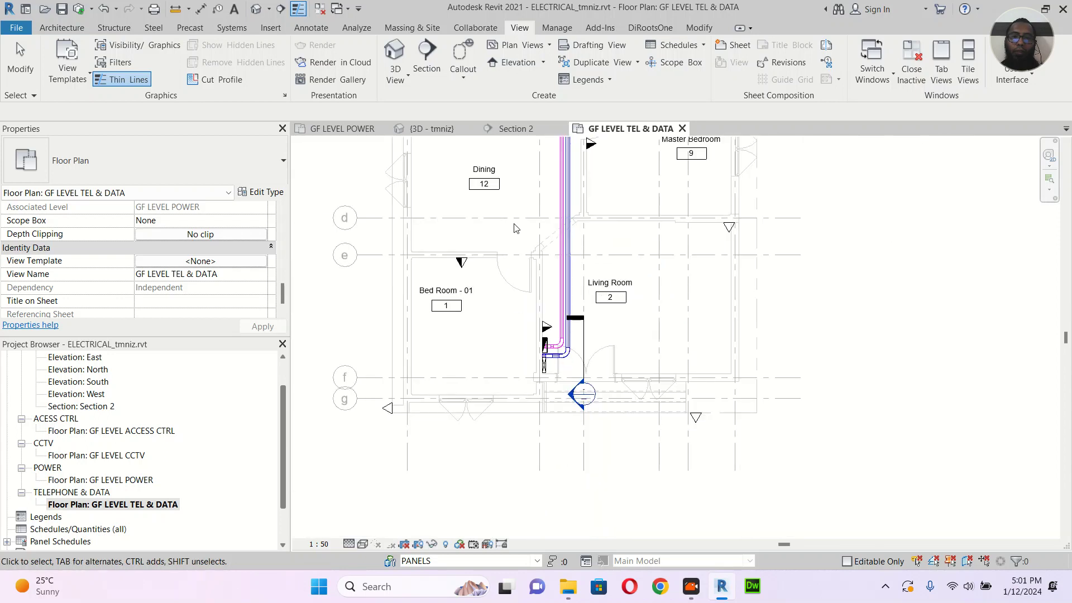
{"action": "middle_click_drag", "start_coordinate": [517, 259], "coordinate": [538, 391]}
{"action": "scroll", "coordinate": [579, 223], "scroll_direction": "up", "scroll_amount": 2}
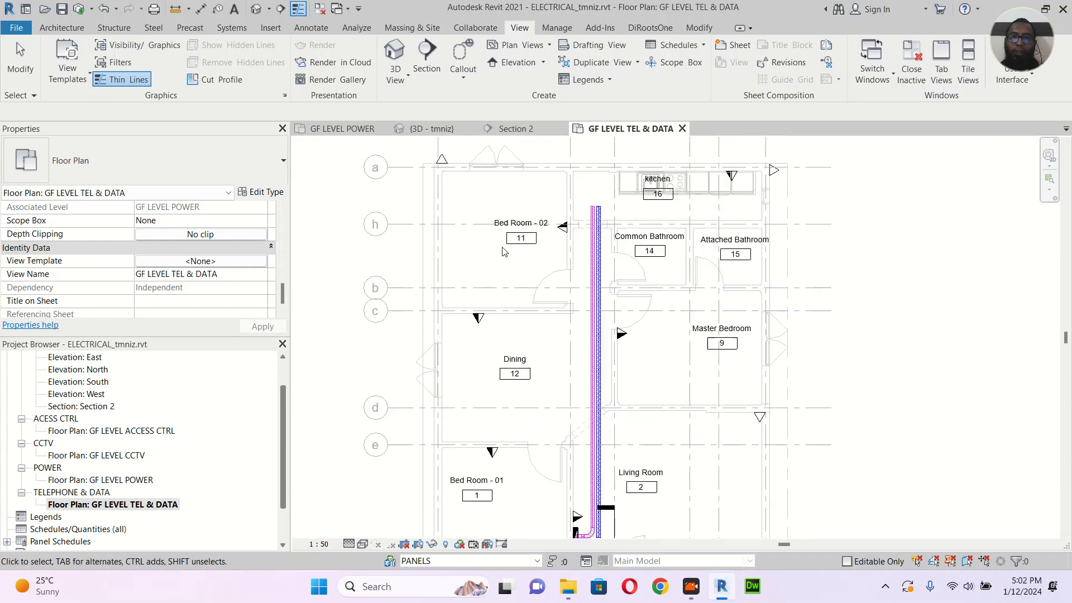
{"action": "scroll", "coordinate": [579, 223], "scroll_direction": "up", "scroll_amount": 4}
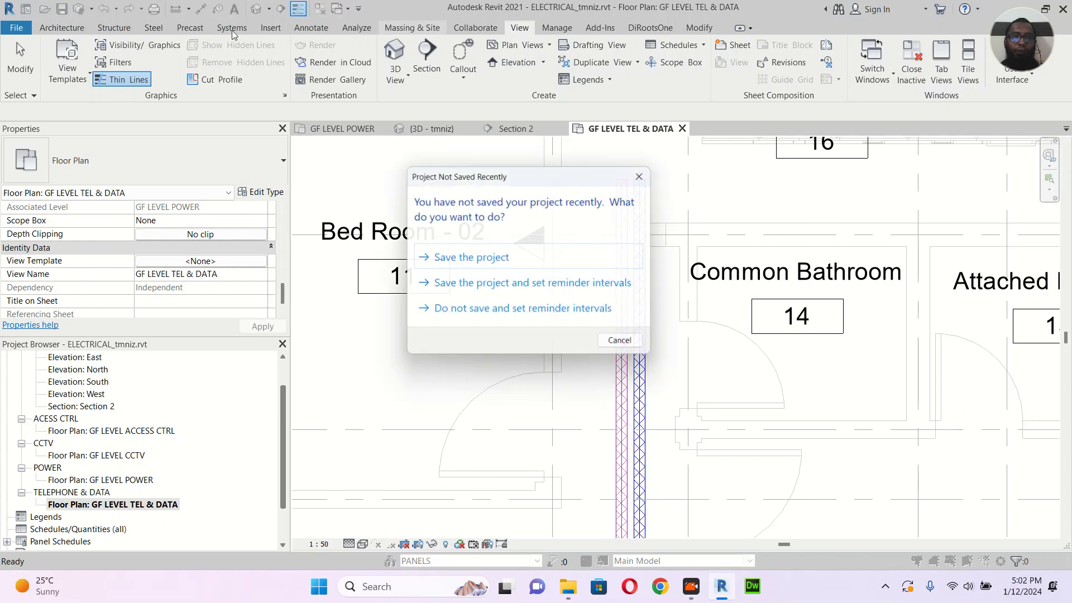
{"action": "left_click", "coordinate": [643, 173]}
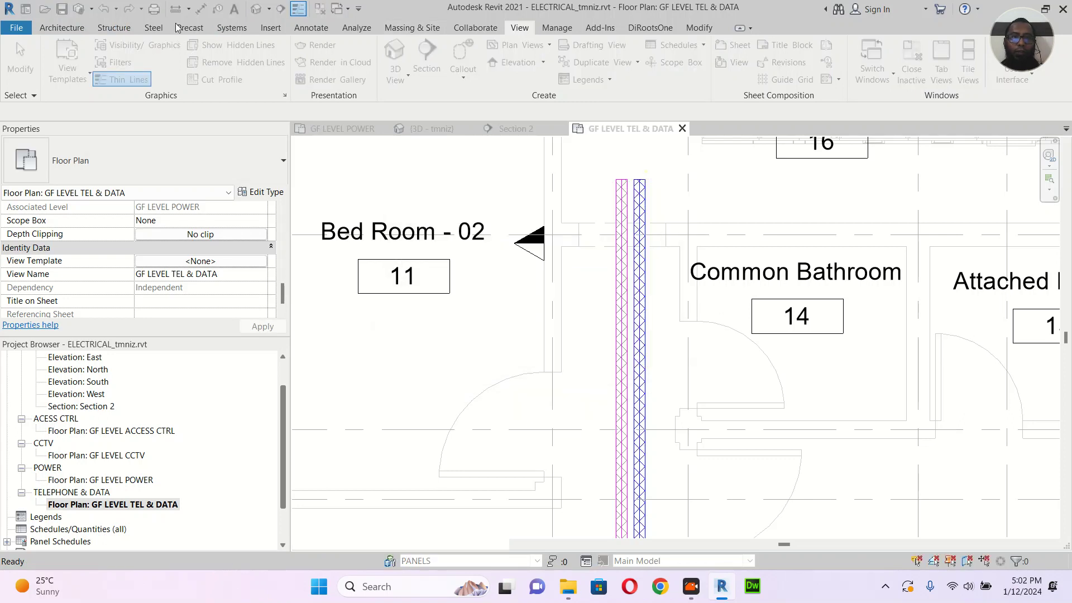
{"action": "left_click", "coordinate": [226, 29]}
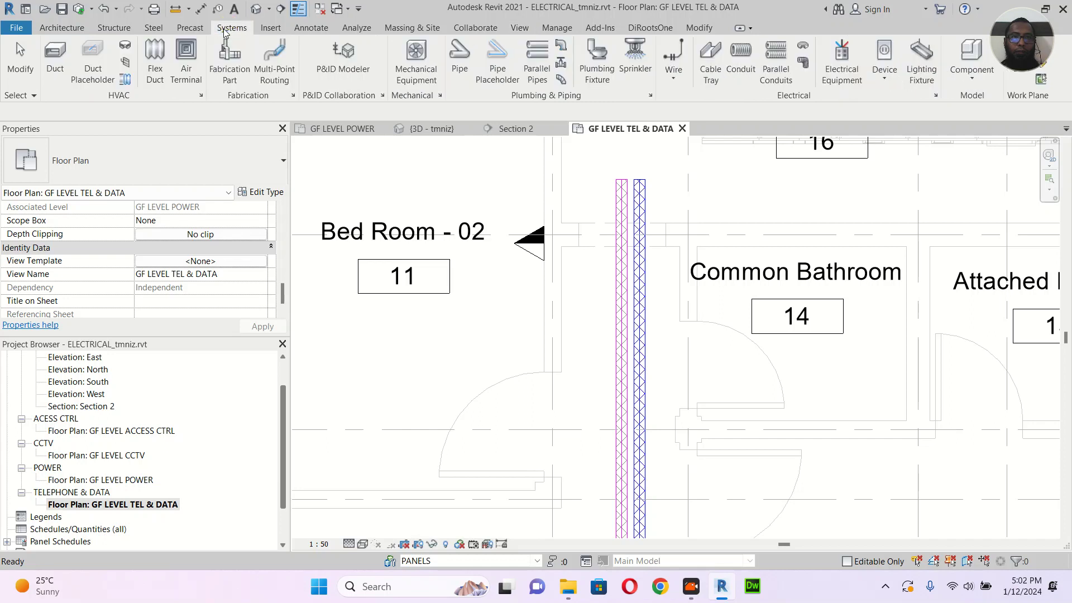
{"action": "left_click", "coordinate": [682, 50]}
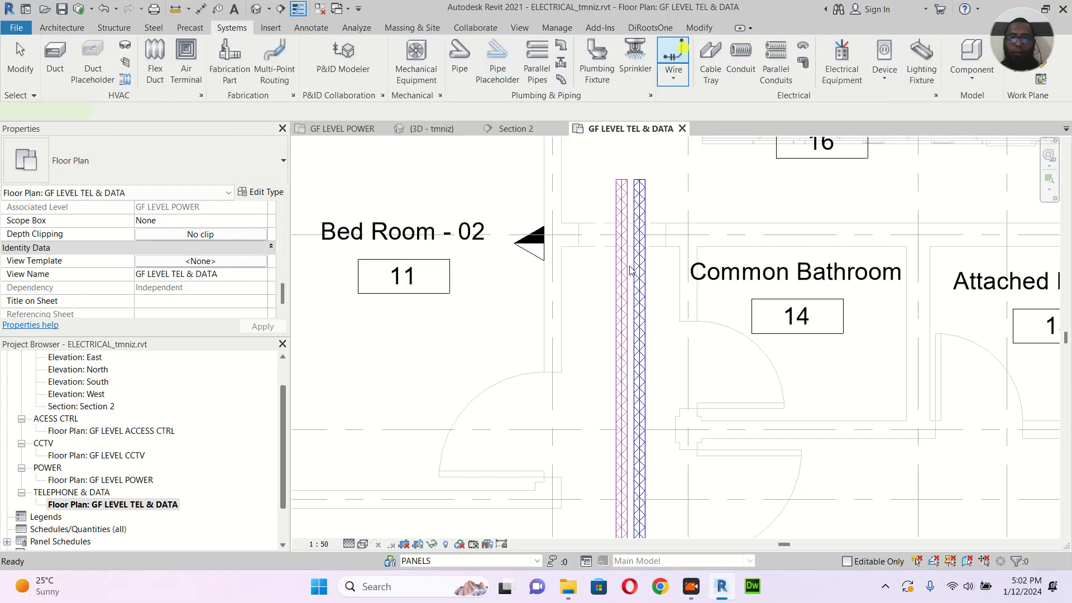
{"action": "left_click", "coordinate": [541, 243]}
{"action": "scroll", "coordinate": [641, 246], "scroll_direction": "up", "scroll_amount": 2}
{"action": "scroll", "coordinate": [641, 247], "scroll_direction": "up", "scroll_amount": 2}
{"action": "left_click", "coordinate": [611, 270]}
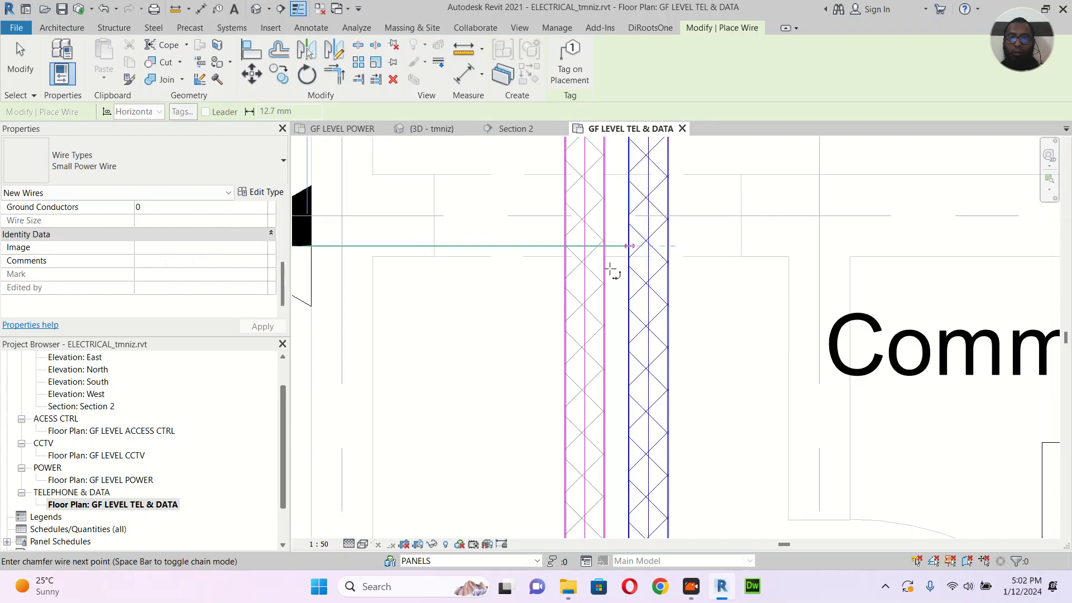
{"action": "key", "text": "Escape"}
{"action": "key", "text": "Escape"}
Step: Move the tray-side end of the Bed Room - 02 outlet's wire onto the magenta cable tray
{"action": "scroll", "coordinate": [613, 276], "scroll_direction": "down", "scroll_amount": 2}
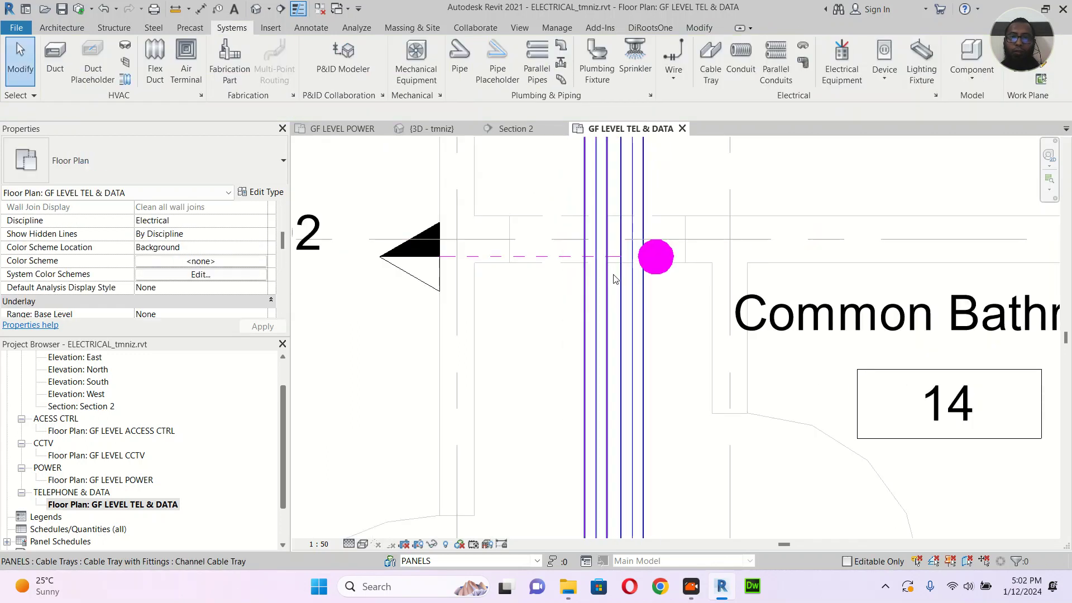
{"action": "scroll", "coordinate": [620, 268], "scroll_direction": "down", "scroll_amount": 2}
{"action": "left_click", "coordinate": [658, 259]}
{"action": "scroll", "coordinate": [658, 259], "scroll_direction": "up", "scroll_amount": 2}
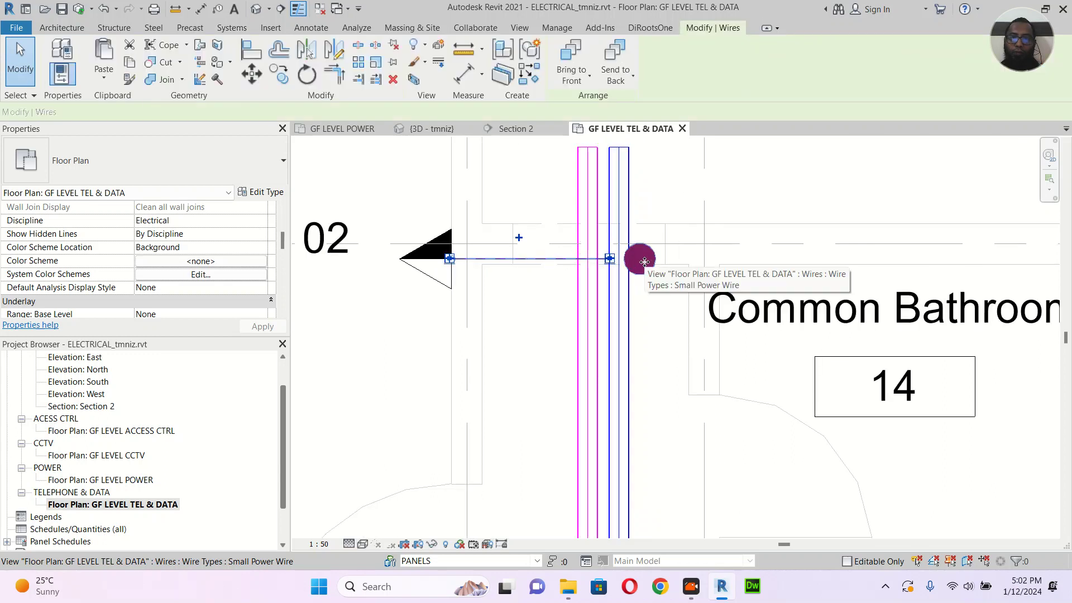
{"action": "left_click_drag", "start_coordinate": [641, 259], "coordinate": [596, 259]}
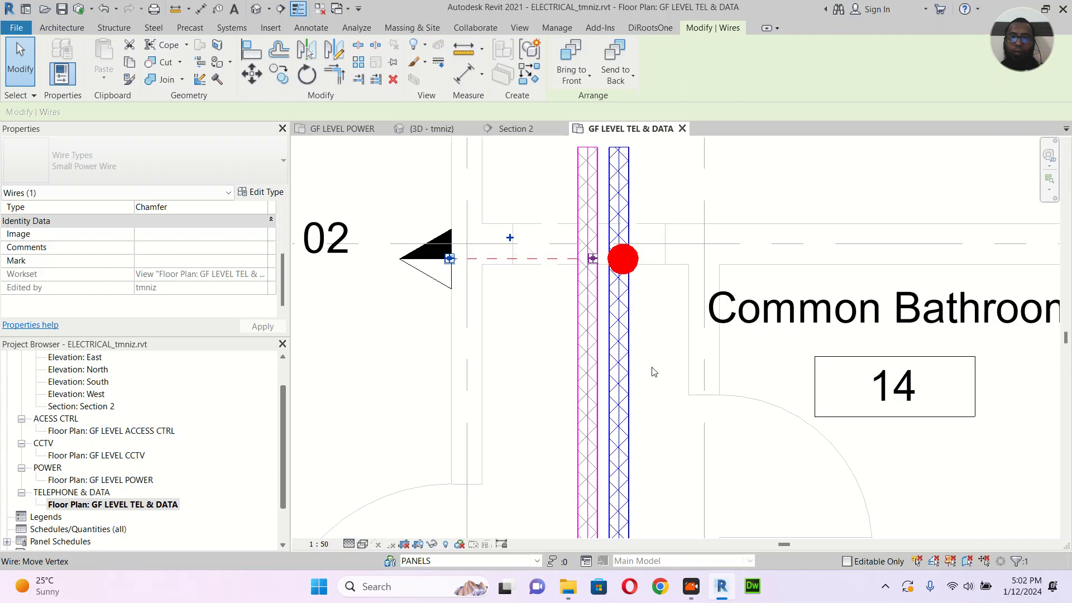
Step: Draw a chamfered Small Power Wire from the kitchen's half-filled outlet, down and across to the blue cable tray
{"action": "left_click", "coordinate": [672, 365]}
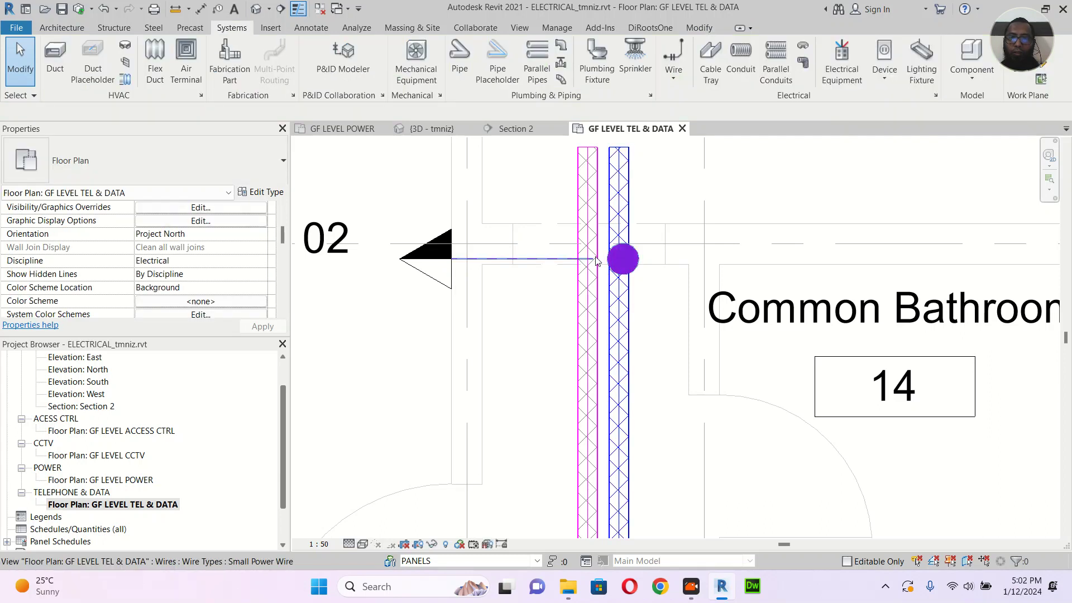
{"action": "scroll", "coordinate": [609, 266], "scroll_direction": "down", "scroll_amount": 6}
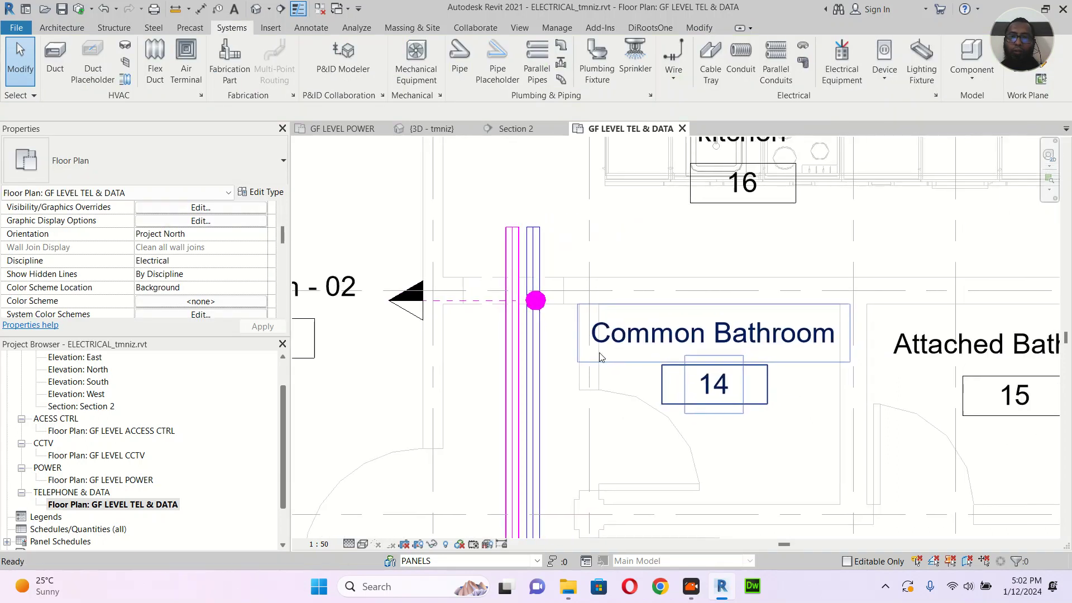
{"action": "scroll", "coordinate": [631, 348], "scroll_direction": "down", "scroll_amount": 2}
{"action": "key", "text": "c"}
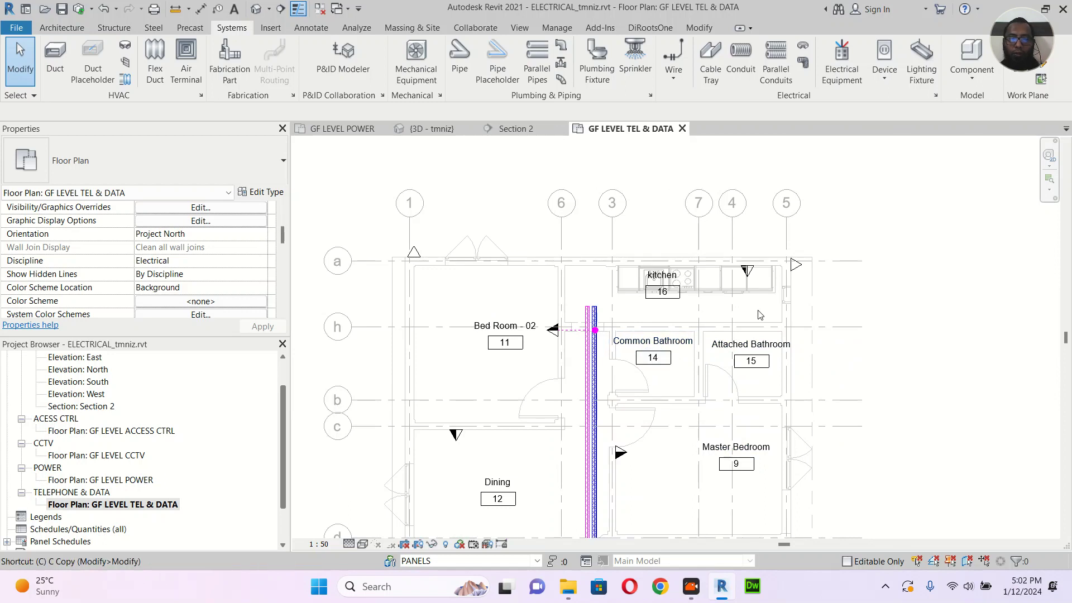
{"action": "key", "text": "w"}
{"action": "left_click", "coordinate": [747, 263]}
{"action": "scroll", "coordinate": [742, 315], "scroll_direction": "up", "scroll_amount": 4}
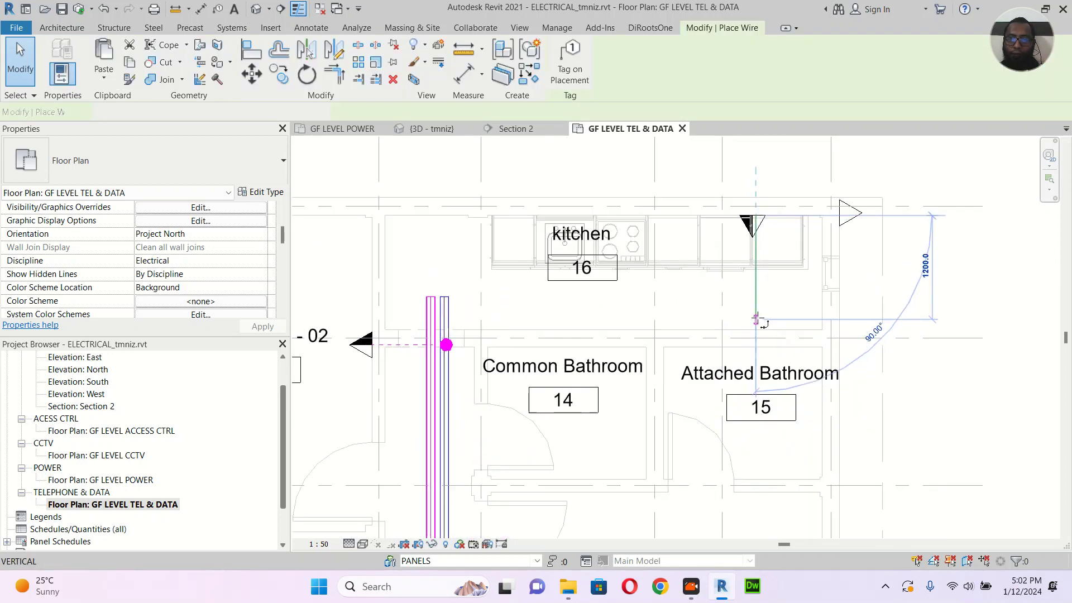
{"action": "left_click", "coordinate": [756, 319]}
{"action": "scroll", "coordinate": [456, 334], "scroll_direction": "up", "scroll_amount": 3}
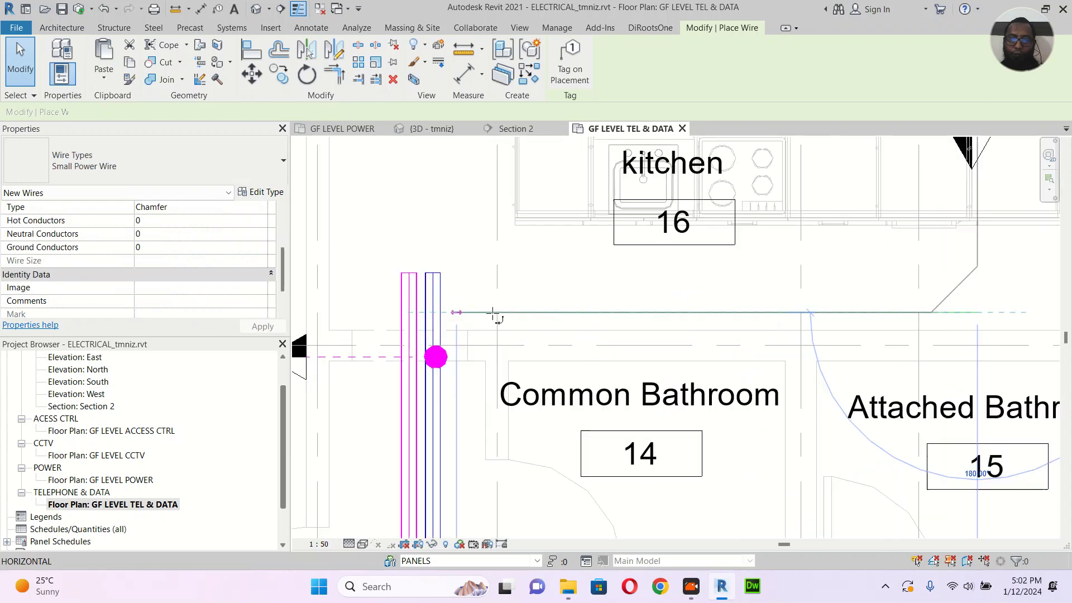
{"action": "left_click", "coordinate": [940, 310]}
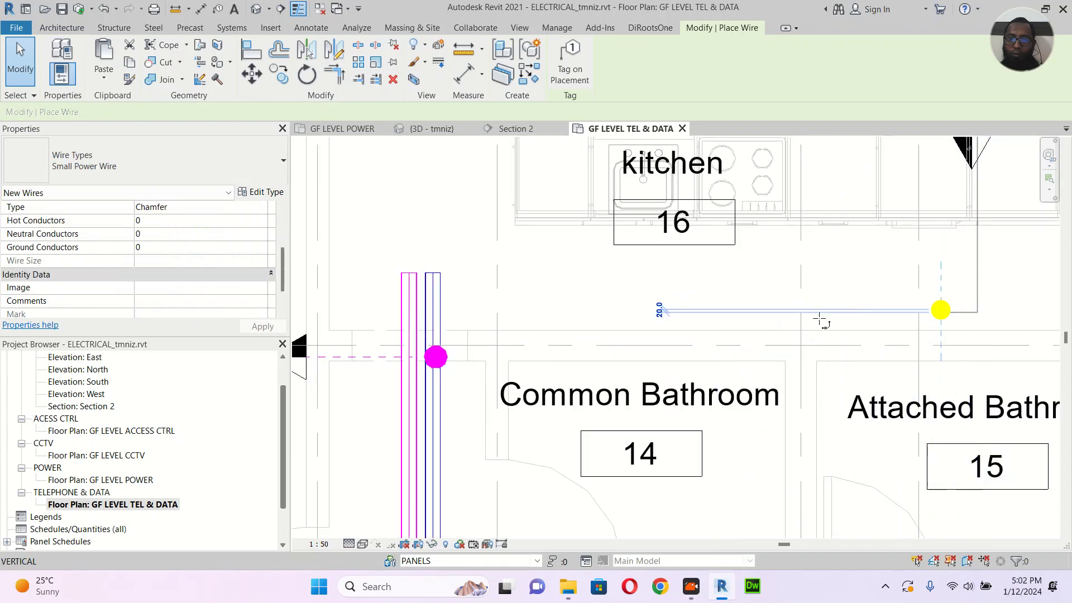
{"action": "left_click", "coordinate": [451, 307]}
{"action": "key", "text": "Escape"}
{"action": "key", "text": "Escape"}
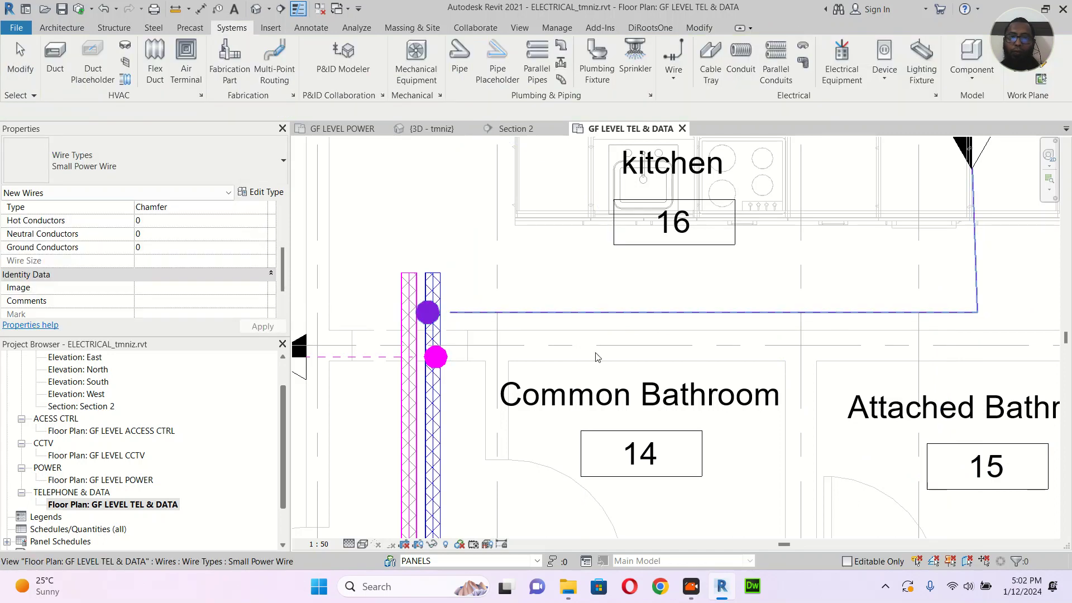
Step: Draw a short Small Power Wire from the Master Bedroom outlet beside the door toward the blue cable tray
{"action": "scroll", "coordinate": [479, 315], "scroll_direction": "down", "scroll_amount": 2}
{"action": "scroll", "coordinate": [537, 298], "scroll_direction": "down", "scroll_amount": 3}
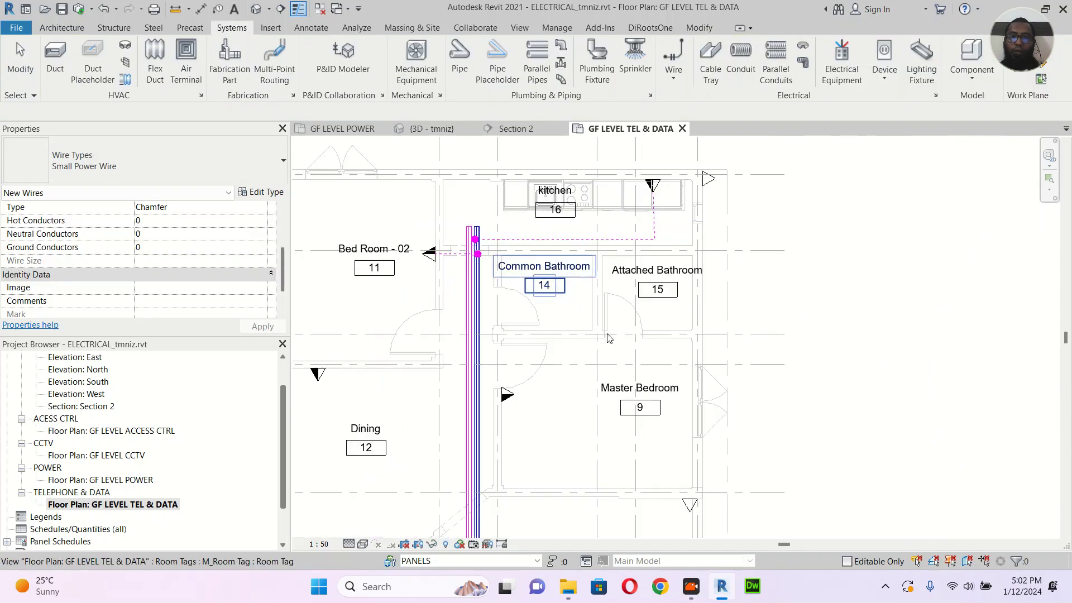
{"action": "scroll", "coordinate": [505, 368], "scroll_direction": "down", "scroll_amount": 2}
{"action": "scroll", "coordinate": [506, 377], "scroll_direction": "up", "scroll_amount": 2}
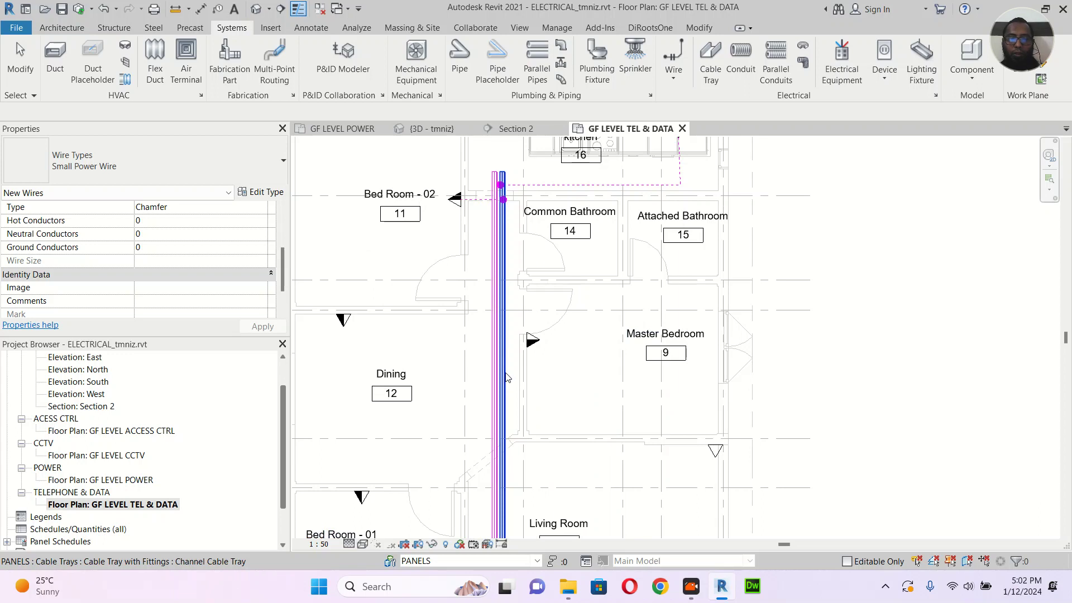
{"action": "scroll", "coordinate": [506, 377], "scroll_direction": "up", "scroll_amount": 2}
{"action": "key", "text": "e"}
{"action": "key", "text": "w"}
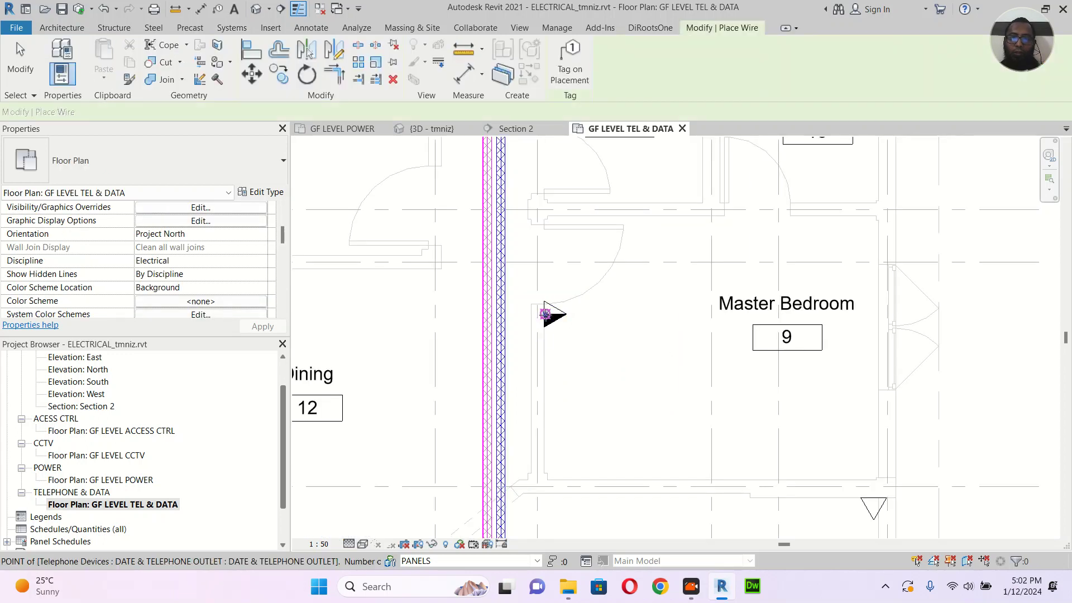
{"action": "left_click", "coordinate": [544, 314]}
{"action": "scroll", "coordinate": [511, 310], "scroll_direction": "up", "scroll_amount": 4}
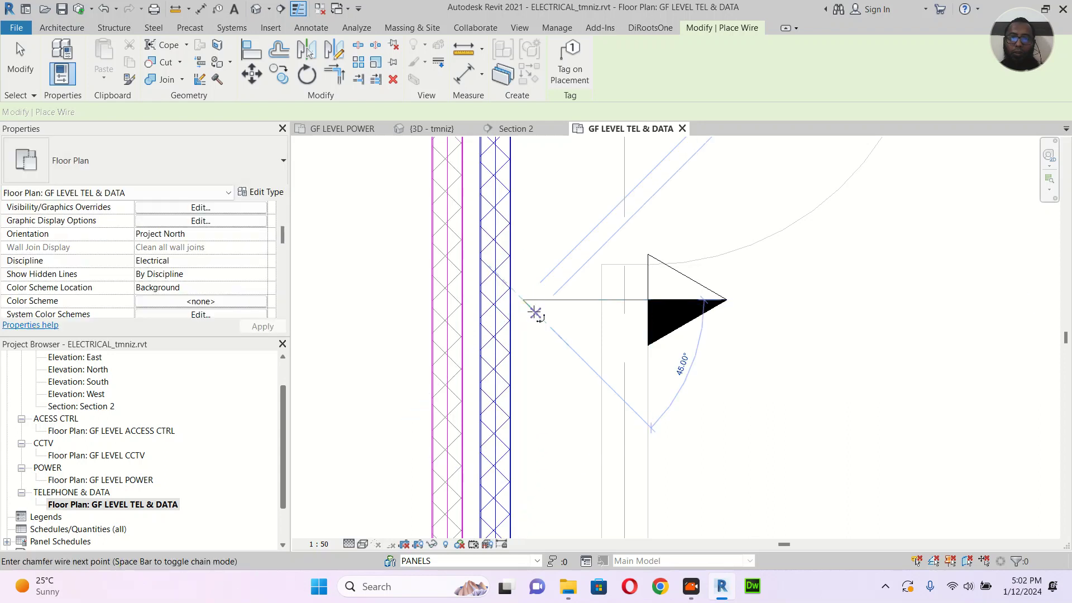
{"action": "left_click", "coordinate": [534, 313]}
{"action": "key", "text": "Escape"}
Step: Adjust the tray-side end of the Master Bedroom outlet's wire next to the blue cable tray
{"action": "scroll", "coordinate": [524, 315], "scroll_direction": "down", "scroll_amount": 3}
{"action": "scroll", "coordinate": [474, 329], "scroll_direction": "down", "scroll_amount": 3}
{"action": "middle_click_drag", "start_coordinate": [454, 335], "coordinate": [521, 335]}
{"action": "scroll", "coordinate": [580, 320], "scroll_direction": "up", "scroll_amount": 2}
{"action": "left_click", "coordinate": [590, 323]}
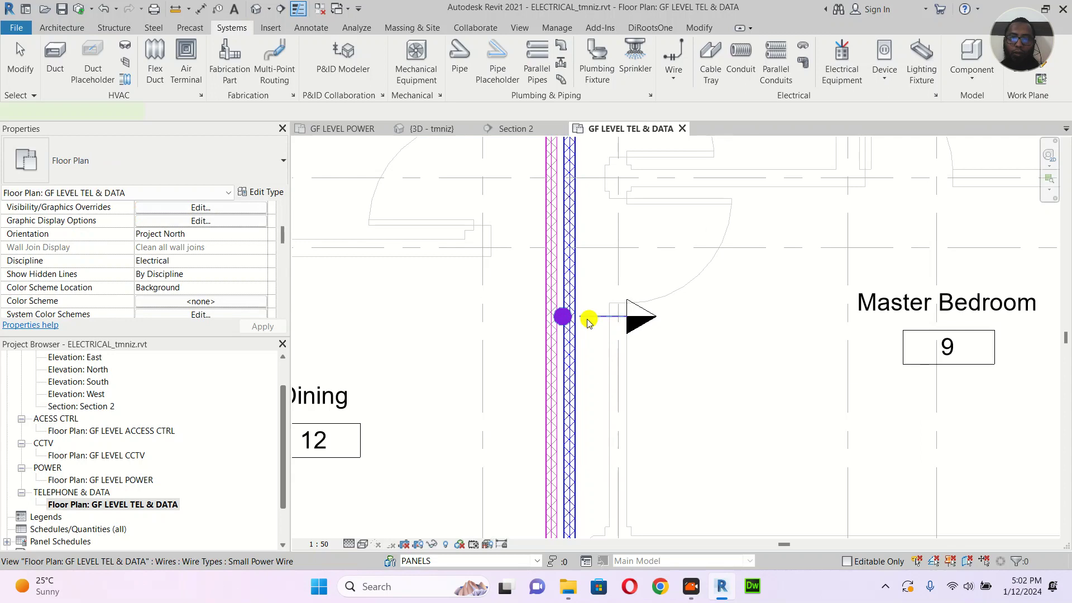
{"action": "left_click", "coordinate": [588, 322]}
{"action": "scroll", "coordinate": [575, 318], "scroll_direction": "up", "scroll_amount": 3}
{"action": "left_click_drag", "start_coordinate": [575, 317], "coordinate": [587, 314]}
{"action": "scroll", "coordinate": [596, 359], "scroll_direction": "down", "scroll_amount": 5}
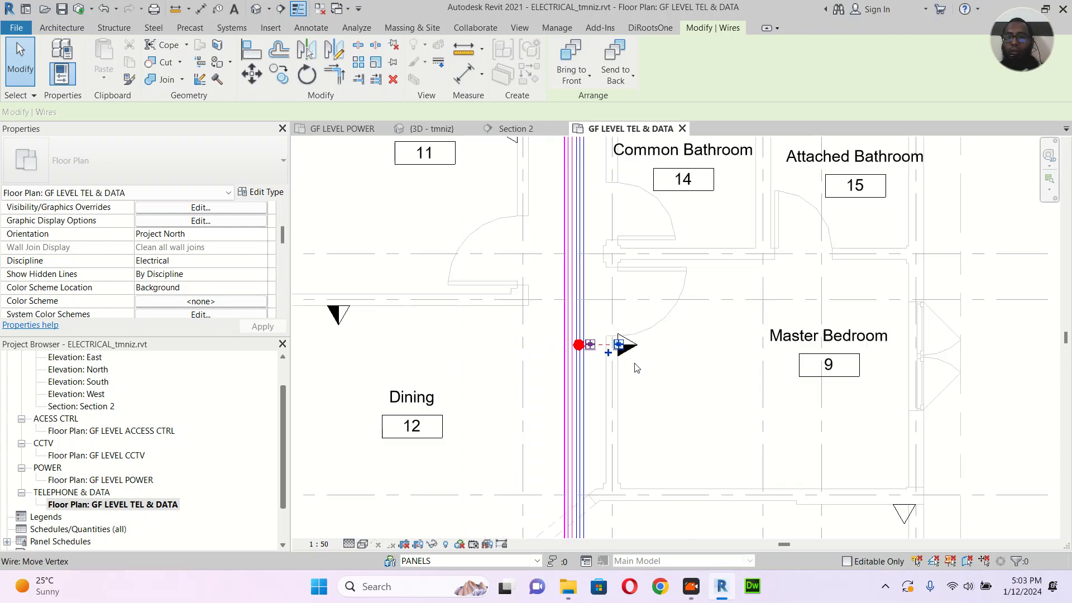
{"action": "scroll", "coordinate": [756, 397], "scroll_direction": "down", "scroll_amount": 6}
{"action": "key", "text": "Escape"}
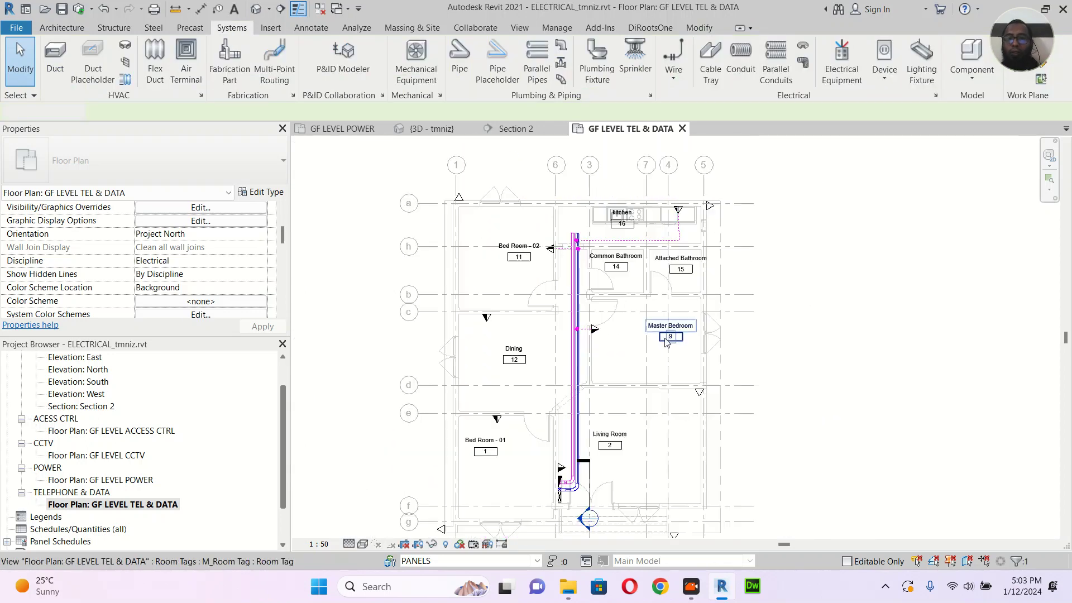
Step: Straighten the kitchen outlet's wire by moving its corner vertex directly below the outlet
{"action": "scroll", "coordinate": [606, 343], "scroll_direction": "down", "scroll_amount": 1}
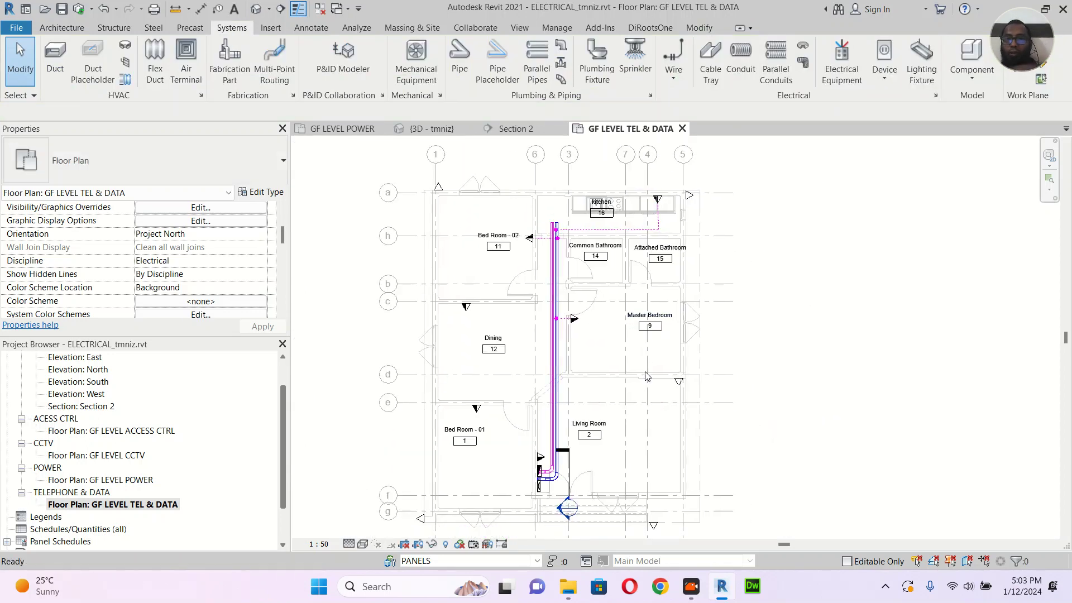
{"action": "scroll", "coordinate": [622, 258], "scroll_direction": "up", "scroll_amount": 1}
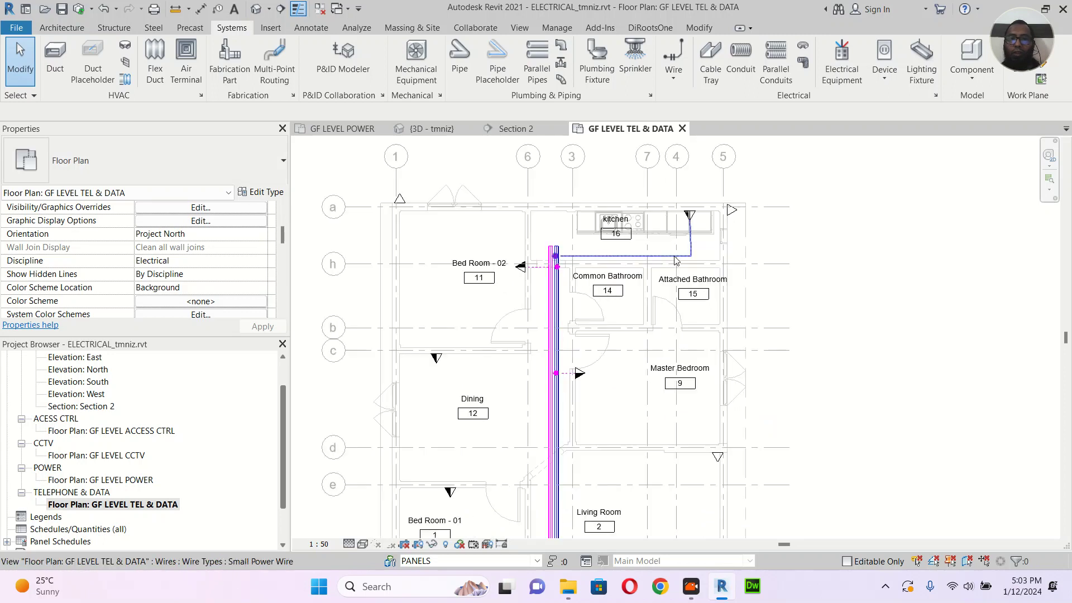
{"action": "scroll", "coordinate": [678, 257], "scroll_direction": "up", "scroll_amount": 3}
{"action": "left_click", "coordinate": [704, 250]}
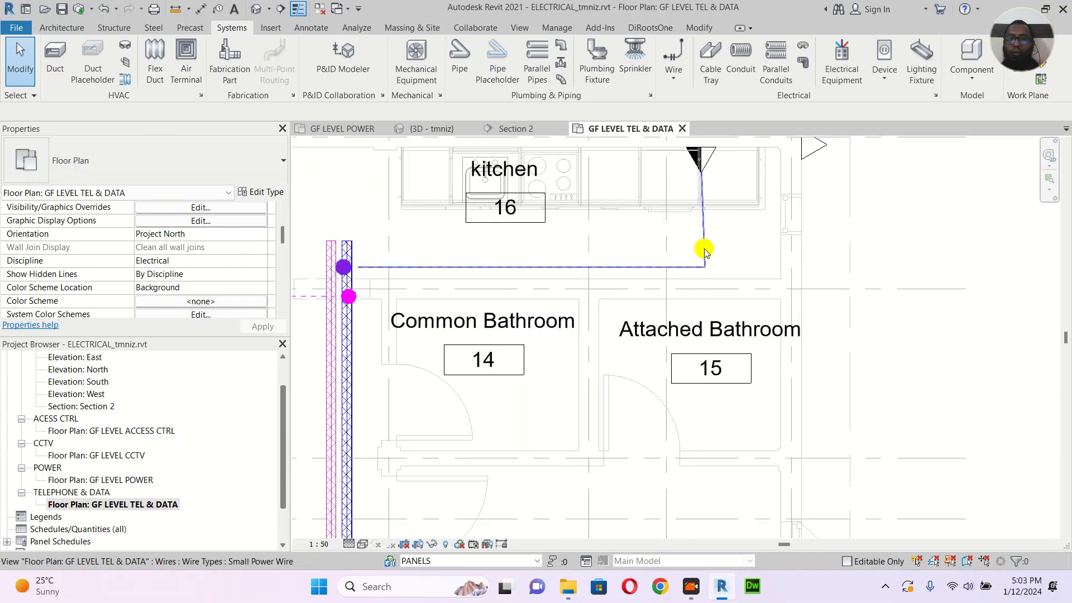
{"action": "scroll", "coordinate": [706, 268], "scroll_direction": "up", "scroll_amount": 1}
{"action": "left_click_drag", "start_coordinate": [706, 269], "coordinate": [701, 269]}
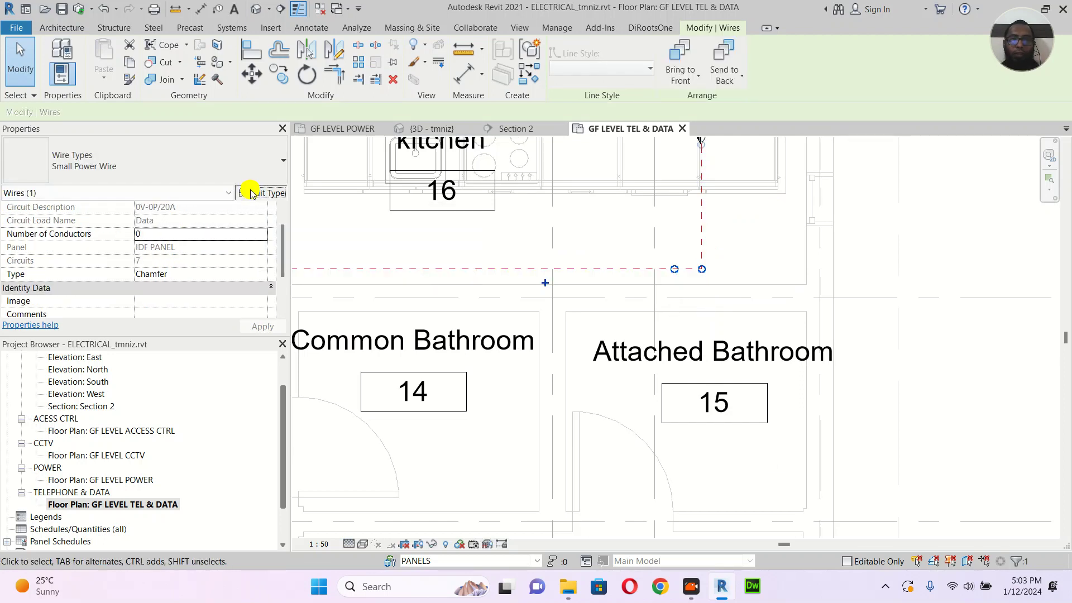
Step: Duplicate the kitchen wire's Small Power Wire type as TEL & DATA Wire and apply it to that wire
{"action": "key", "text": "Escape"}
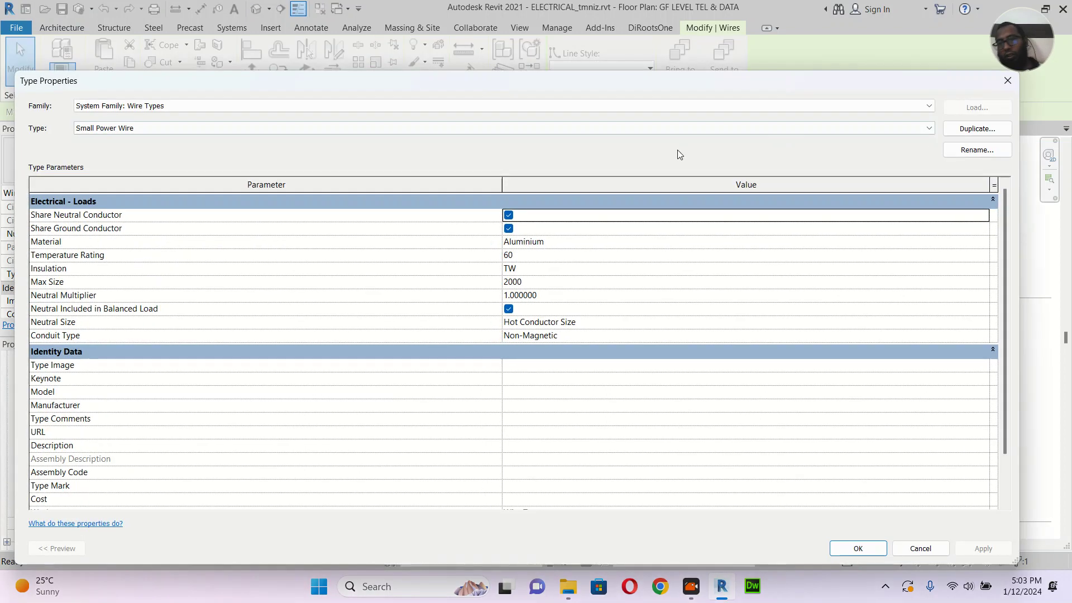
{"action": "left_click", "coordinate": [976, 129]}
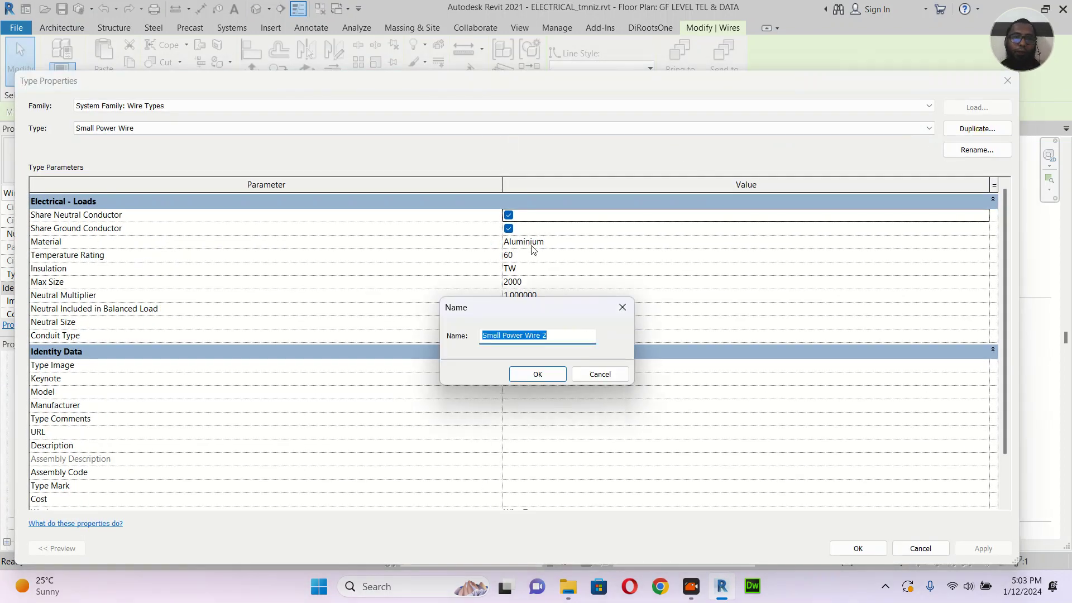
{"action": "left_click", "coordinate": [555, 335]}
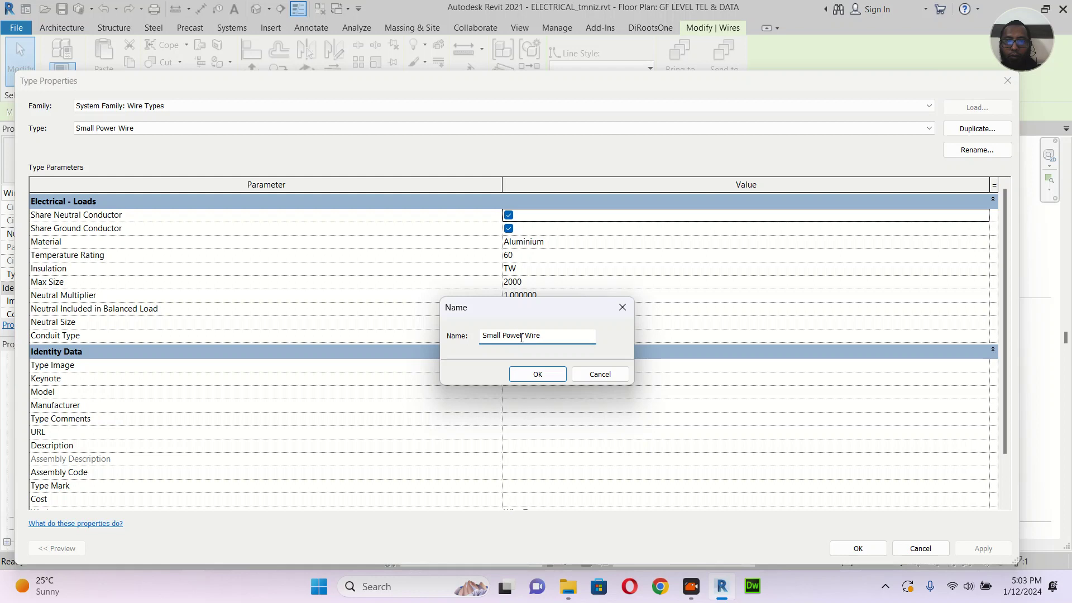
{"action": "left_click_drag", "start_coordinate": [523, 337], "coordinate": [461, 334]}
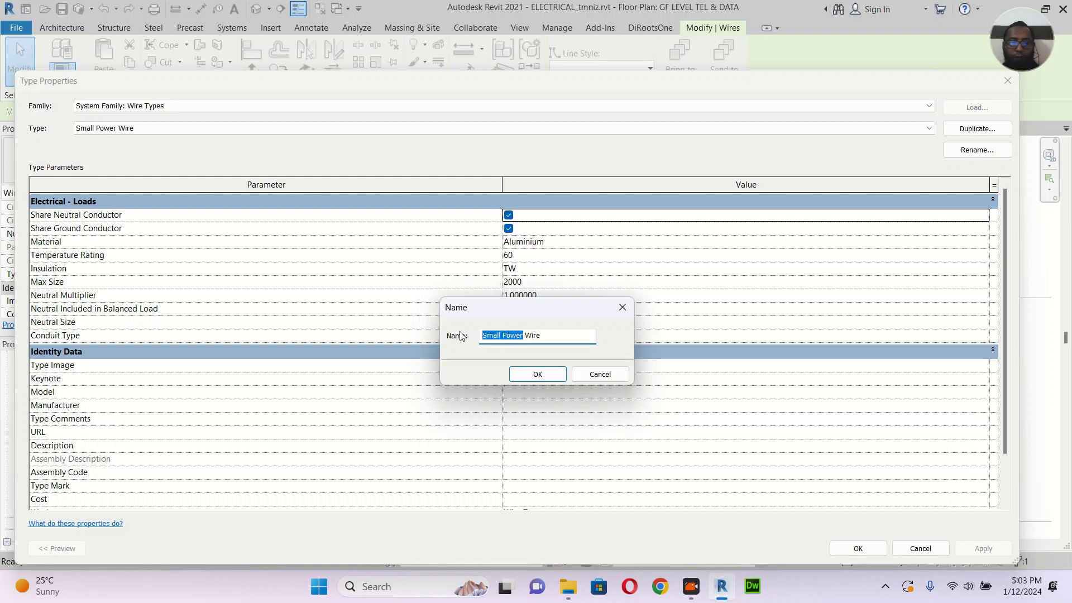
{"action": "type", "text": "tE"}
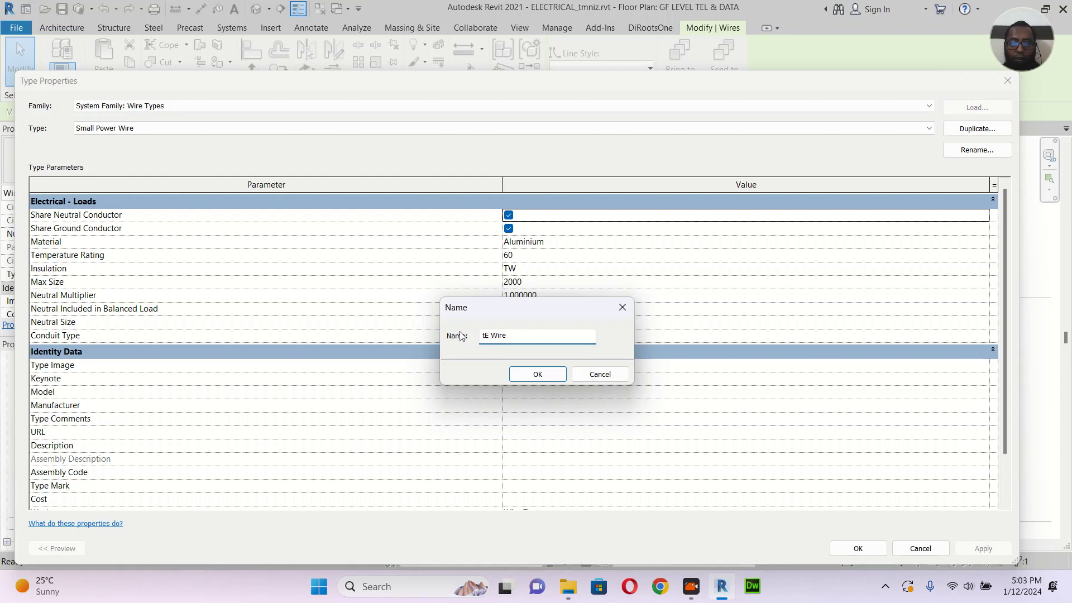
{"action": "key", "text": "BackSpace"}
{"action": "key", "text": "BackSpace"}
{"action": "type", "text": "TEL &"}
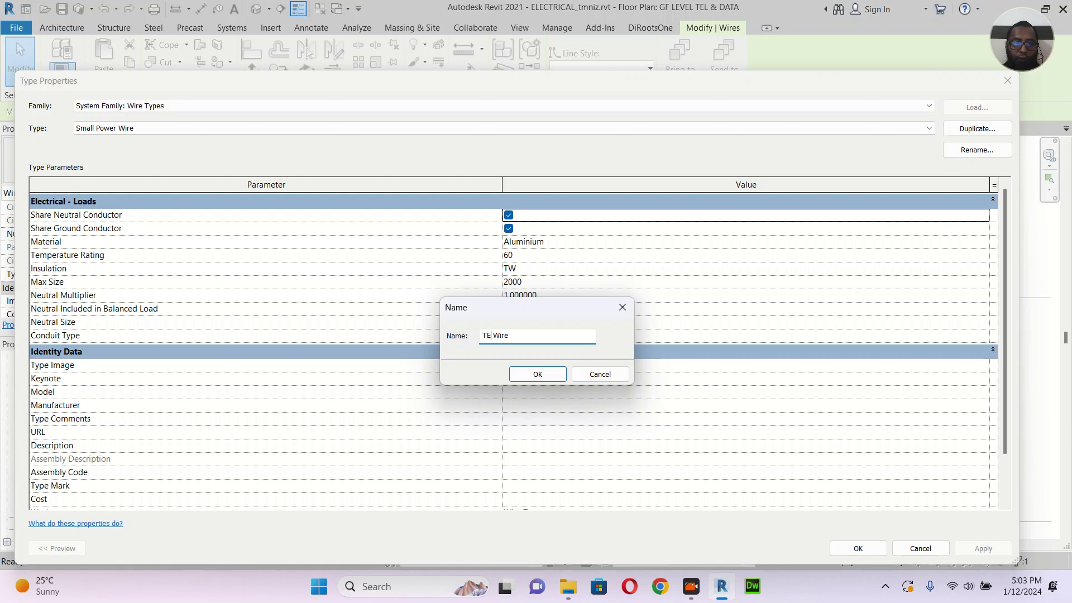
{"action": "type", "text": " dATA"}
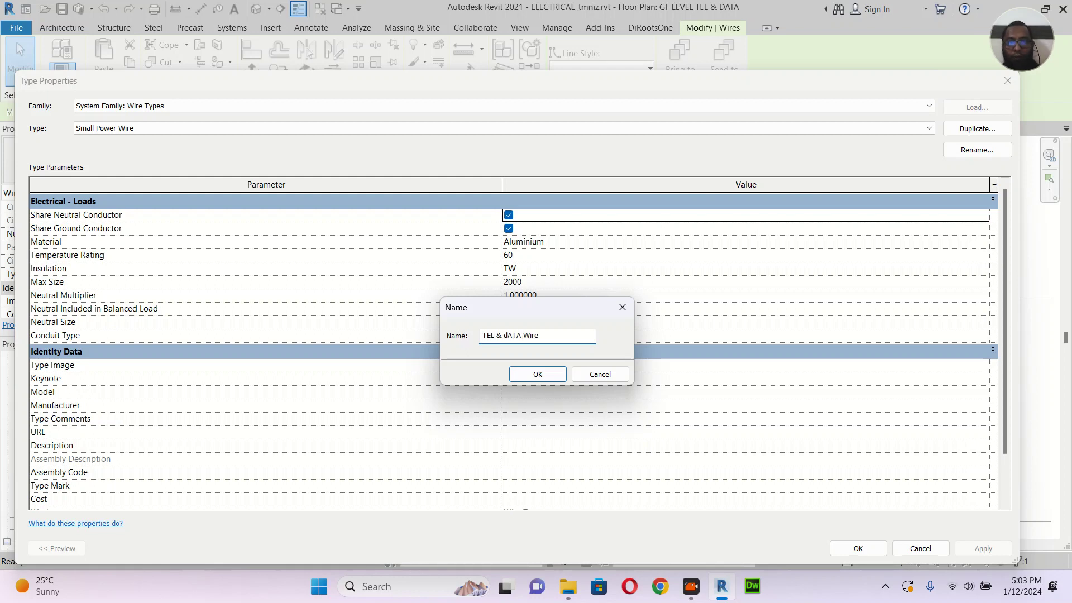
{"action": "left_click", "coordinate": [506, 334]}
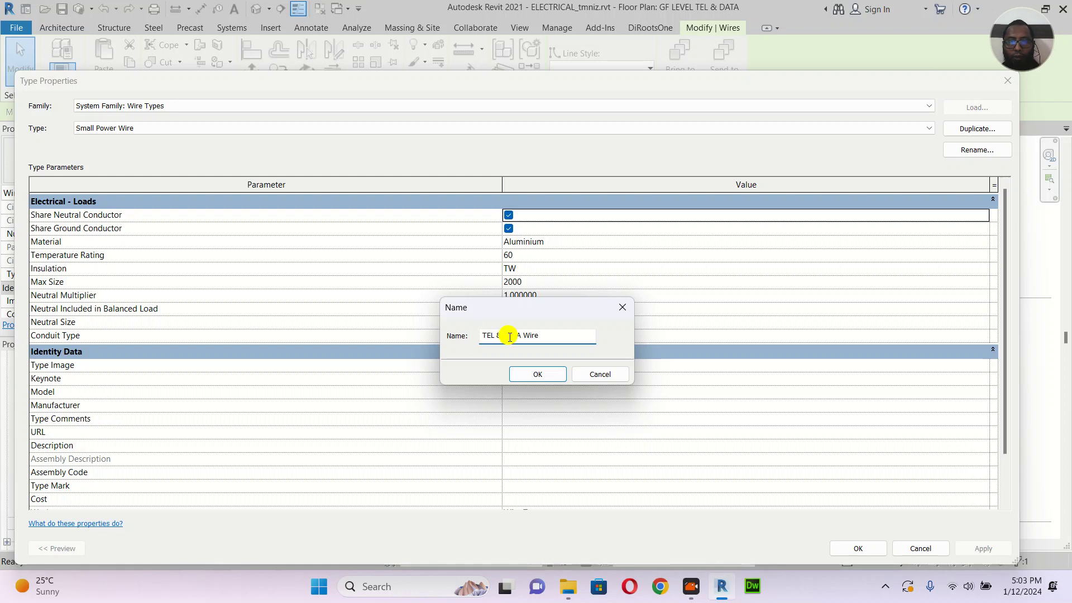
{"action": "key", "text": "BackSpace"}
{"action": "type", "text": "D"}
{"action": "left_click", "coordinate": [552, 375]}
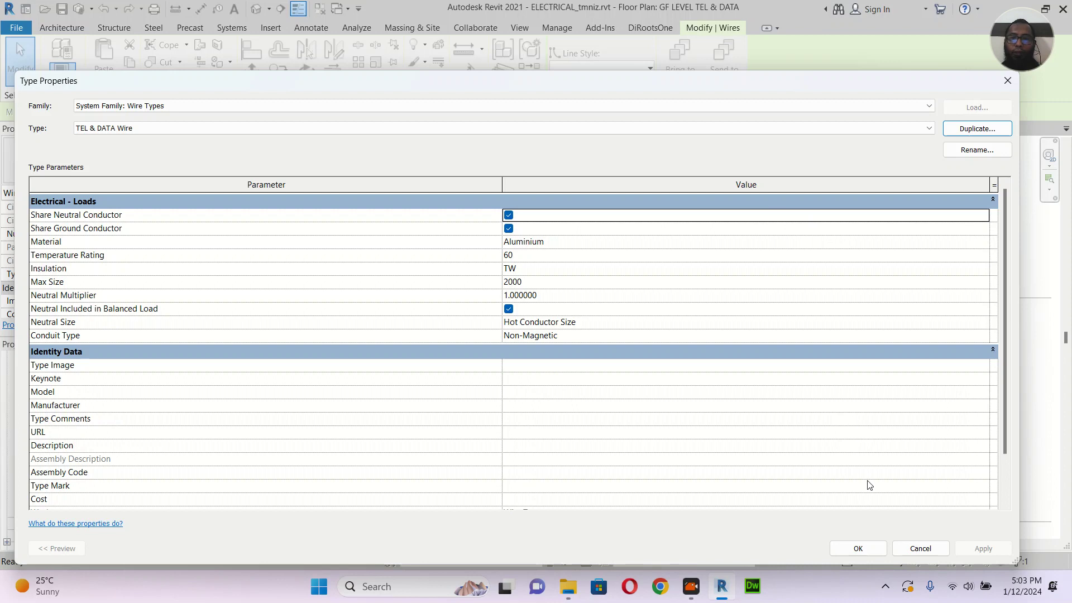
{"action": "left_click_drag", "start_coordinate": [749, 83], "coordinate": [654, 14]}
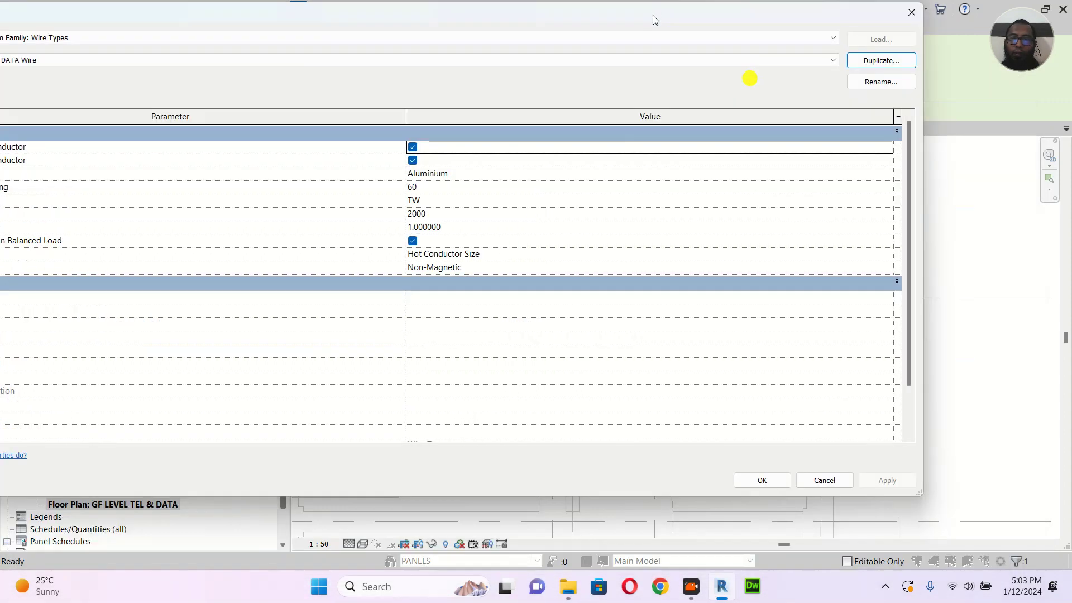
{"action": "left_click", "coordinate": [773, 479]}
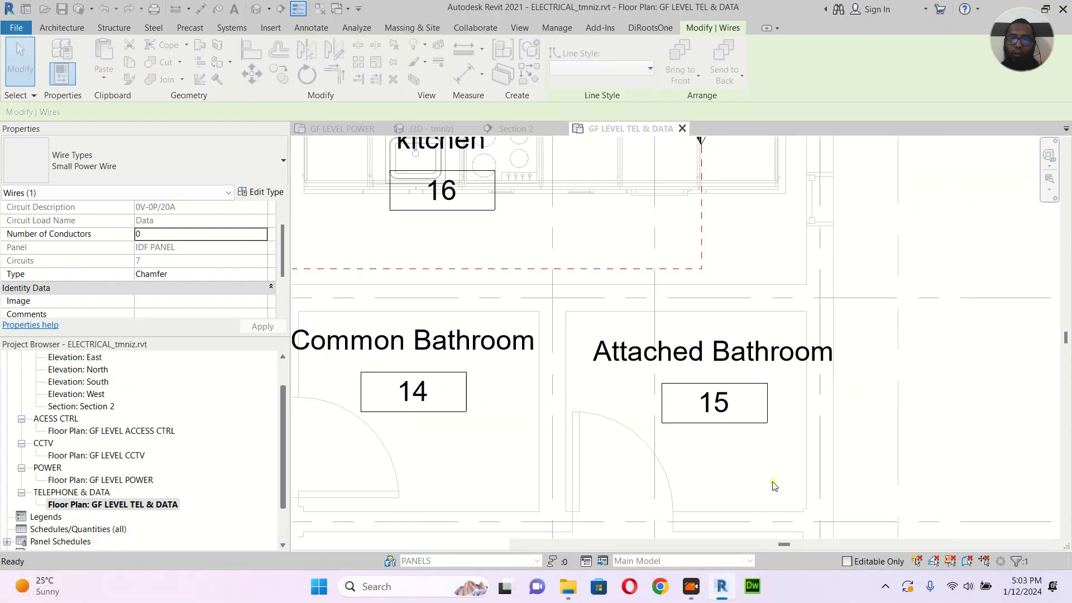
{"action": "scroll", "coordinate": [883, 400], "scroll_direction": "down", "scroll_amount": 3}
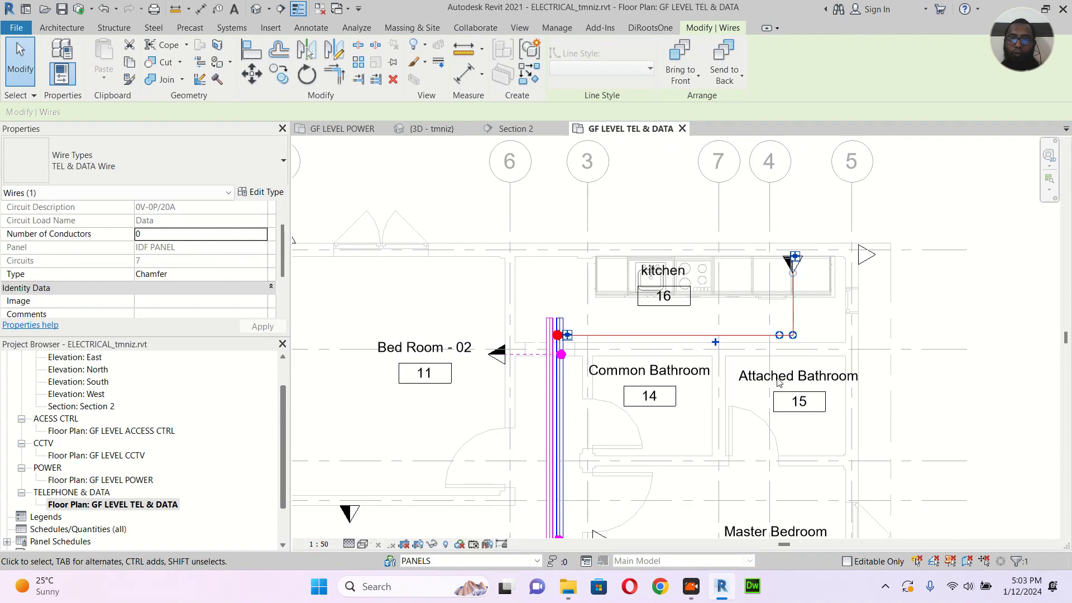
{"action": "key", "text": "Escape"}
Step: Create a new rule-based view filter named TEL & DATA from the floor plan's visibility and graphics overrides
{"action": "middle_click_drag", "start_coordinate": [918, 410], "coordinate": [894, 409]}
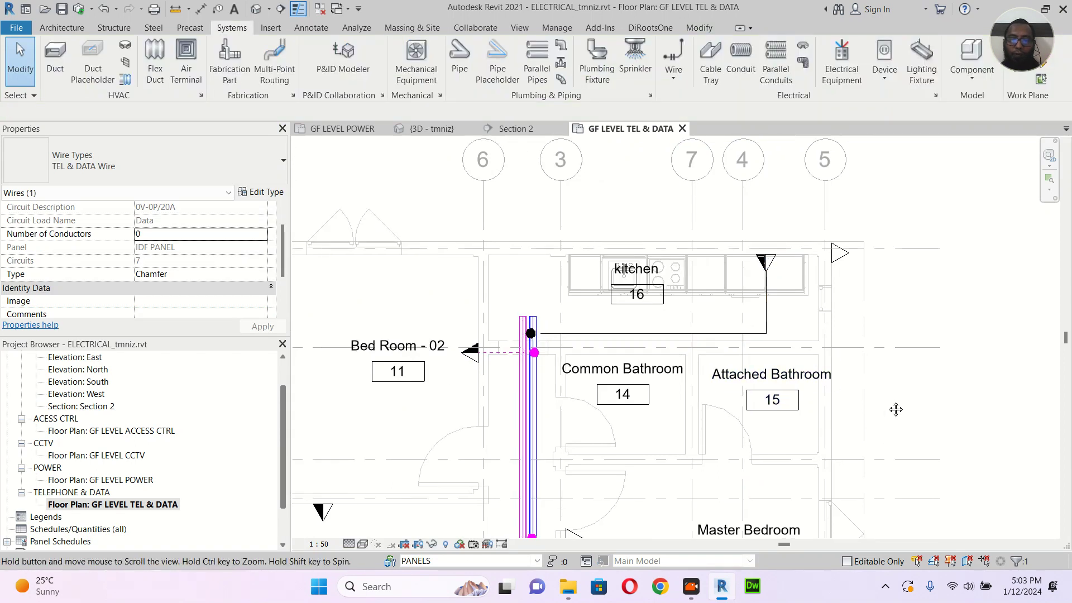
{"action": "key", "text": "v"}
{"action": "key", "text": "g"}
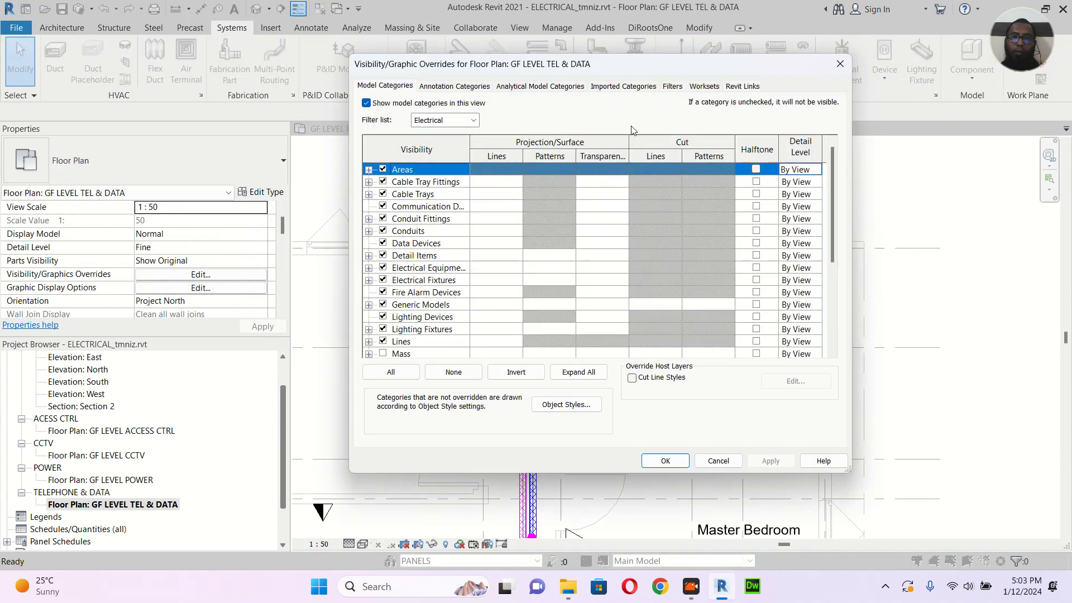
{"action": "left_click", "coordinate": [669, 84]}
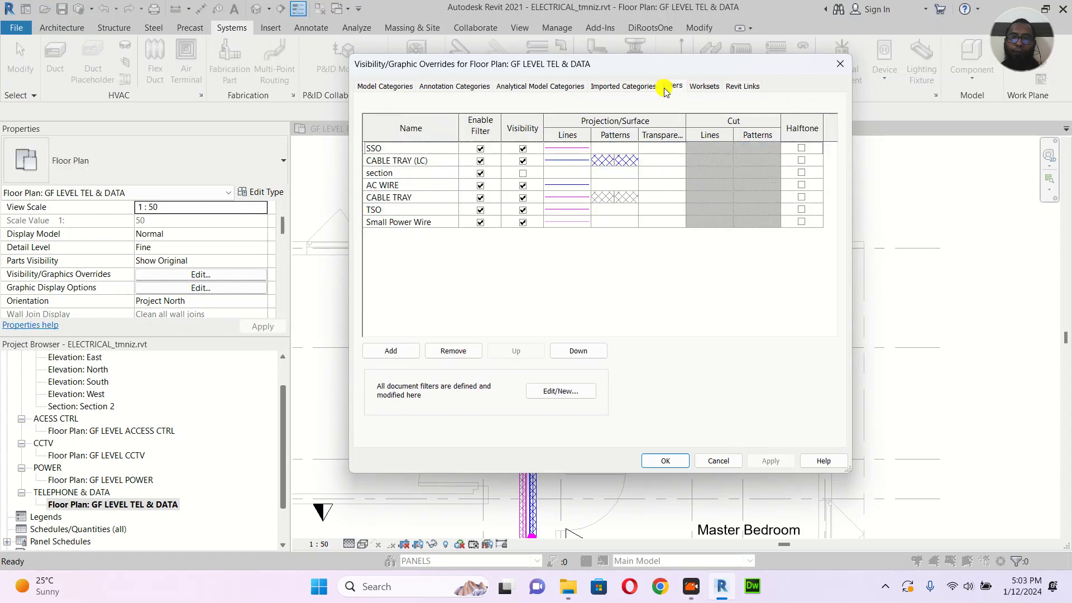
{"action": "left_click", "coordinate": [394, 350]}
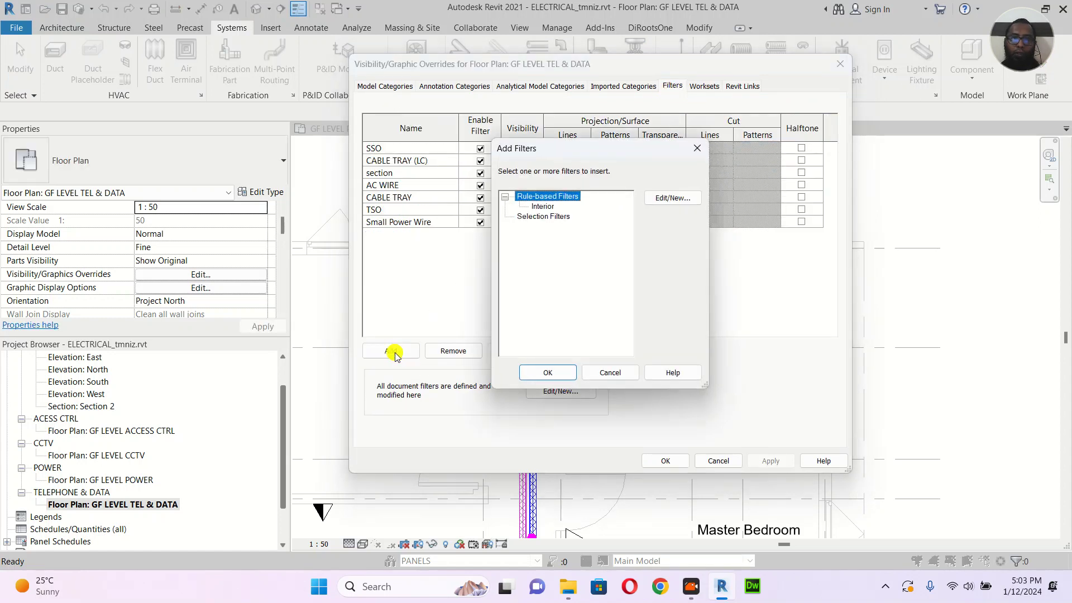
{"action": "key", "text": "Escape"}
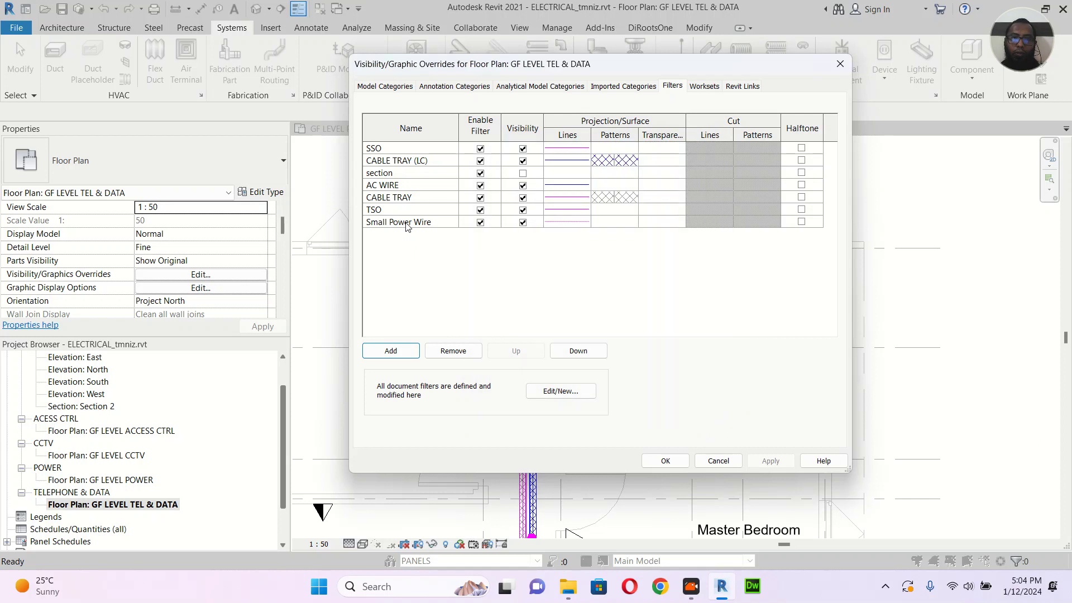
{"action": "left_click", "coordinate": [405, 223]}
{"action": "left_click", "coordinate": [390, 351]}
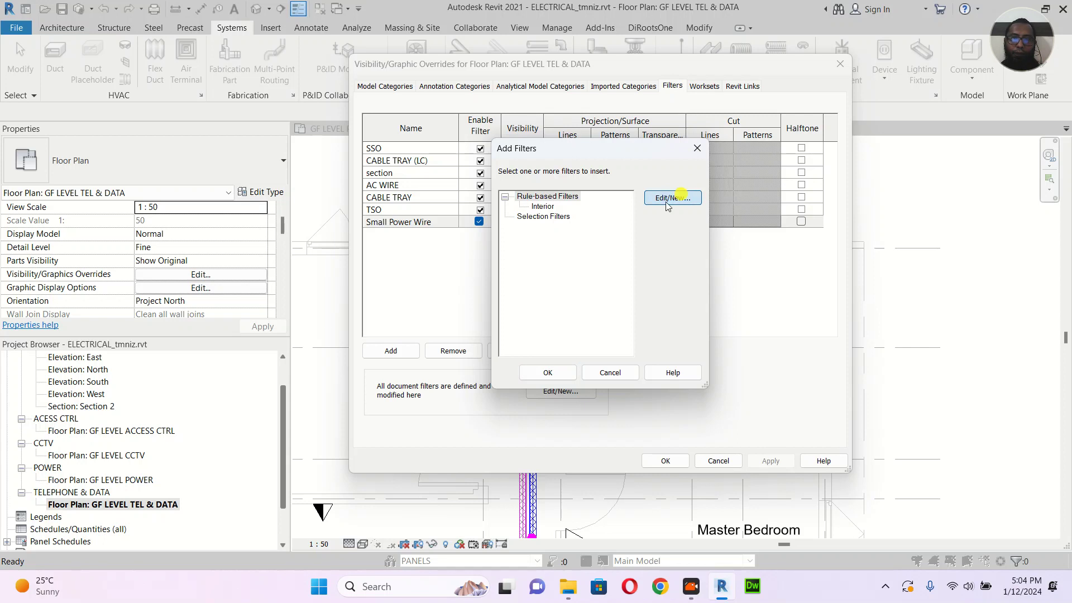
{"action": "left_click", "coordinate": [672, 198]}
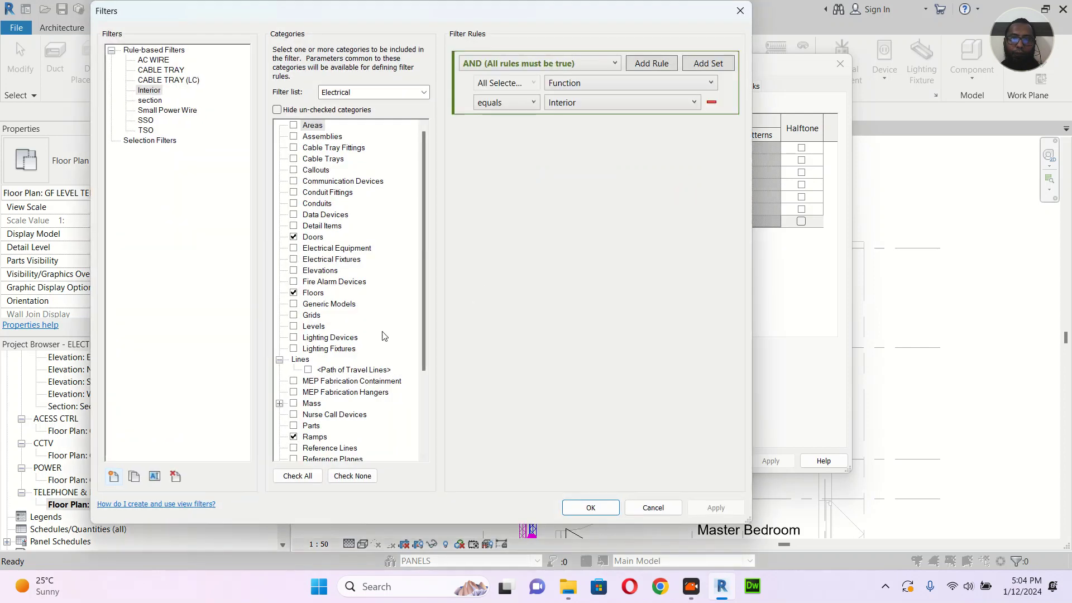
{"action": "left_click", "coordinate": [114, 478]}
{"action": "type", "text": "TEL"}
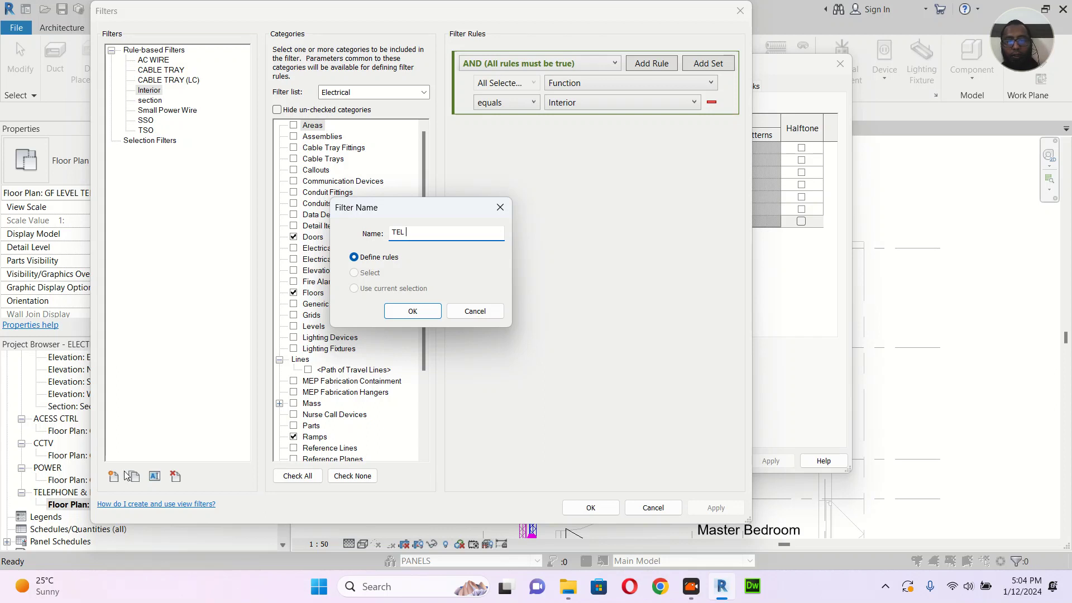
{"action": "type", "text": " & DATA"}
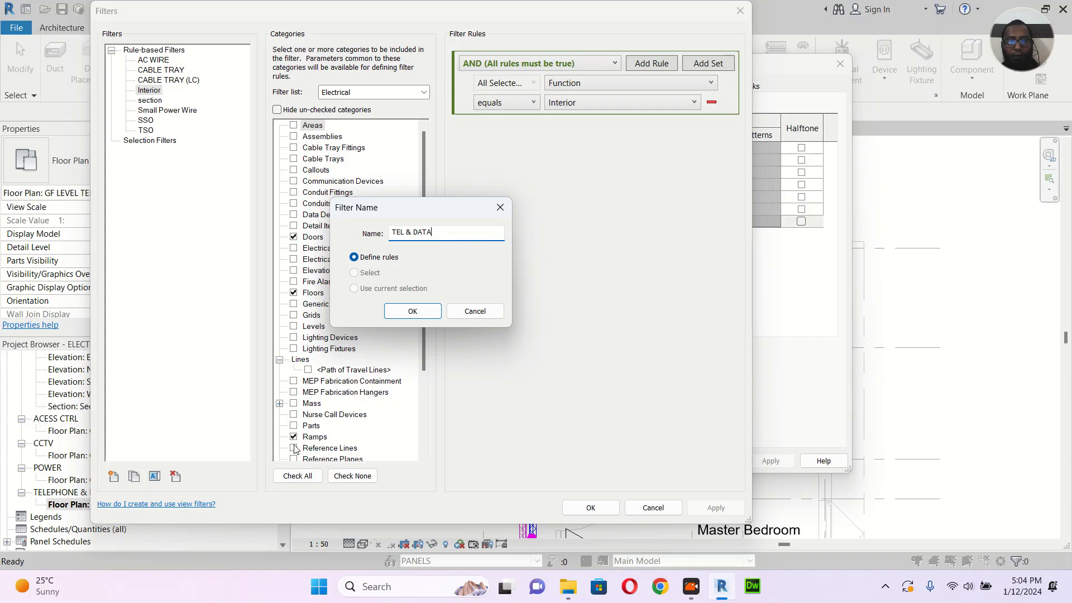
{"action": "left_click", "coordinate": [412, 311]}
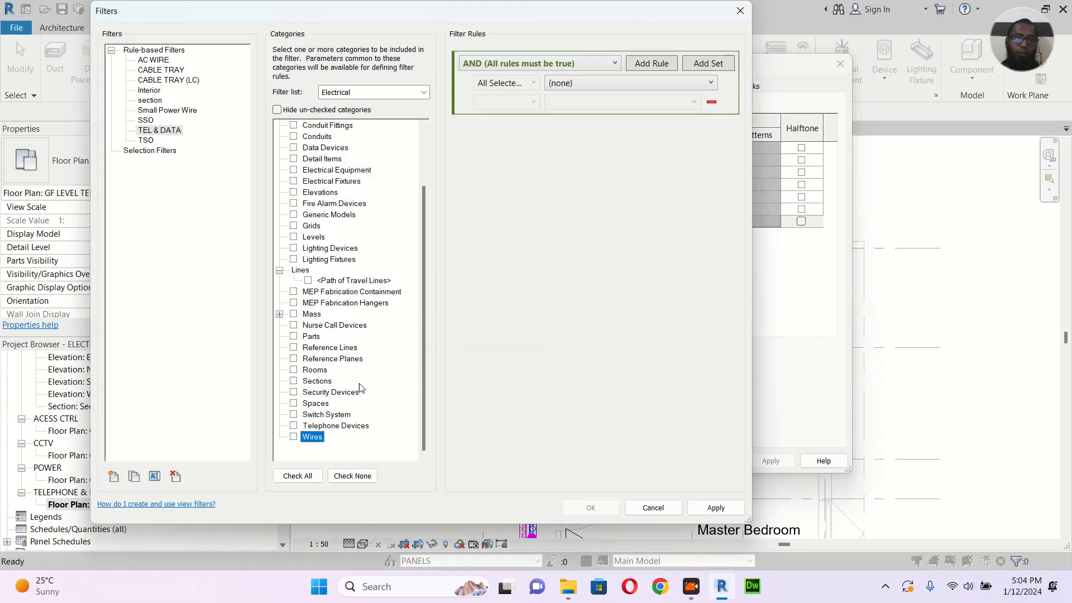
Step: Define the TEL & DATA filter for Wires whose Type Name equals TEL & DATA Wire, and add it to the view
{"action": "left_click", "coordinate": [293, 436]}
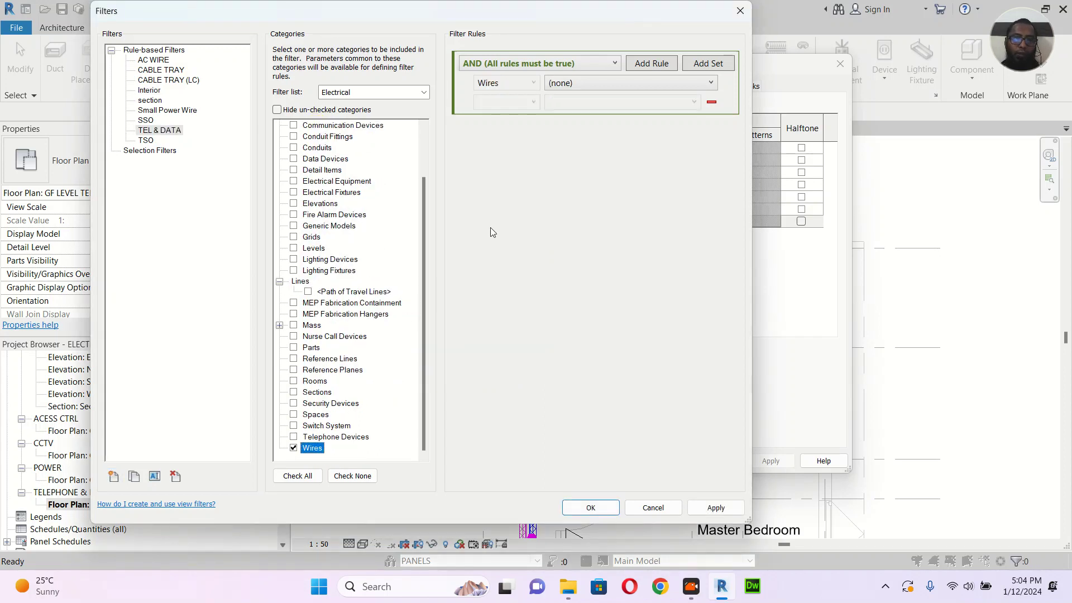
{"action": "left_click", "coordinate": [626, 83]}
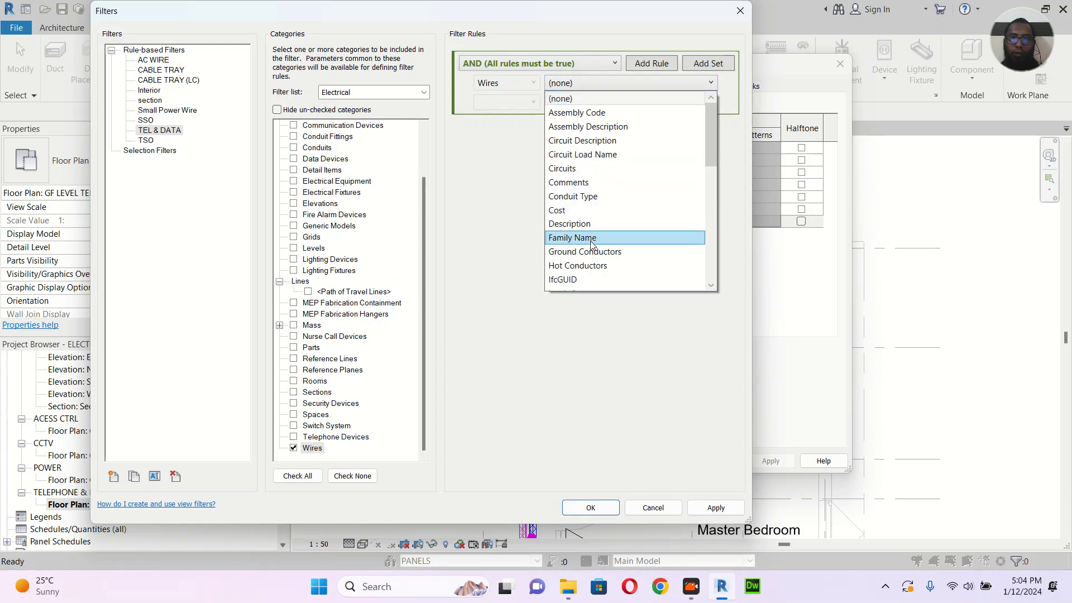
{"action": "scroll", "coordinate": [591, 243], "scroll_direction": "down", "scroll_amount": 7}
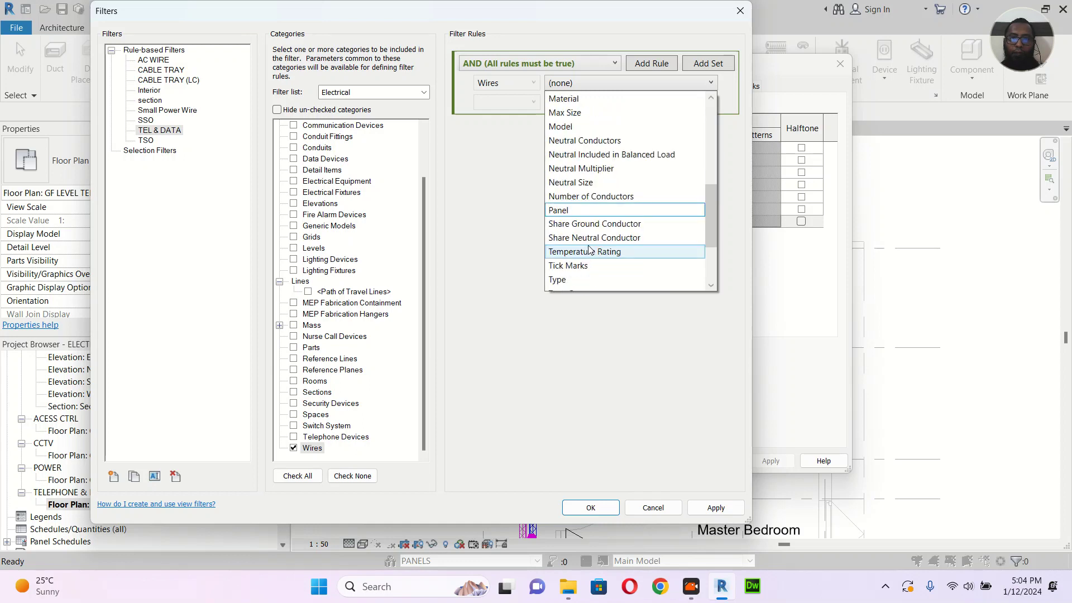
{"action": "scroll", "coordinate": [582, 265], "scroll_direction": "down", "scroll_amount": 2}
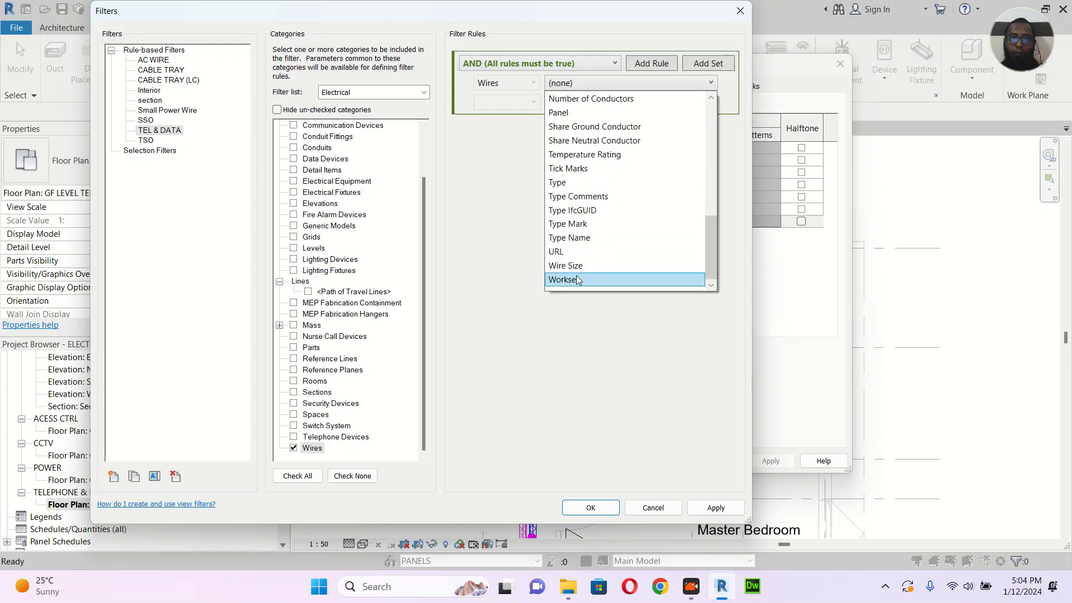
{"action": "left_click", "coordinate": [582, 235]}
{"action": "left_click", "coordinate": [514, 101]}
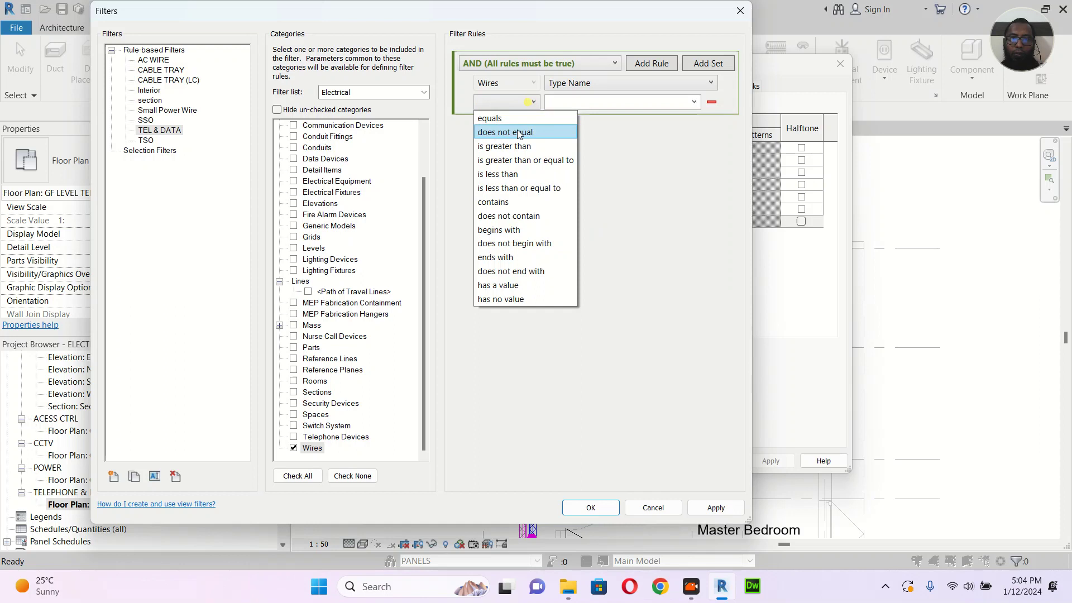
{"action": "left_click", "coordinate": [512, 118]}
{"action": "left_click", "coordinate": [694, 101]}
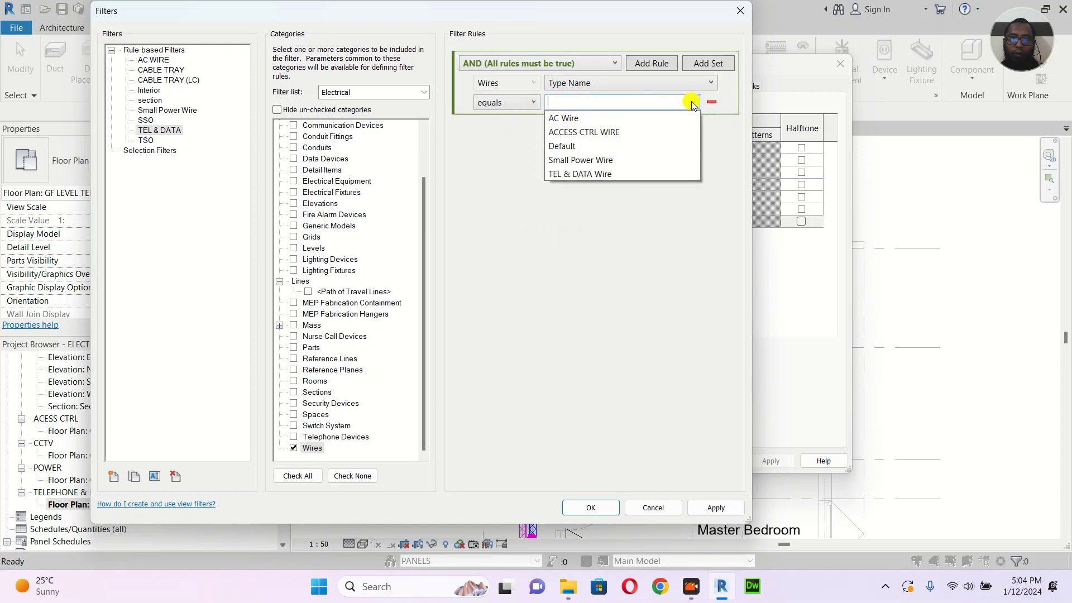
{"action": "left_click", "coordinate": [595, 174]}
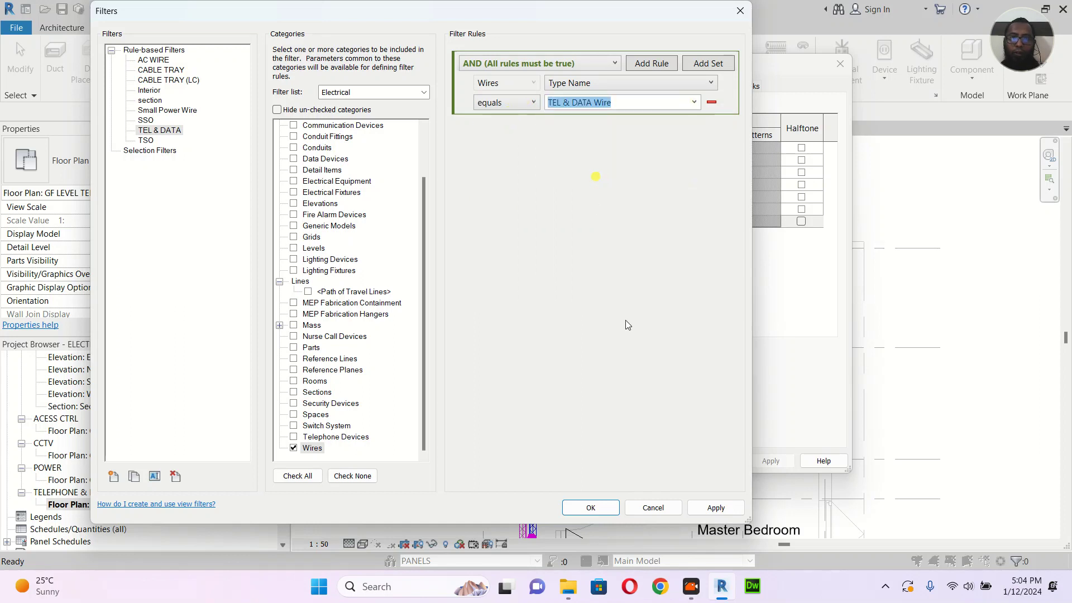
{"action": "left_click", "coordinate": [590, 507]}
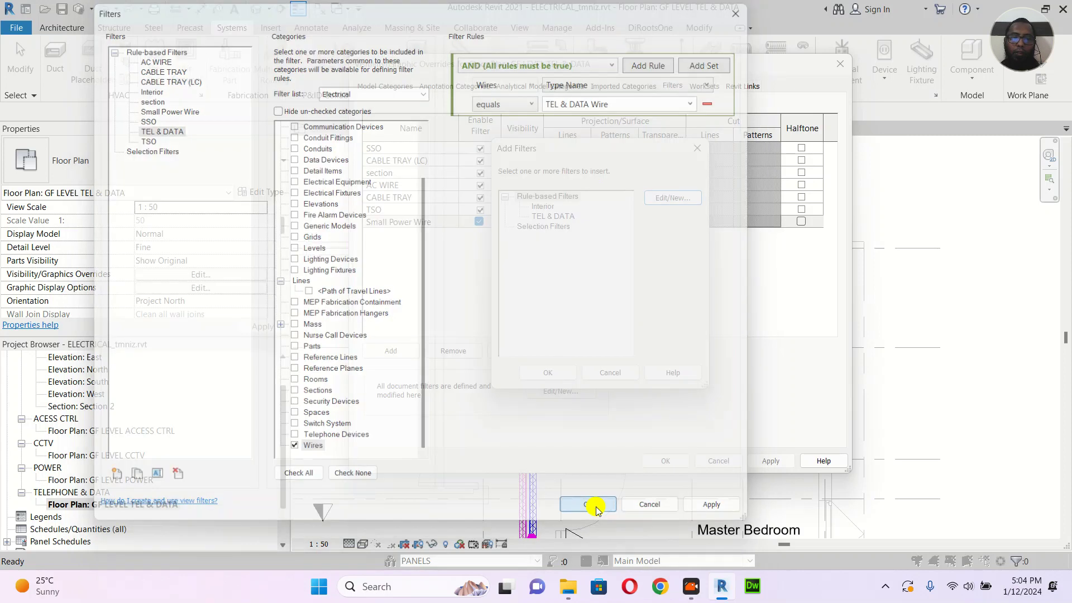
{"action": "left_click", "coordinate": [552, 216]}
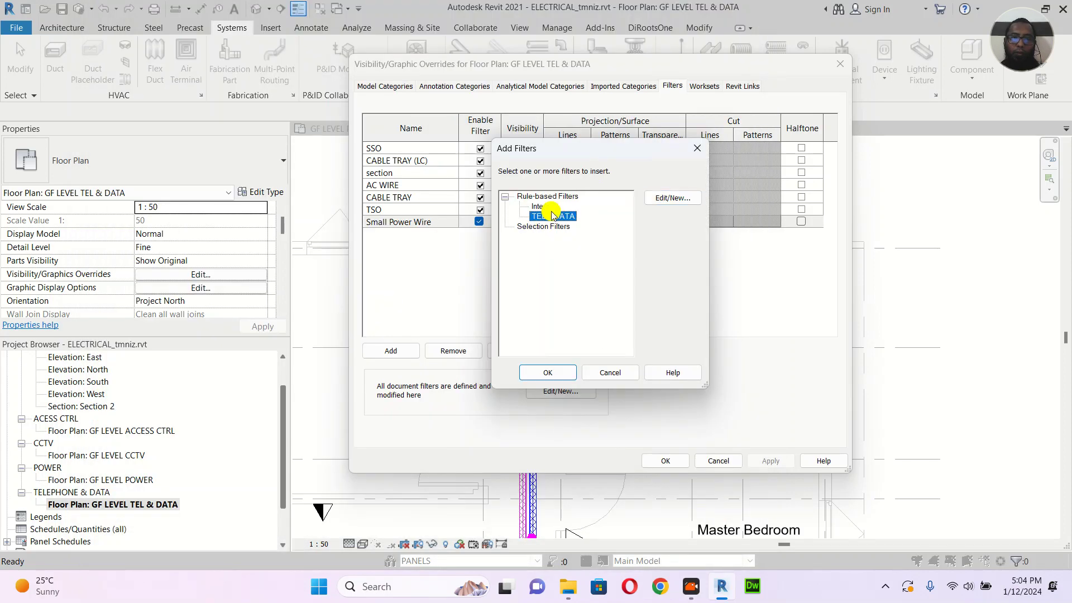
{"action": "left_click", "coordinate": [547, 372]}
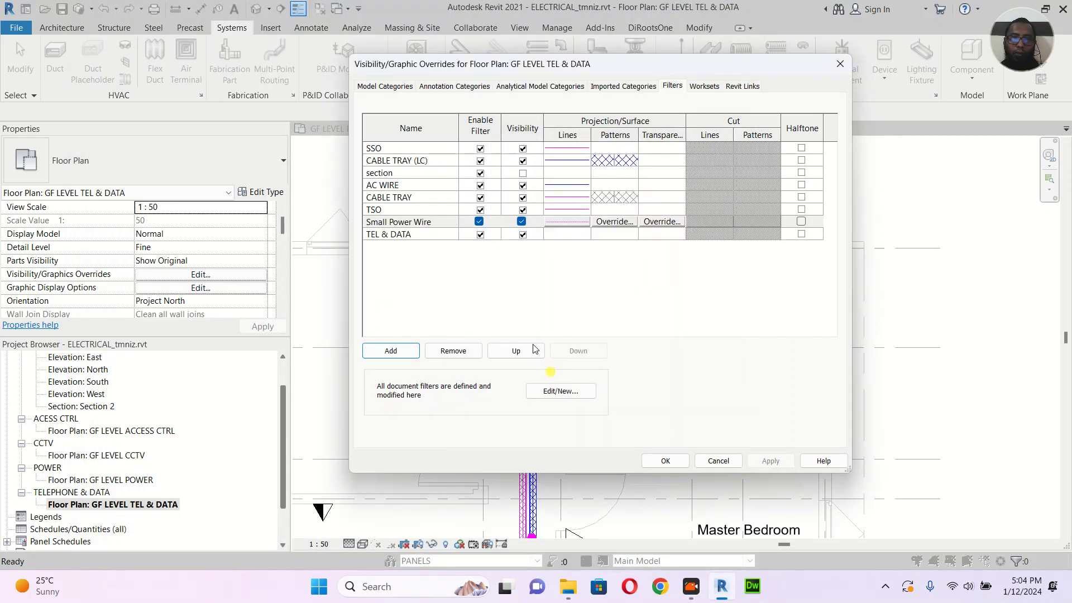
Step: Override the TEL & DATA filter's projection lines with the Aligning Line pattern in Blue and apply the overrides to the view
{"action": "left_click", "coordinate": [568, 239]}
{"action": "left_click", "coordinate": [566, 237]}
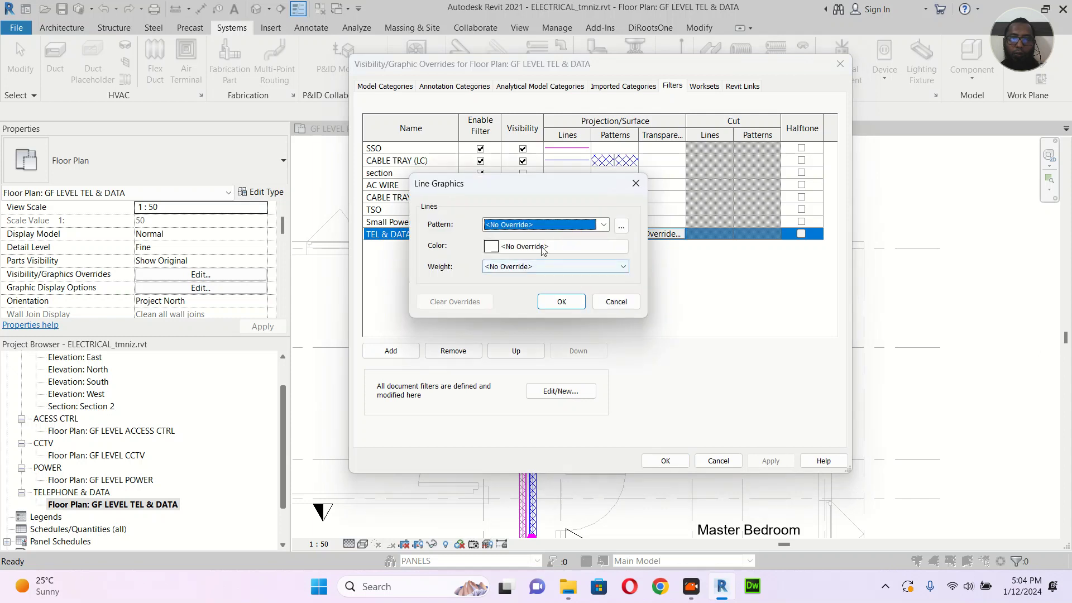
{"action": "left_click", "coordinate": [541, 248]}
{"action": "left_click", "coordinate": [475, 263]}
{"action": "left_click", "coordinate": [573, 368]}
{"action": "left_click", "coordinate": [623, 267]}
{"action": "left_click", "coordinate": [623, 267]}
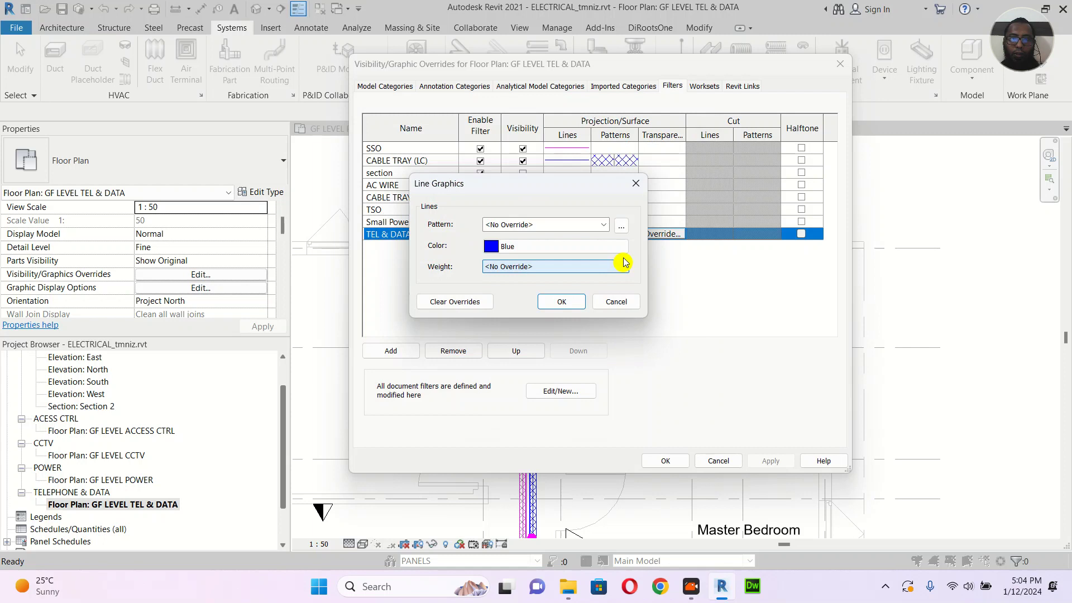
{"action": "left_click", "coordinate": [604, 224]}
{"action": "left_click", "coordinate": [575, 261]}
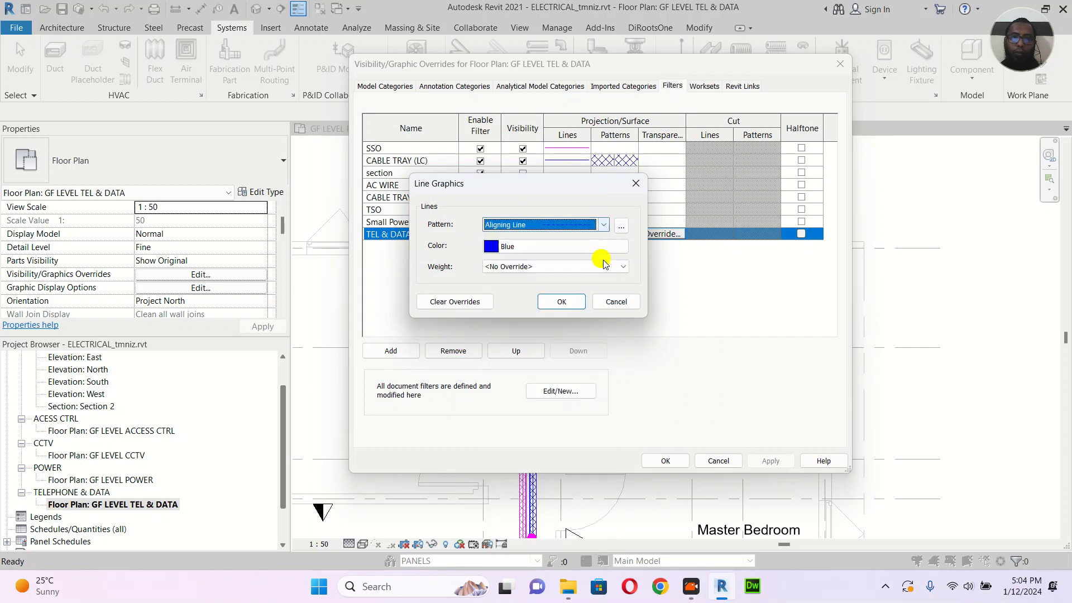
{"action": "left_click", "coordinate": [562, 301]}
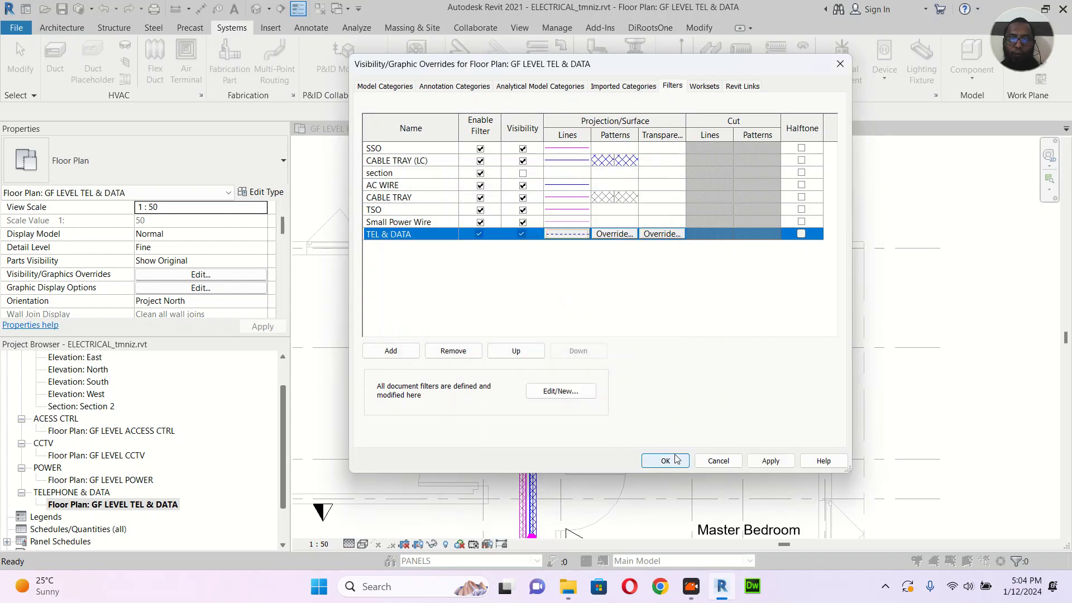
{"action": "left_click", "coordinate": [665, 461]}
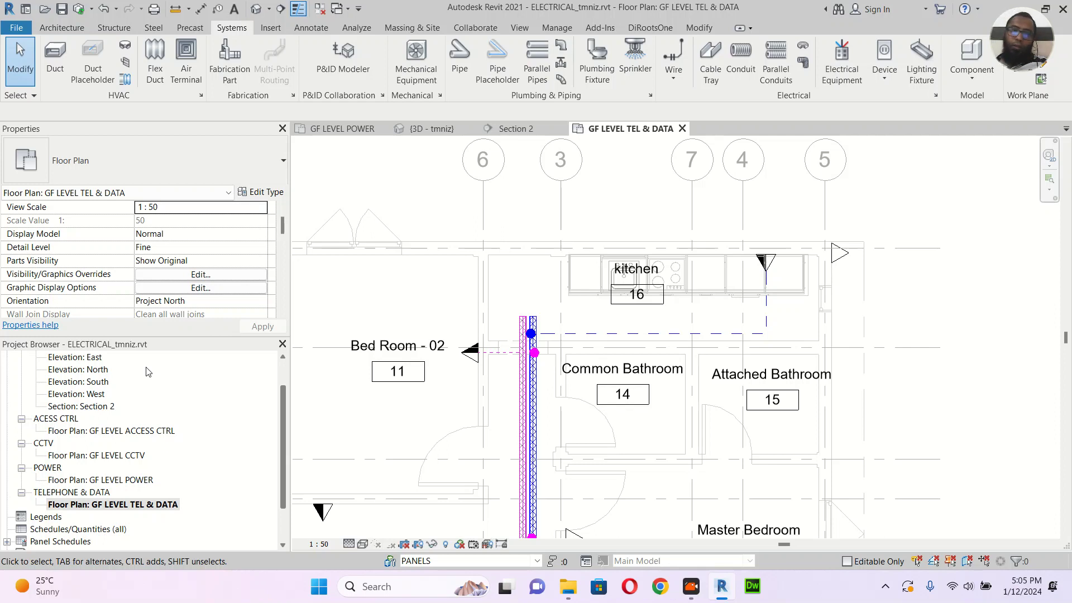
Step: Open the GF LEVEL CCTV floor plan and set its detail level to Fine
{"action": "left_click", "coordinate": [284, 438]}
{"action": "scroll", "coordinate": [284, 389], "scroll_direction": "down", "scroll_amount": 2}
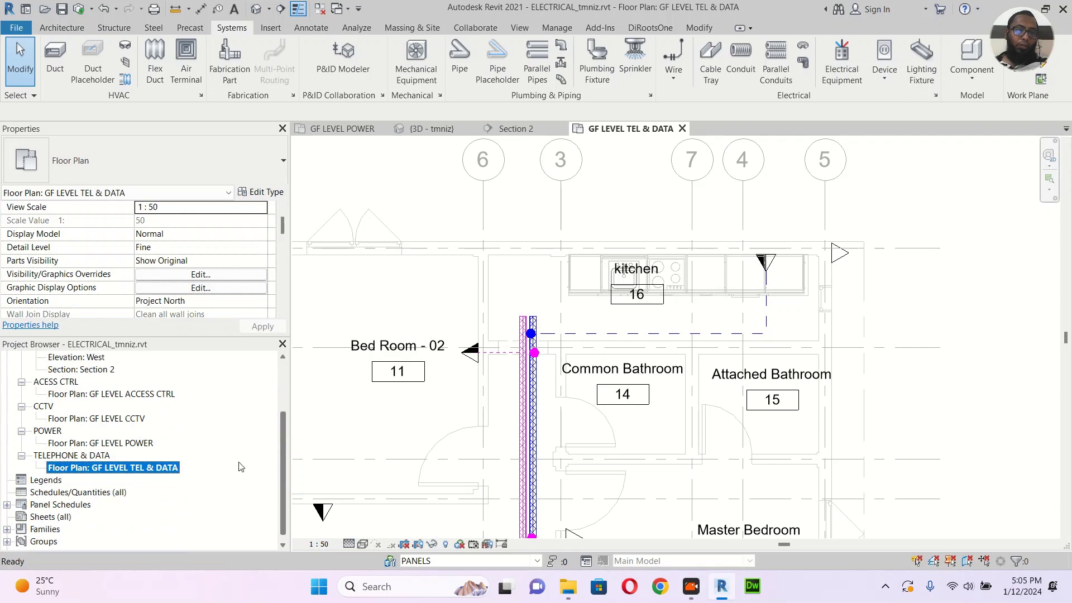
{"action": "left_click", "coordinate": [82, 408]}
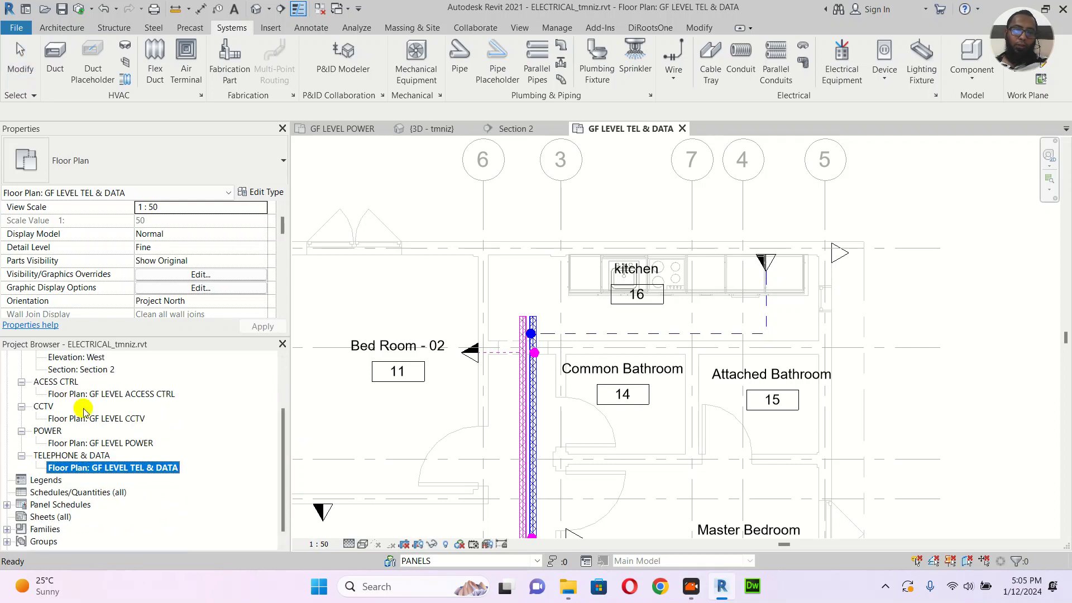
{"action": "double_click", "coordinate": [85, 419]}
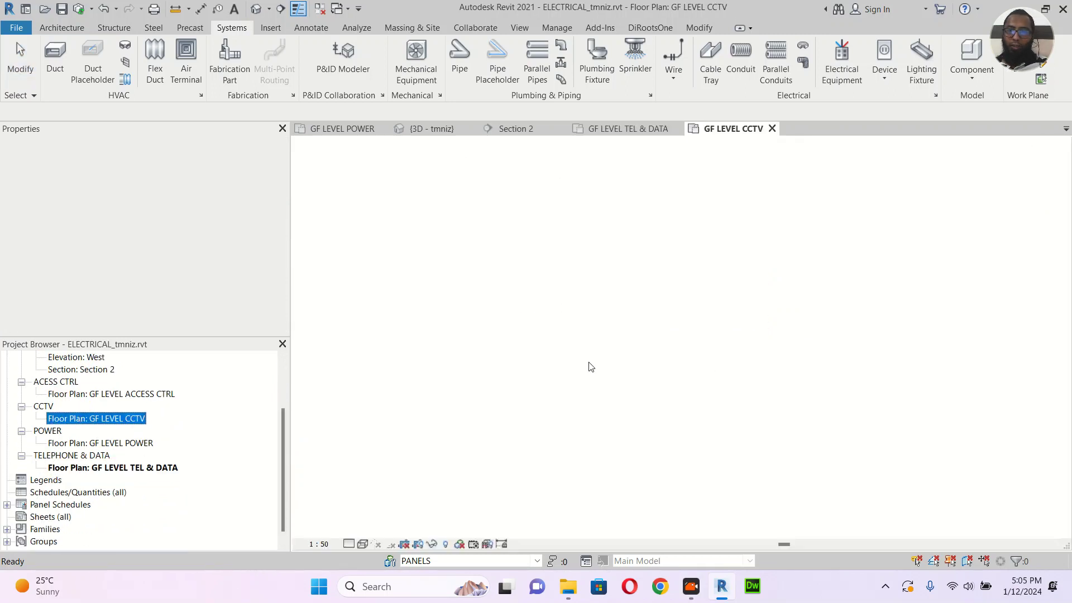
{"action": "scroll", "coordinate": [720, 368], "scroll_direction": "down", "scroll_amount": 2}
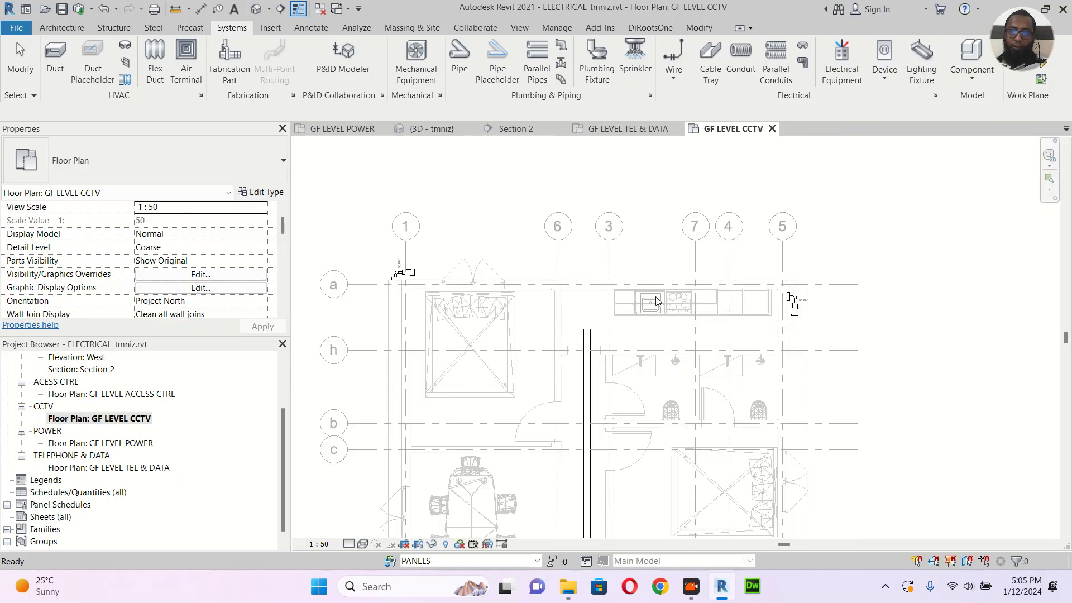
{"action": "middle_click_drag", "start_coordinate": [670, 373], "coordinate": [631, 252]}
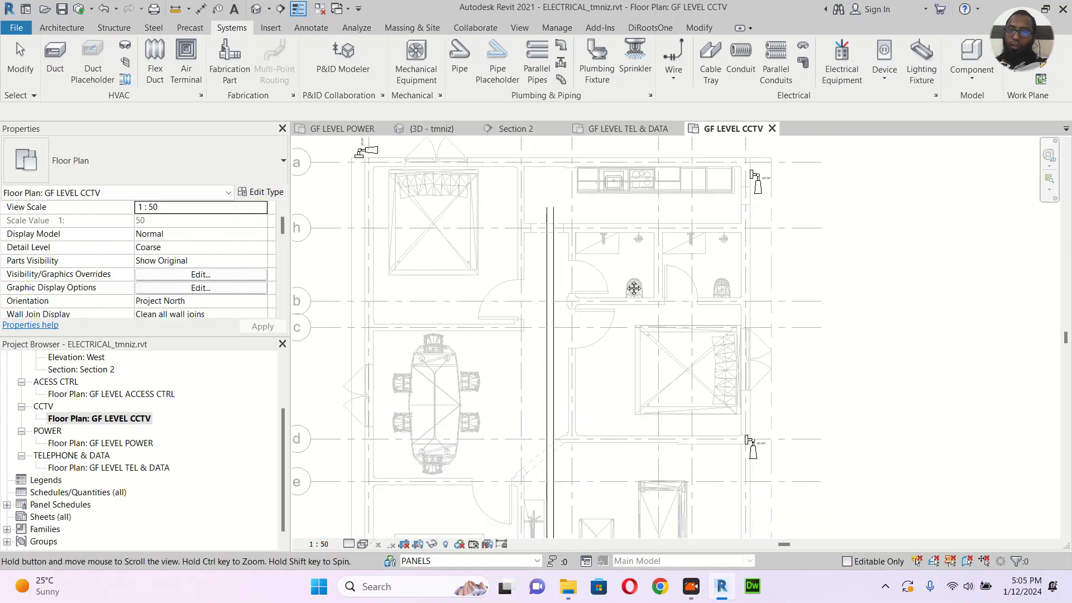
{"action": "left_click", "coordinate": [349, 543]}
{"action": "left_click", "coordinate": [352, 532]}
Step: Examine the CCTV camera positions, panels and cable tray route across the GF LEVEL CCTV plan
{"action": "middle_click_drag", "start_coordinate": [607, 417], "coordinate": [584, 327]}
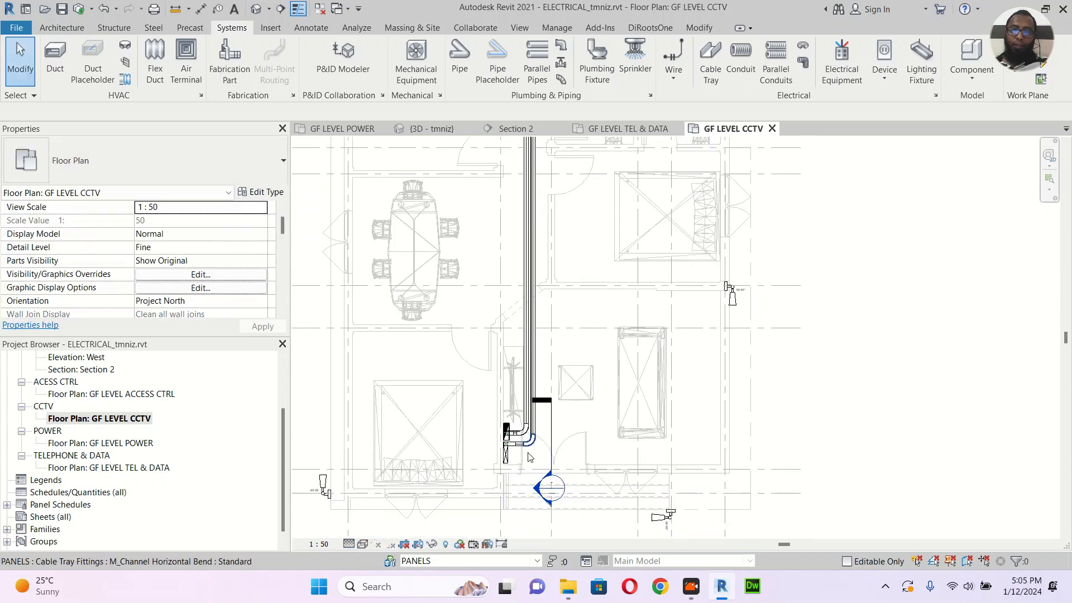
{"action": "scroll", "coordinate": [529, 456], "scroll_direction": "up", "scroll_amount": 2}
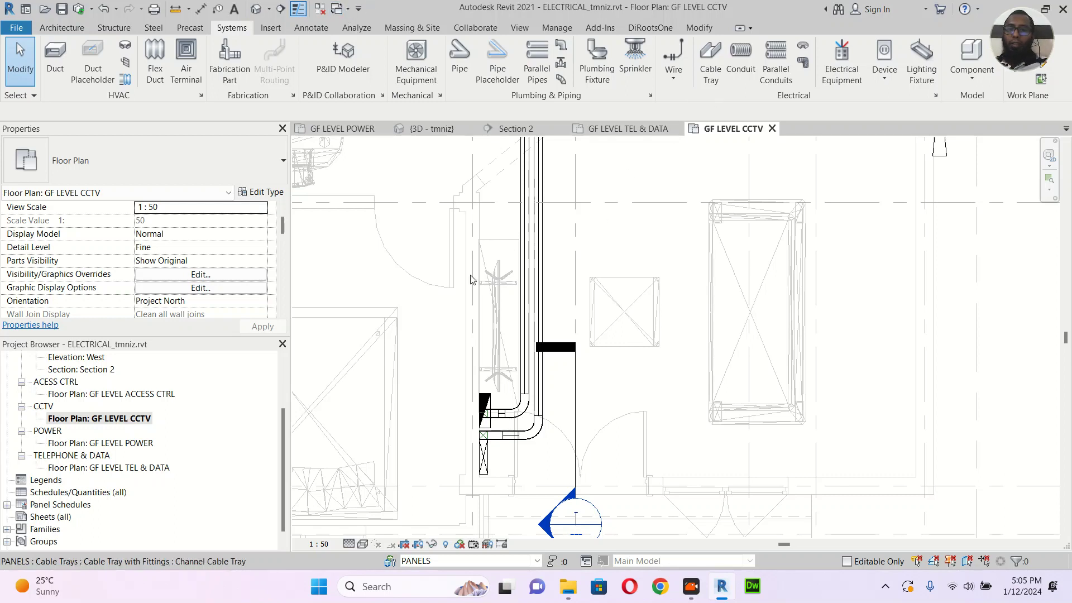
{"action": "scroll", "coordinate": [567, 305], "scroll_direction": "down", "scroll_amount": 3}
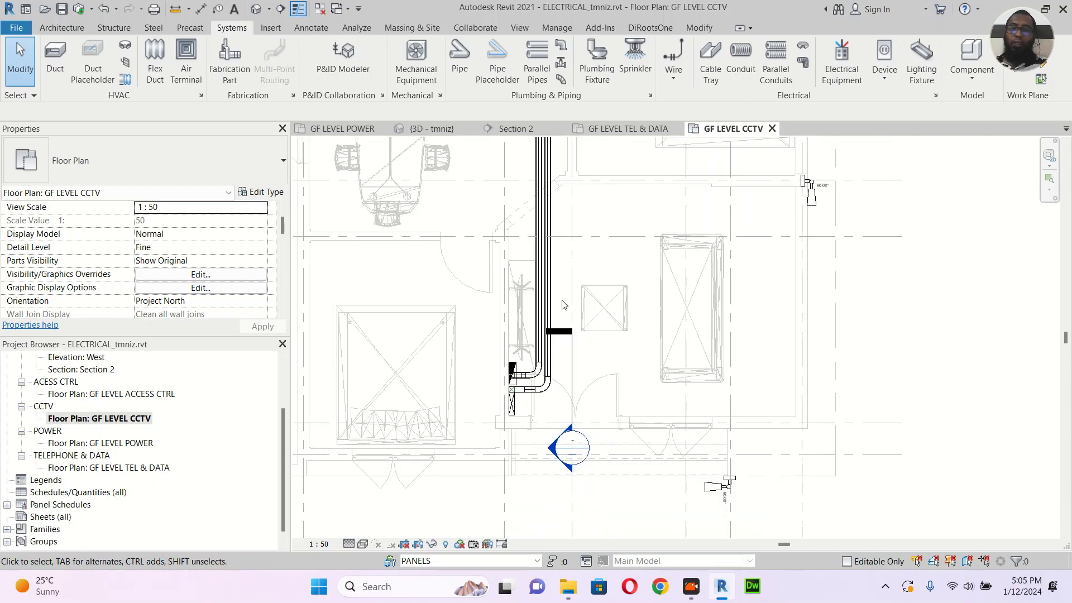
{"action": "scroll", "coordinate": [639, 324], "scroll_direction": "down", "scroll_amount": 2}
{"action": "middle_click_drag", "start_coordinate": [692, 324], "coordinate": [704, 383]}
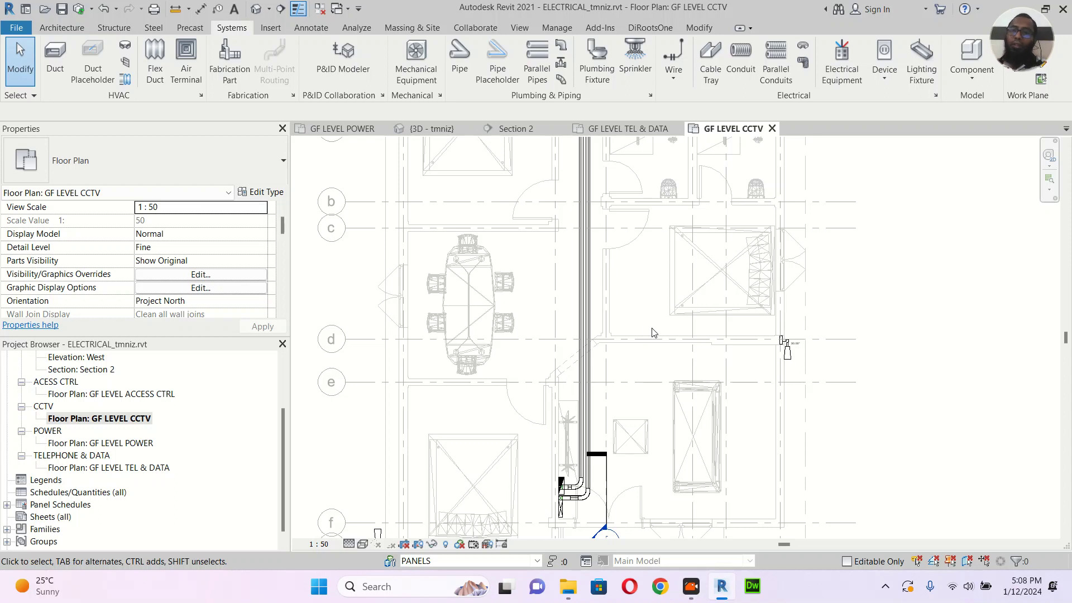
{"action": "middle_click_drag", "start_coordinate": [886, 321], "coordinate": [861, 318]}
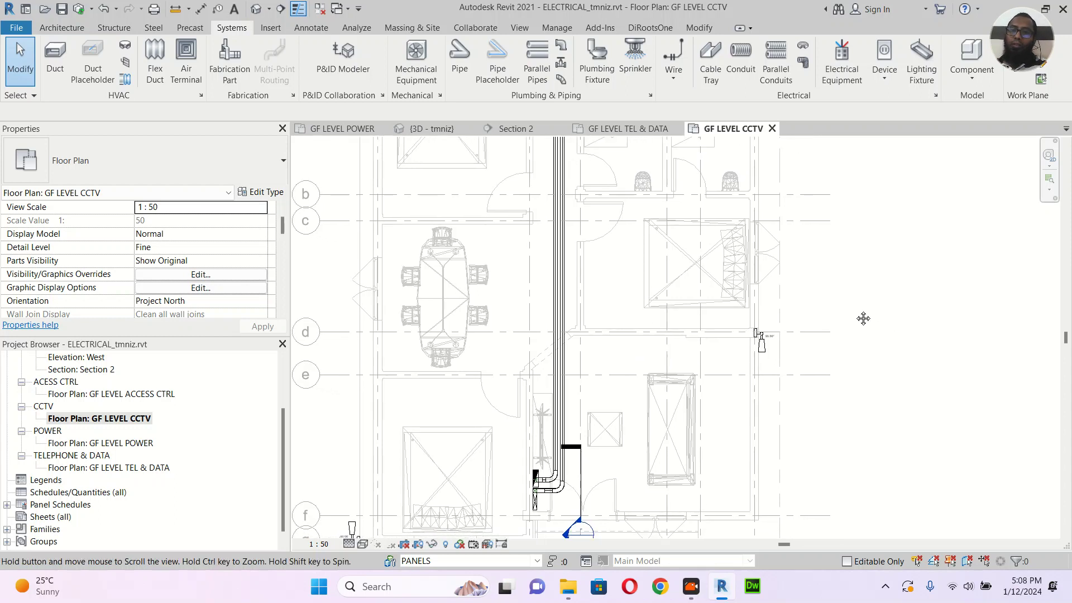
{"action": "scroll", "coordinate": [879, 367], "scroll_direction": "down", "scroll_amount": 2}
{"action": "middle_click_drag", "start_coordinate": [879, 367], "coordinate": [856, 363]}
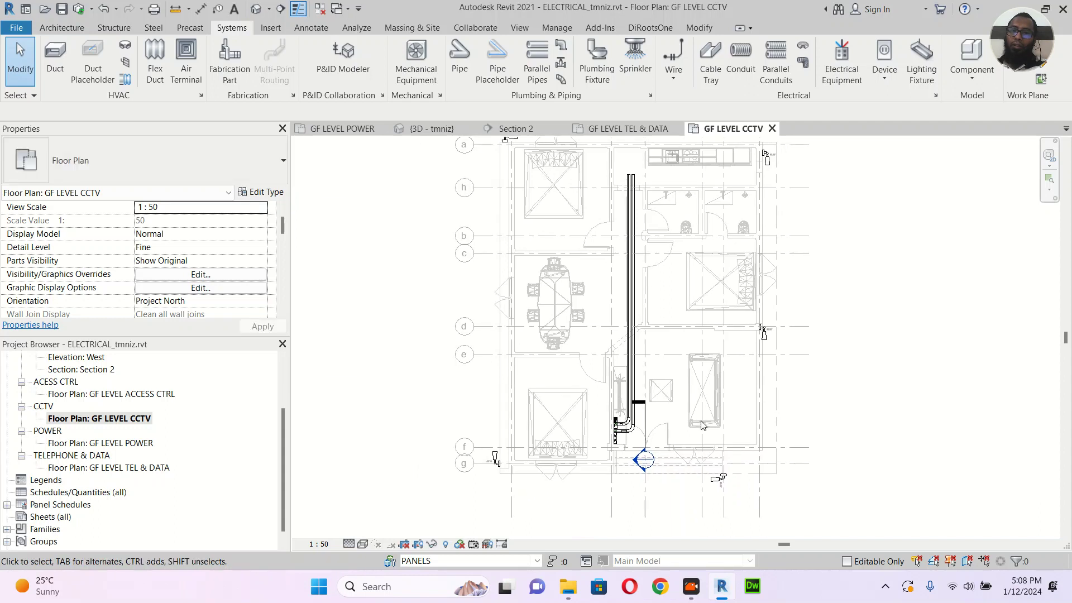